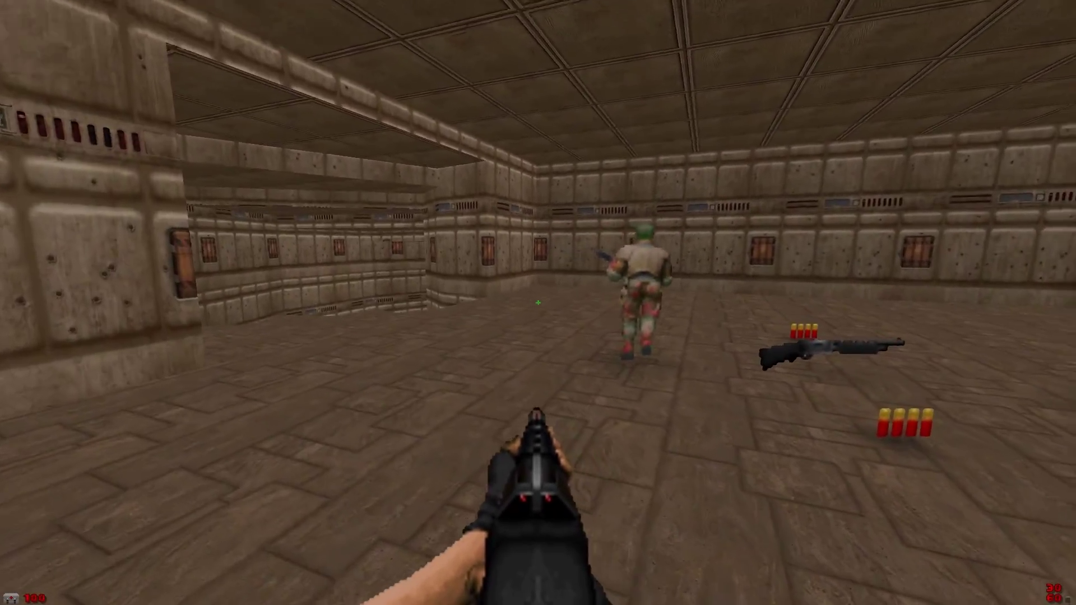
{"action": "left_click", "coordinate": [538, 303]}
{"action": "left_click", "coordinate": [538, 302]}
{"action": "left_click", "coordinate": [538, 302]}
{"action": "key", "text": "w"}
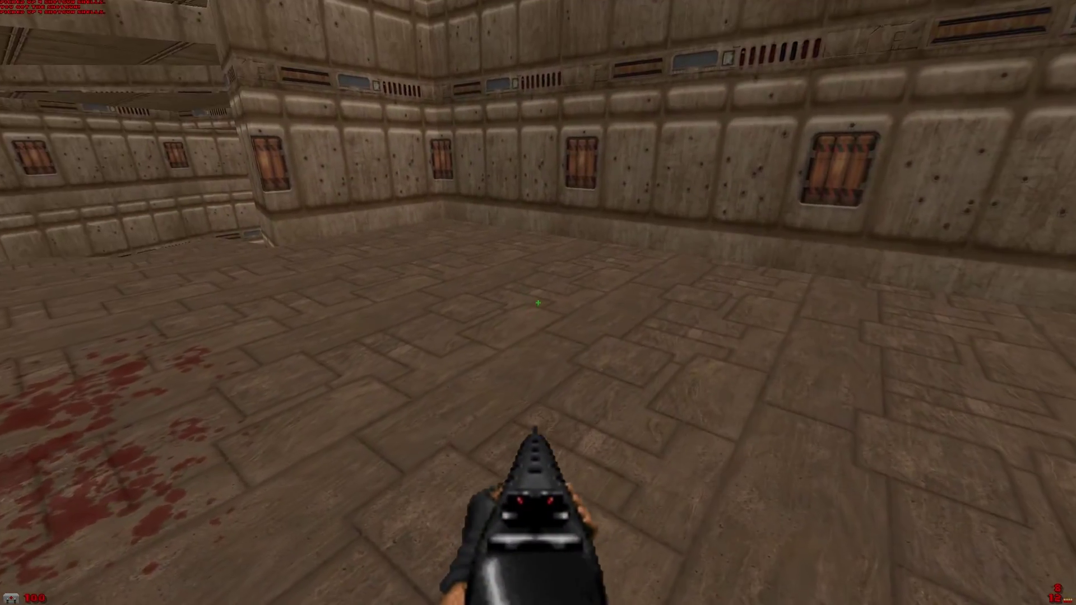
{"action": "key", "text": "w"}
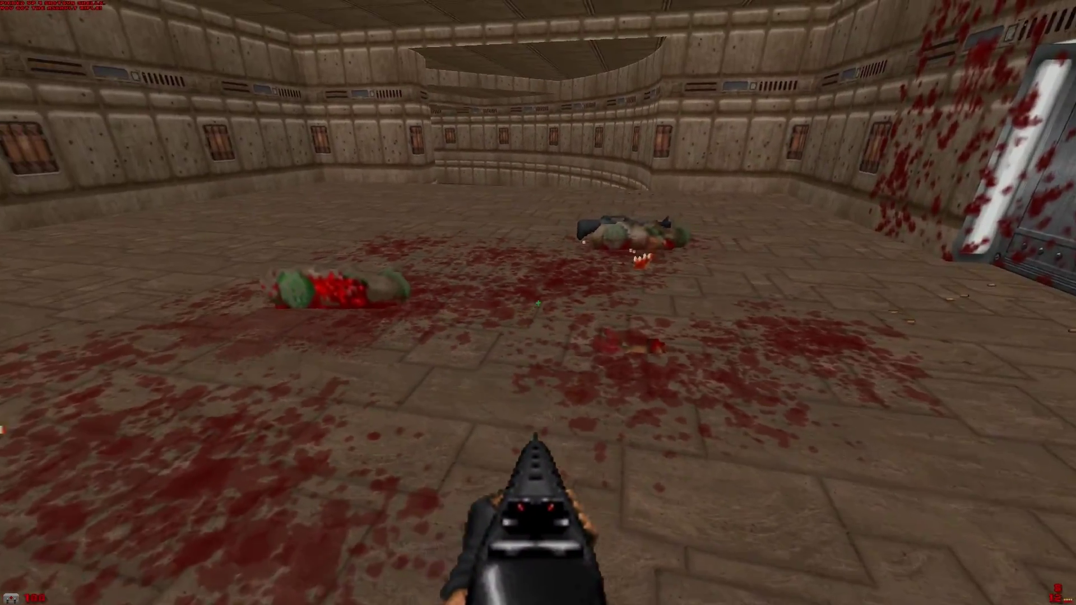
{"action": "key", "text": "w"}
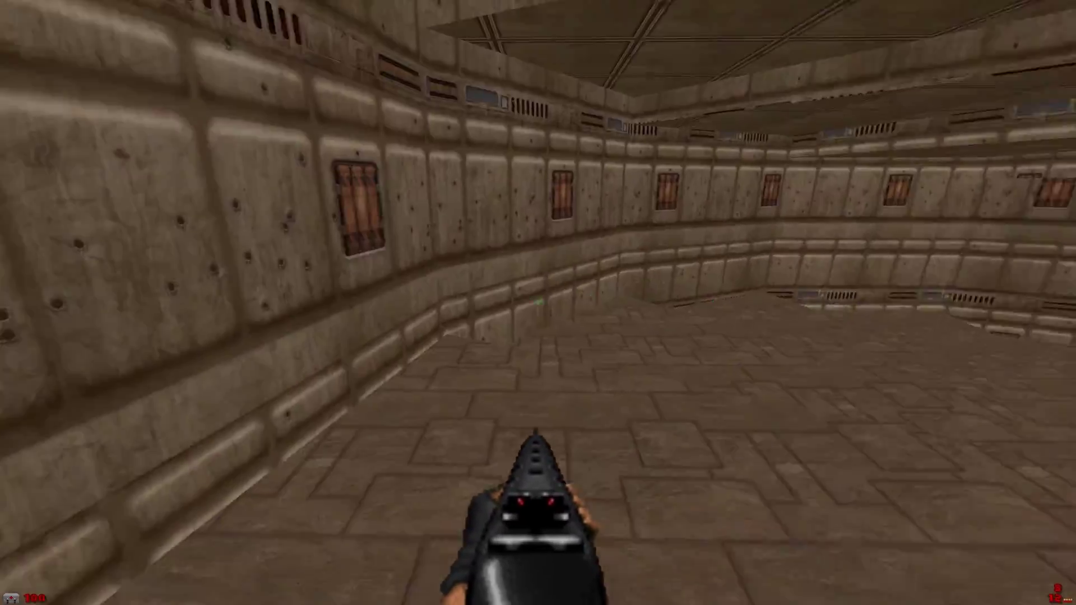
{"action": "key", "text": "w"}
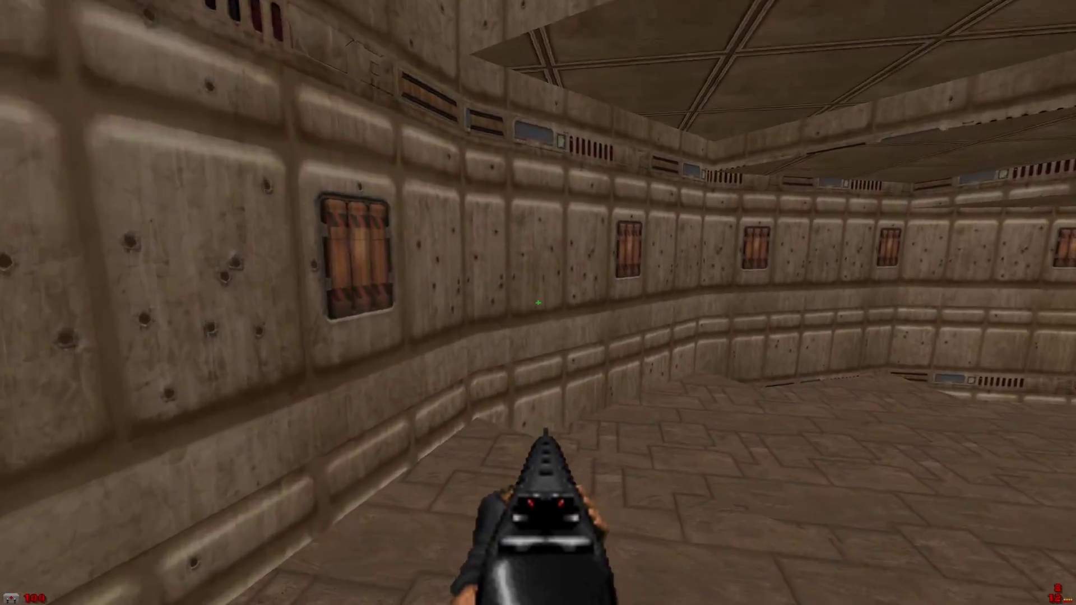
{"action": "key", "text": "w"}
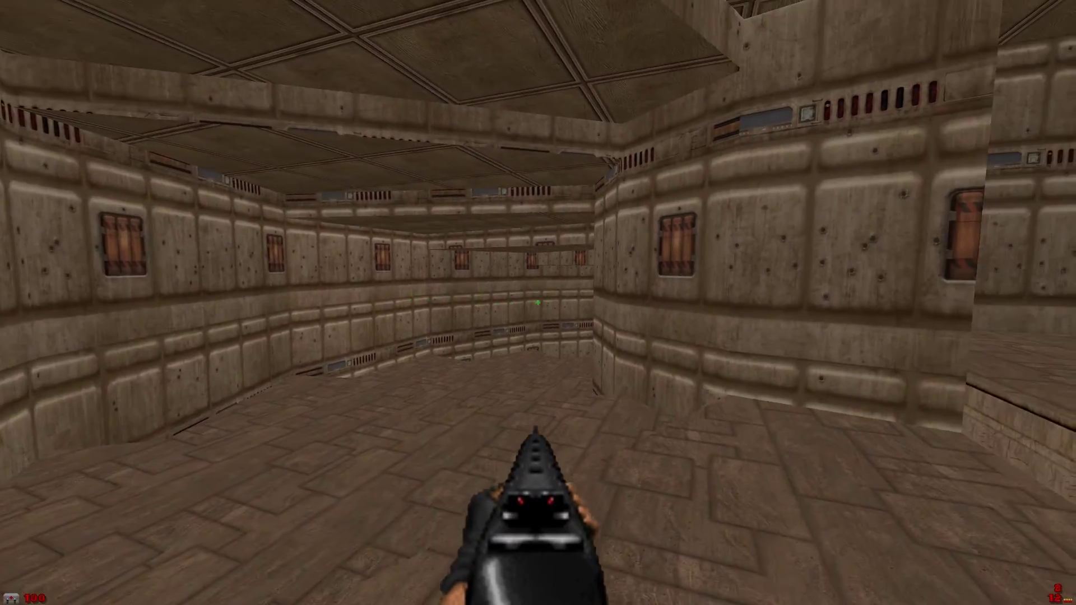
{"action": "key", "text": "w"}
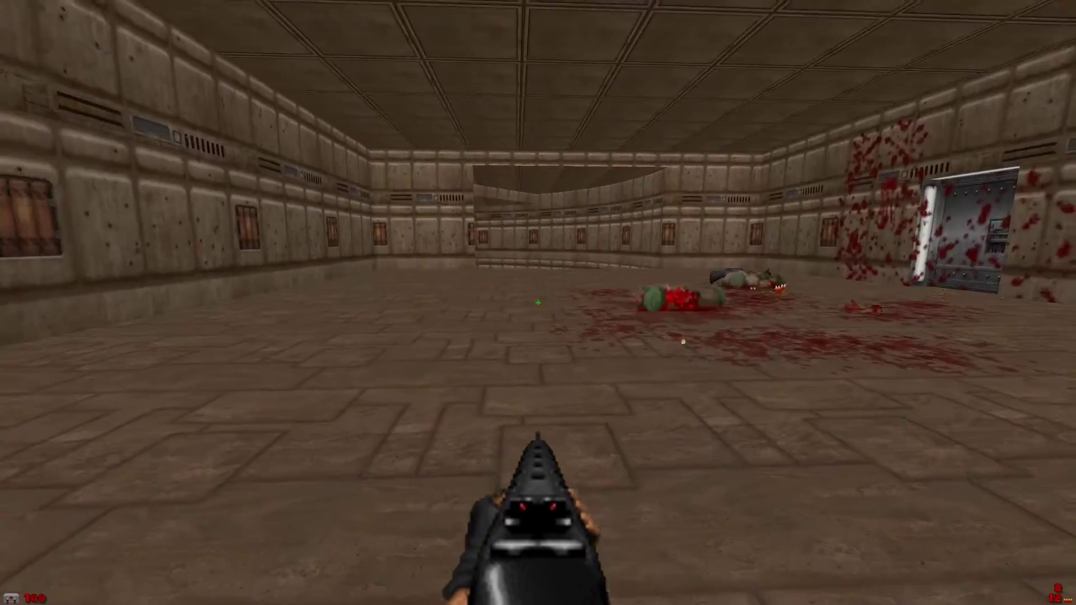
{"action": "key", "text": "w"}
{"action": "key", "text": "w"}
{"action": "key", "text": "w"}
{"action": "key", "text": "w"}
{"action": "left_click", "coordinate": [538, 303]}
{"action": "left_click", "coordinate": [538, 303]}
{"action": "key", "text": "w"}
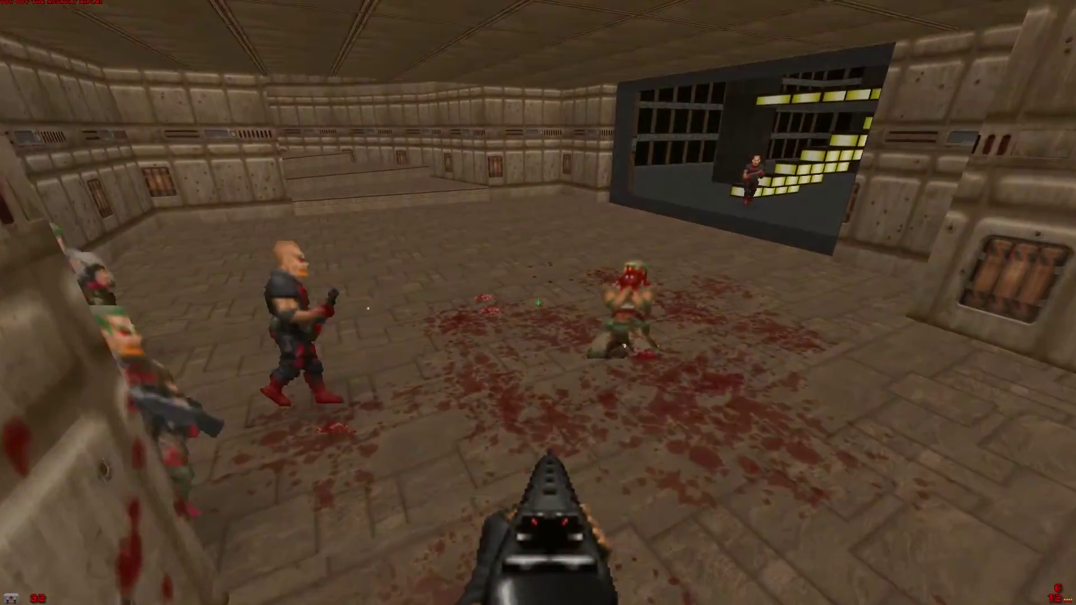
{"action": "left_click", "coordinate": [538, 303]}
{"action": "key", "text": "s"}
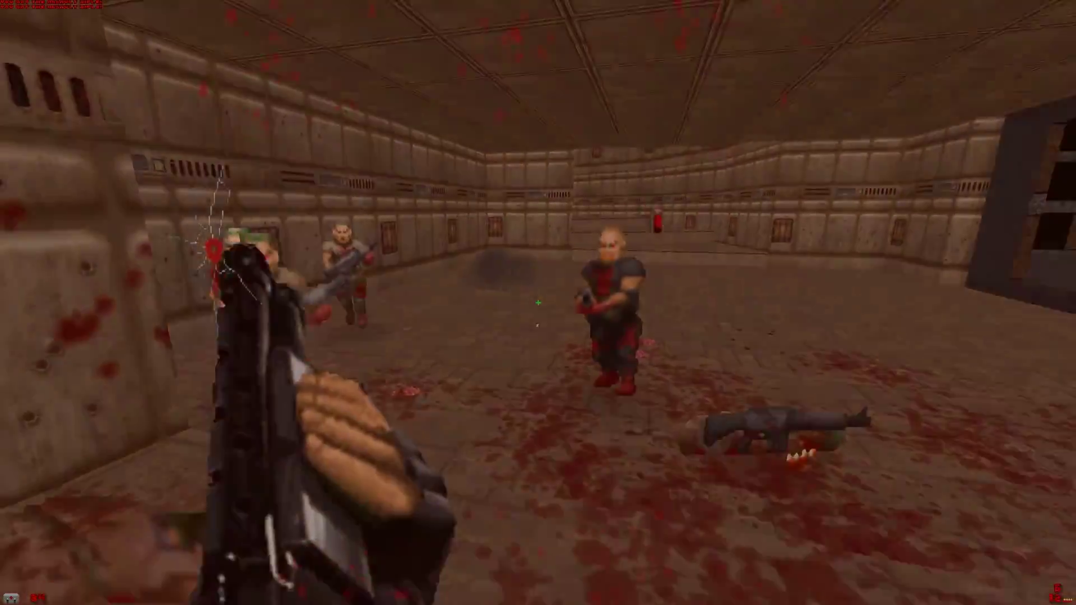
{"action": "left_click", "coordinate": [538, 303]}
{"action": "key", "text": "w"}
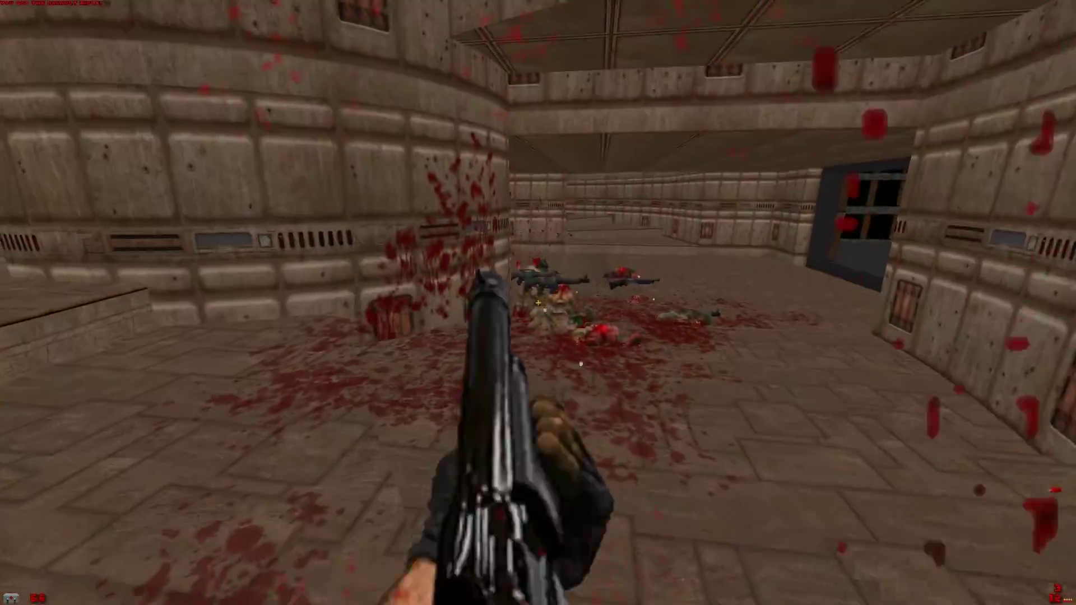
{"action": "key", "text": "w"}
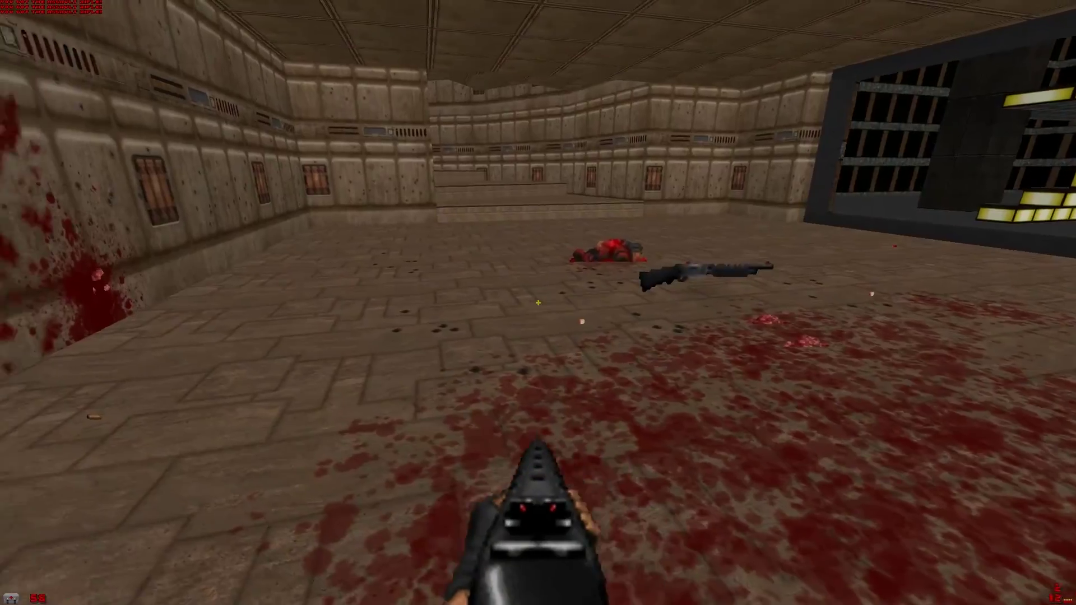
{"action": "key", "text": "s"}
{"action": "key", "text": "w"}
{"action": "left_click", "coordinate": [538, 303]}
{"action": "key", "text": "d"}
{"action": "key", "text": "a"}
{"action": "left_click", "coordinate": [538, 302]}
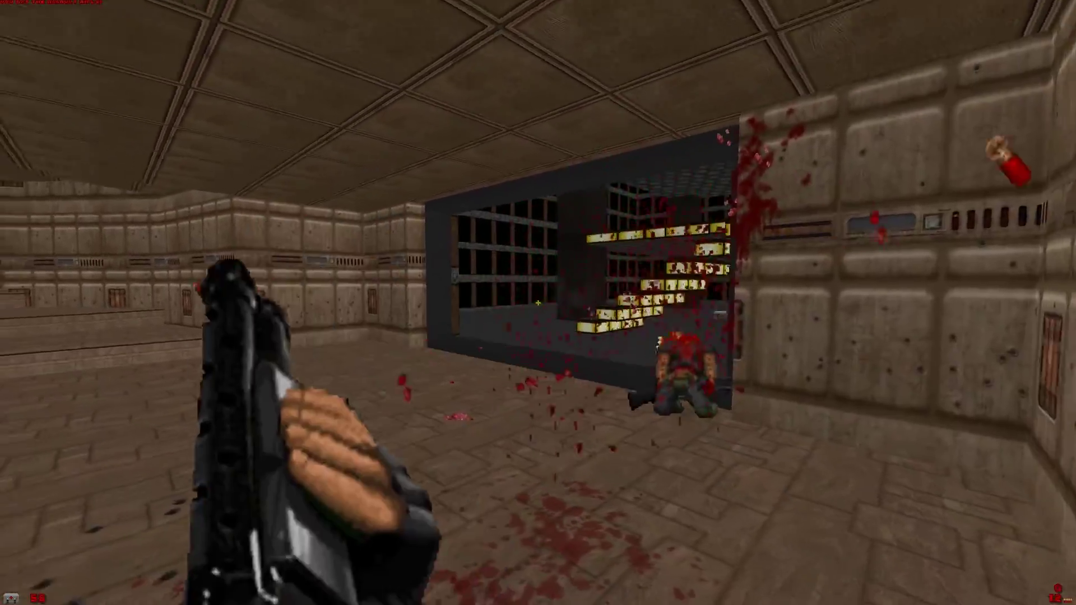
{"action": "key", "text": "w"}
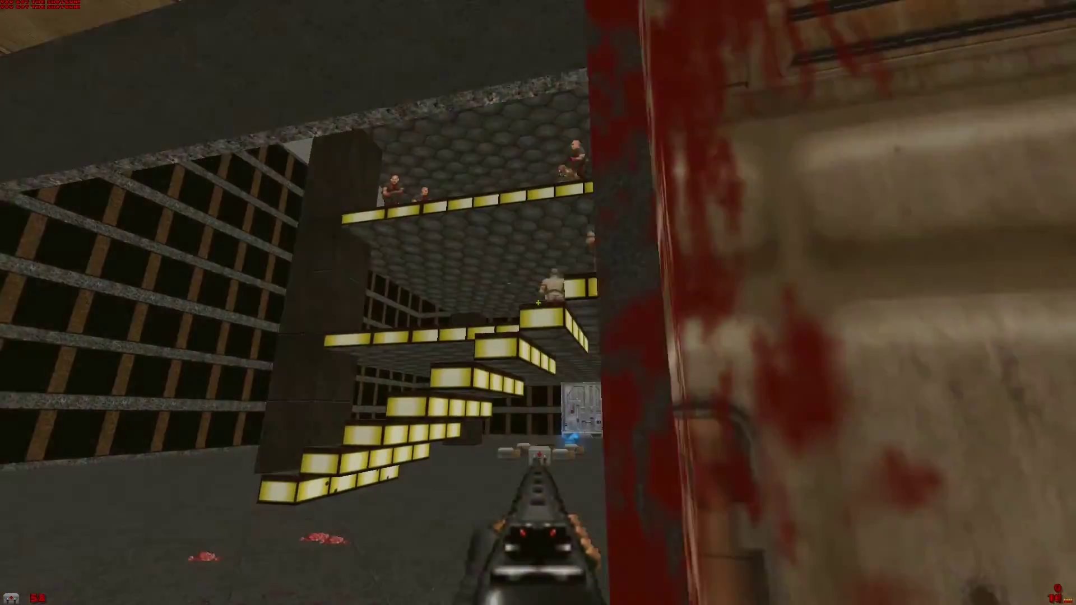
{"action": "key", "text": "4"}
{"action": "left_click", "coordinate": [538, 302]}
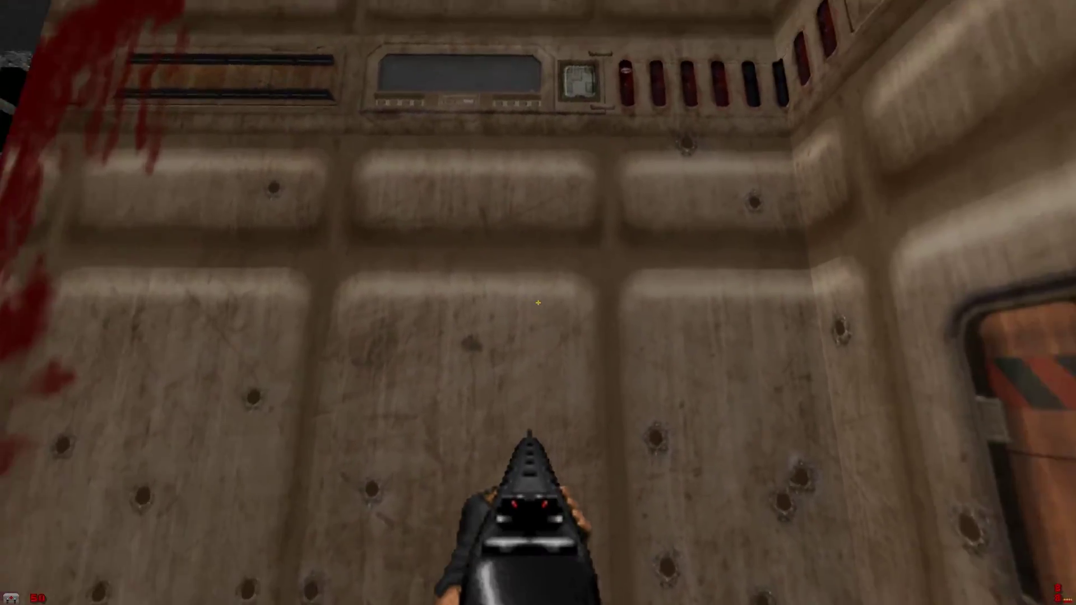
{"action": "key", "text": "a"}
{"action": "left_click", "coordinate": [538, 303]}
{"action": "key", "text": "d"}
{"action": "key", "text": "r"}
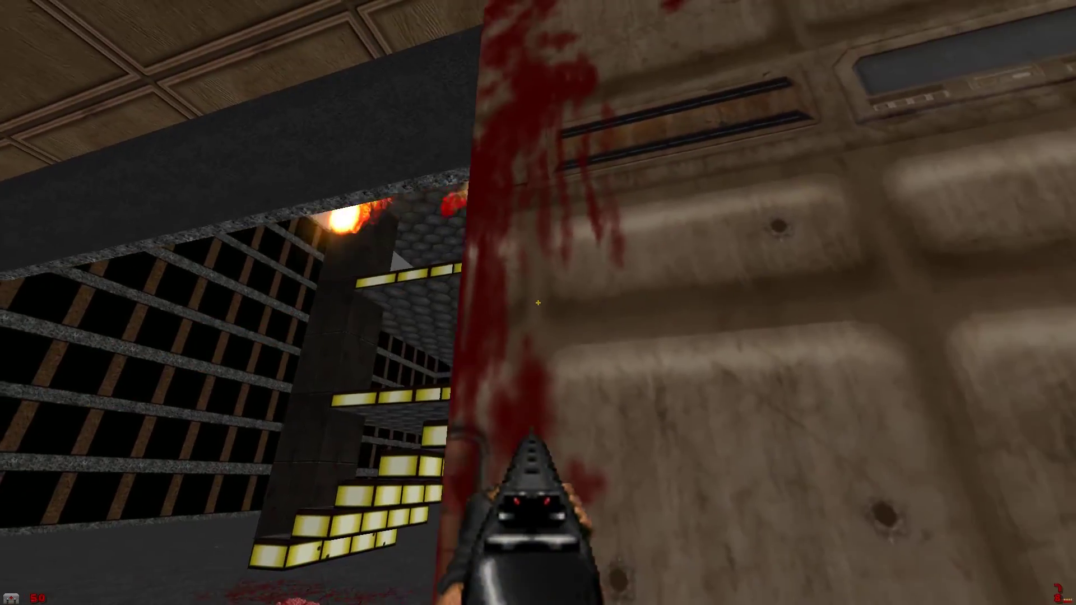
{"action": "key", "text": "a"}
{"action": "key", "text": "a"}
{"action": "left_click", "coordinate": [538, 302]}
{"action": "key", "text": "d"}
{"action": "key", "text": "Left"}
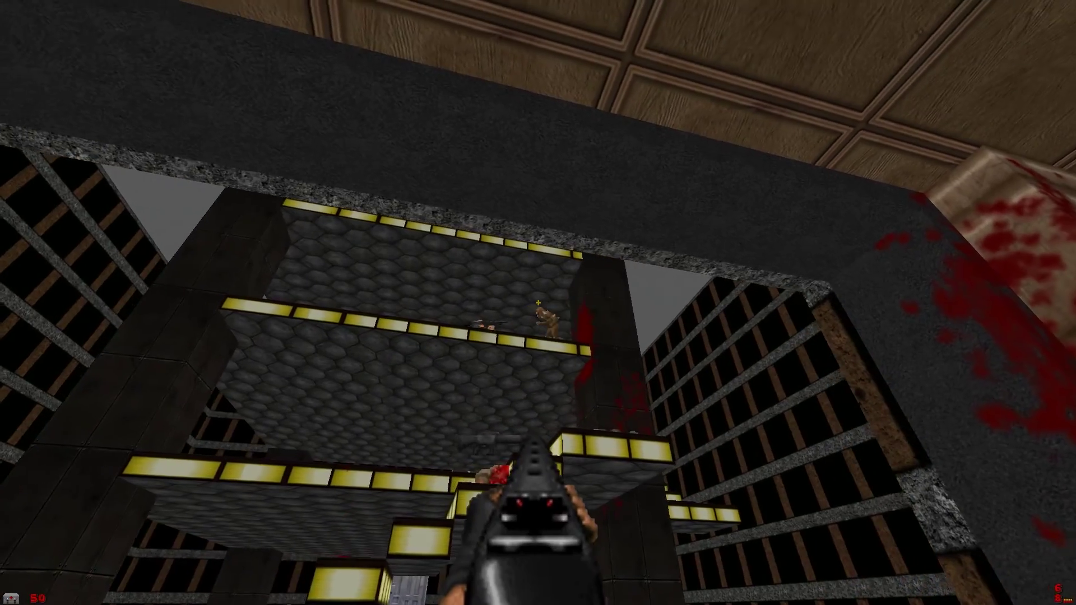
{"action": "left_click", "coordinate": [538, 302]}
{"action": "key", "text": "d"}
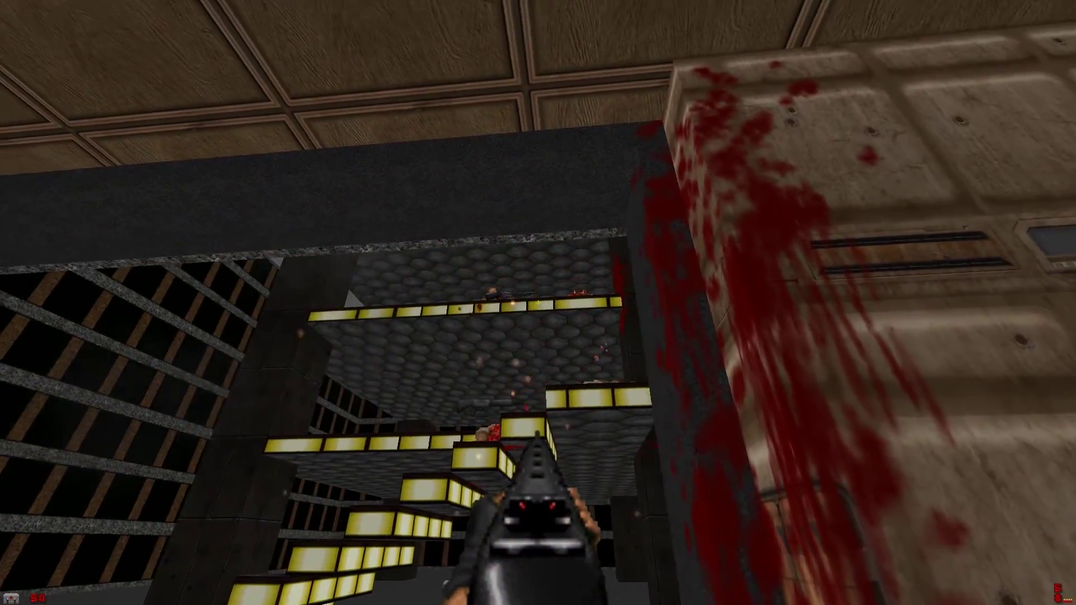
{"action": "key", "text": "a"}
{"action": "left_click", "coordinate": [538, 303]}
{"action": "key", "text": "d"}
{"action": "key", "text": "r"}
{"action": "key", "text": "d"}
{"action": "key", "text": "a"}
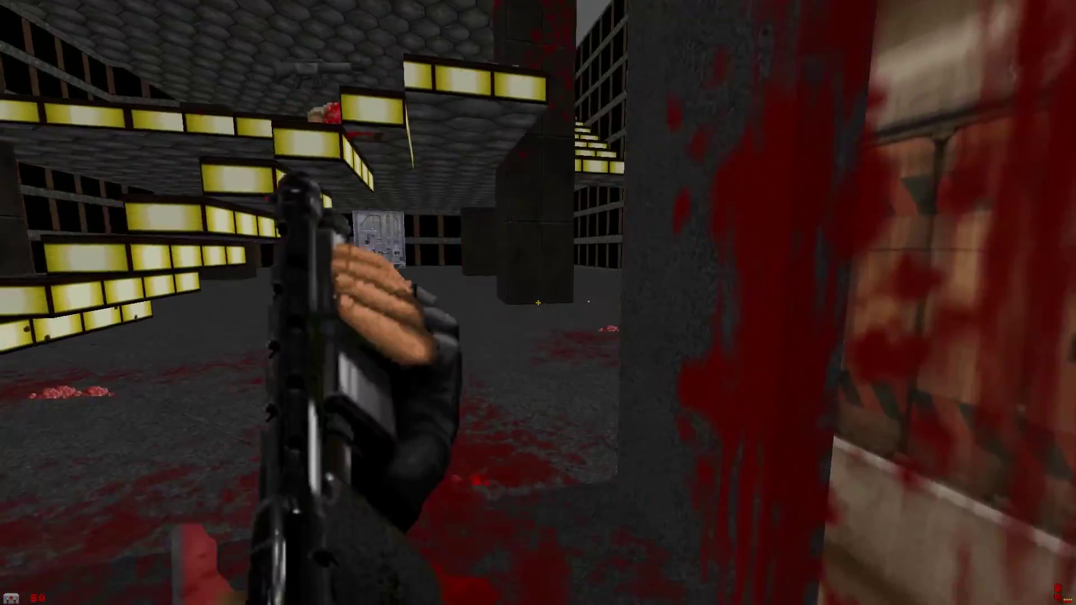
{"action": "key", "text": "w"}
{"action": "key", "text": "Right"}
{"action": "key", "text": "Up"}
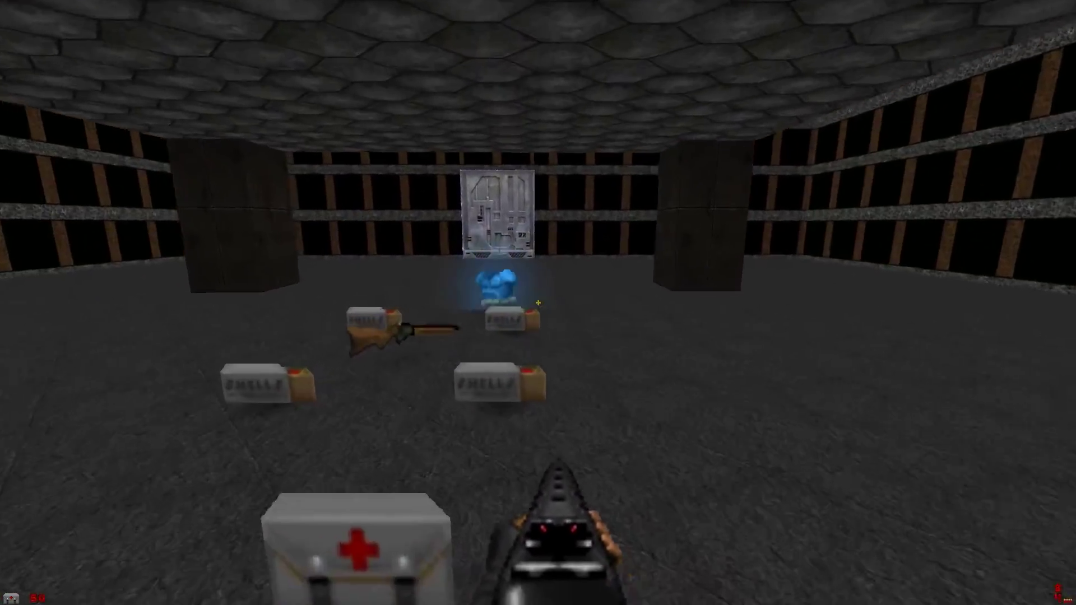
{"action": "key", "text": "a"}
{"action": "key", "text": "w"}
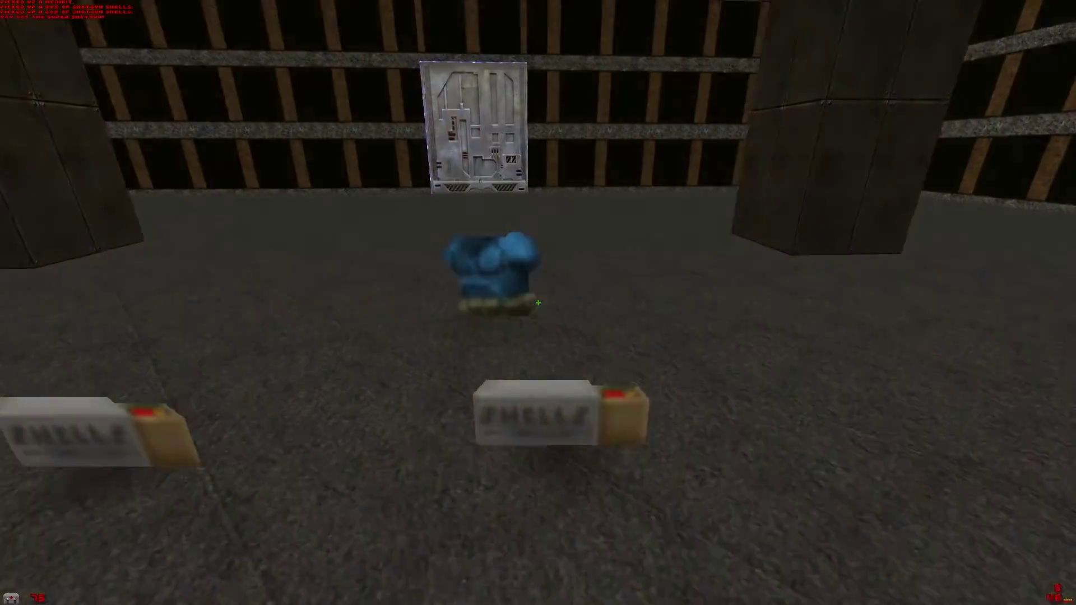
{"action": "key", "text": "Left"}
{"action": "key", "text": "Up"}
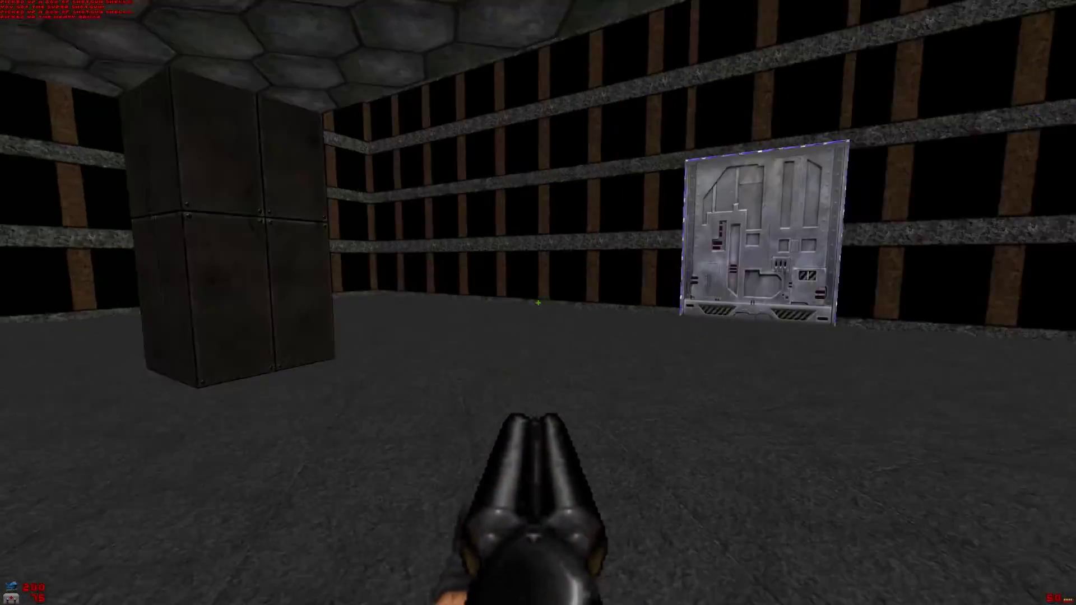
{"action": "key", "text": "Right"}
{"action": "key", "text": "Up"}
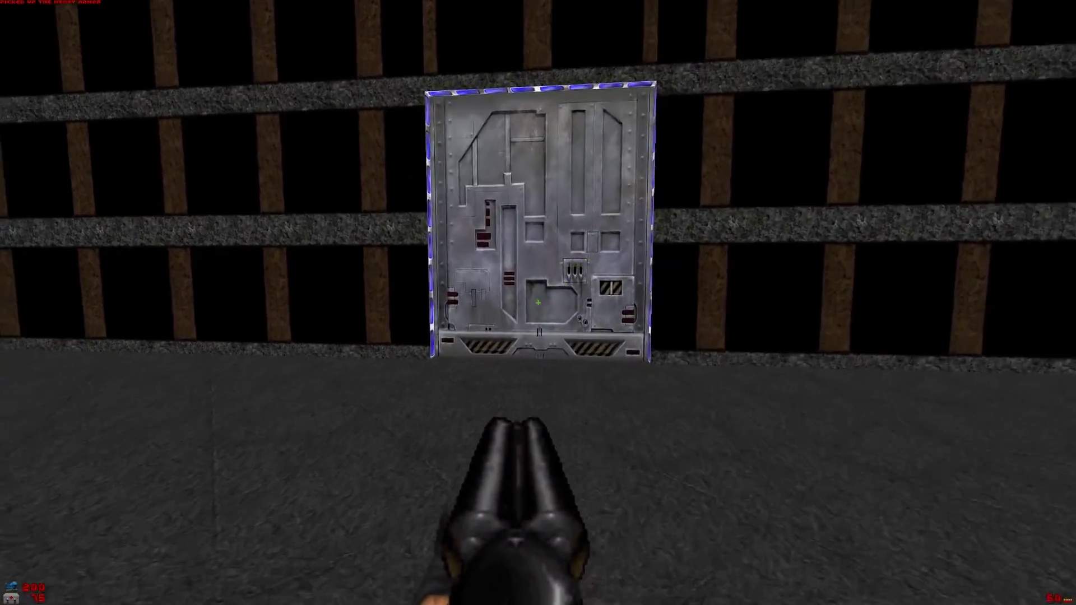
{"action": "key", "text": "Up"}
{"action": "key", "text": "space"}
{"action": "key", "text": "Left"}
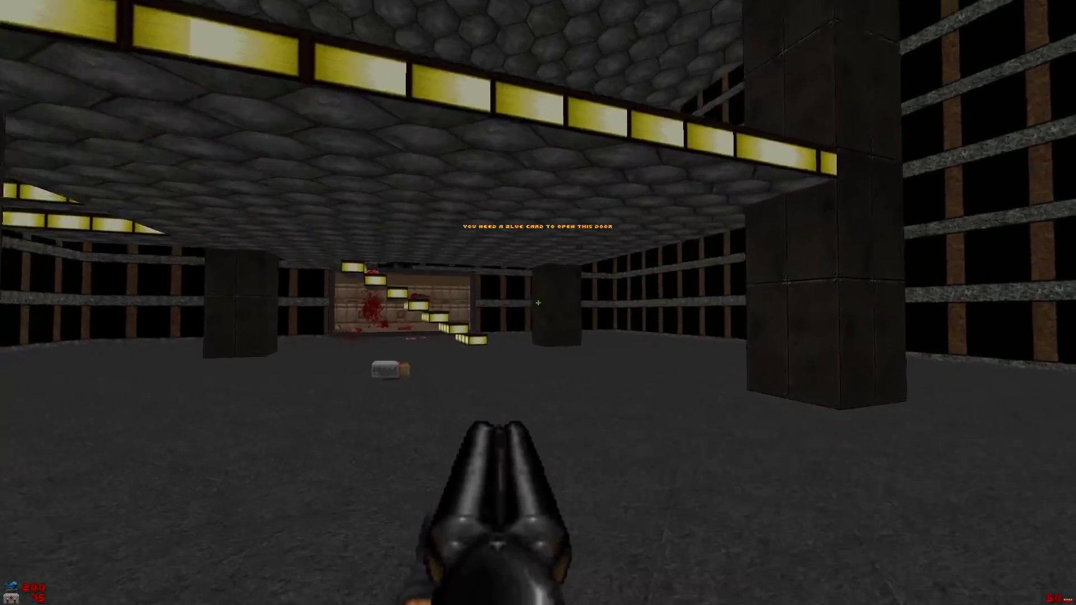
{"action": "key", "text": "Up"}
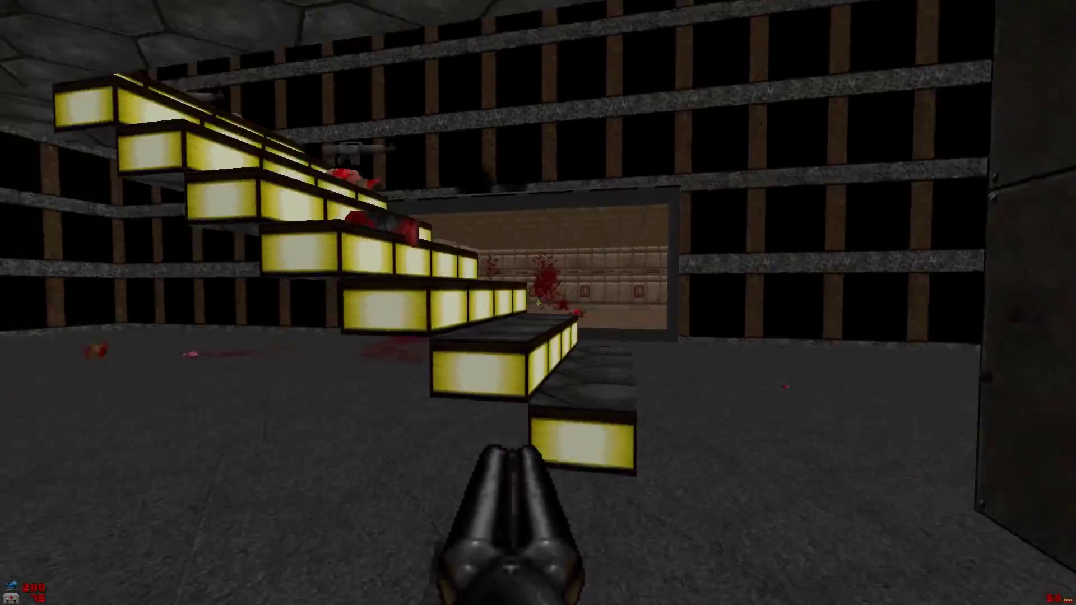
{"action": "key", "text": "Left"}
{"action": "key", "text": "Up"}
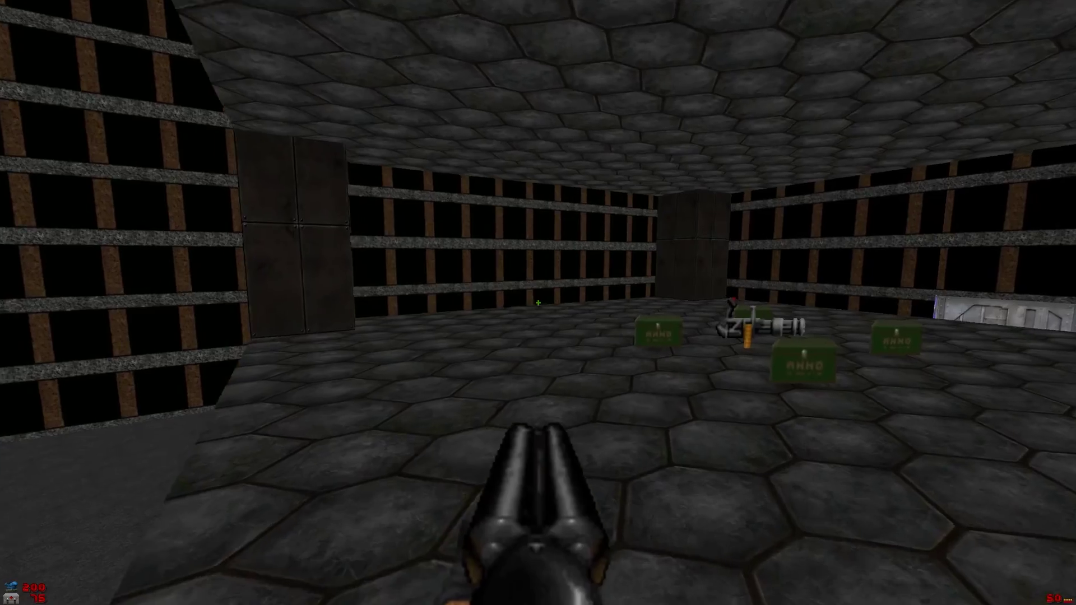
{"action": "key", "text": "Right"}
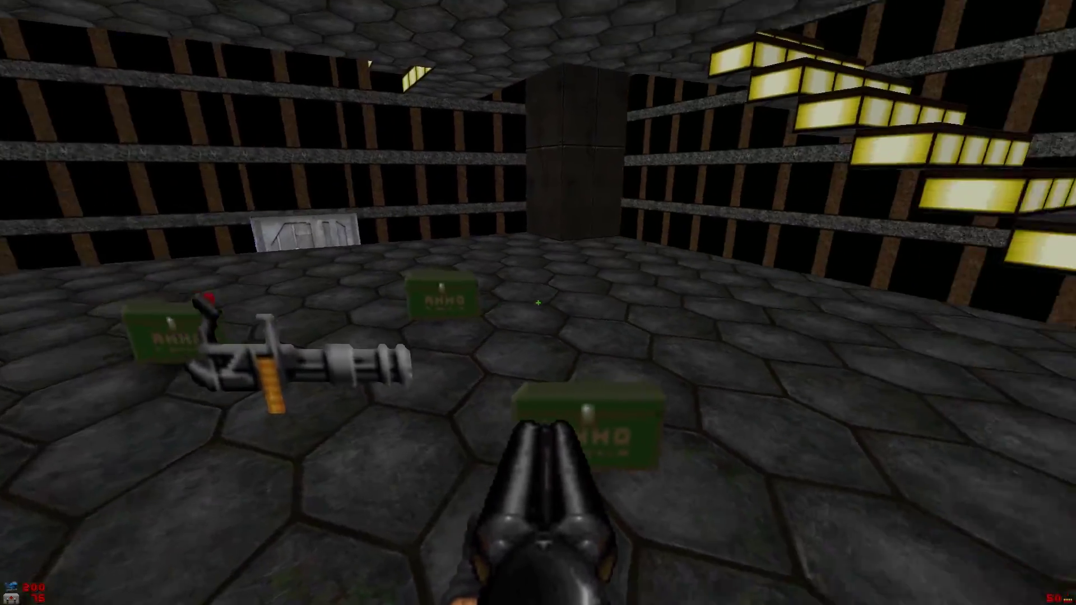
{"action": "key", "text": "a"}
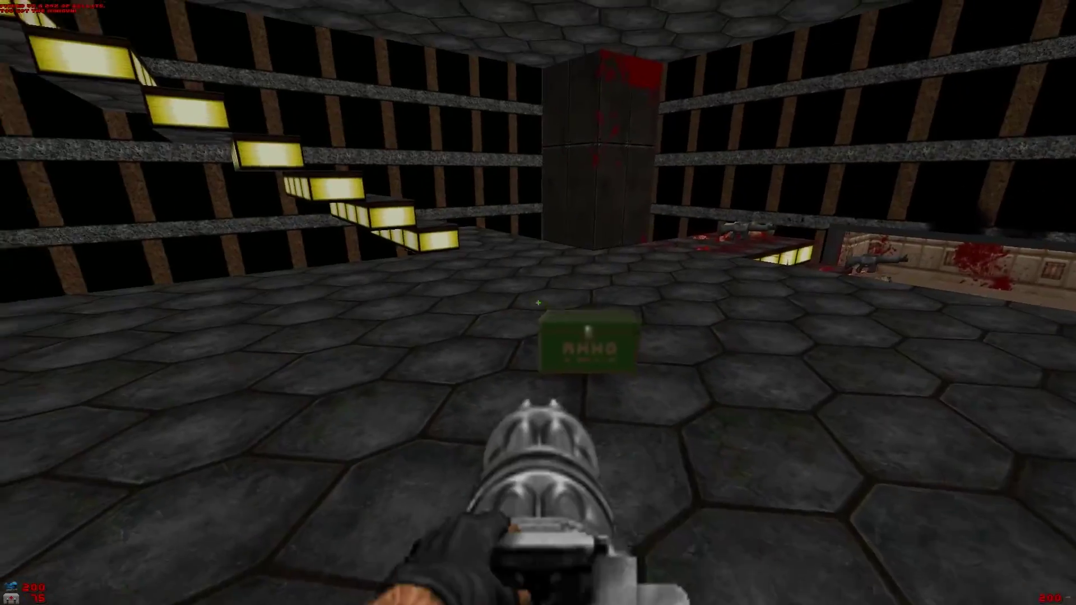
{"action": "key", "text": "Up"}
{"action": "key", "text": "w"}
{"action": "key", "text": "s"}
{"action": "key", "text": "w"}
{"action": "key", "text": "Up"}
{"action": "key", "text": "Right"}
{"action": "key", "text": "w"}
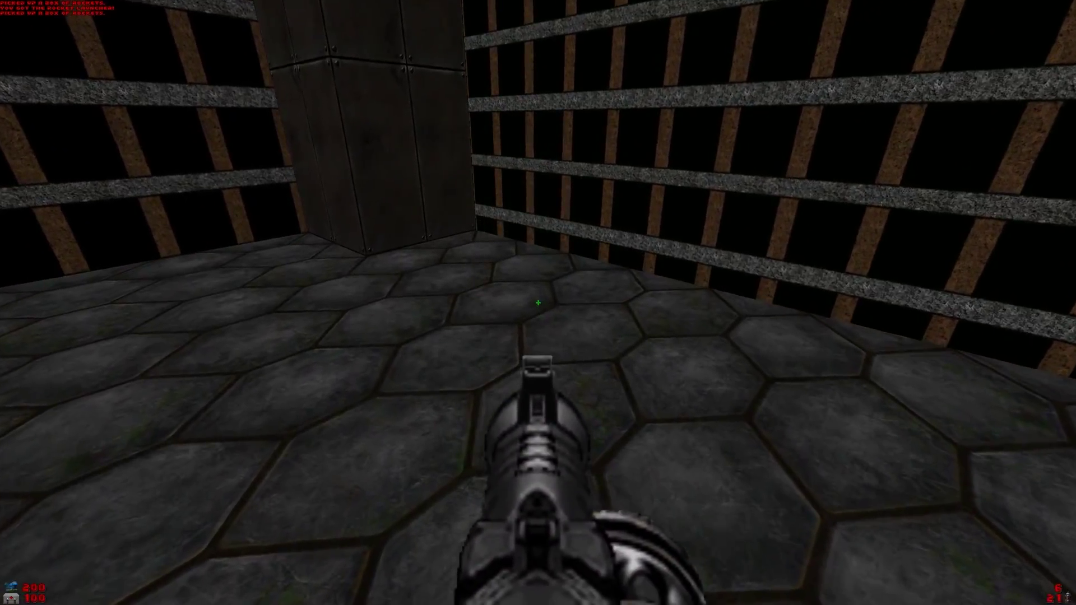
{"action": "key", "text": "4"}
{"action": "key", "text": "Left"}
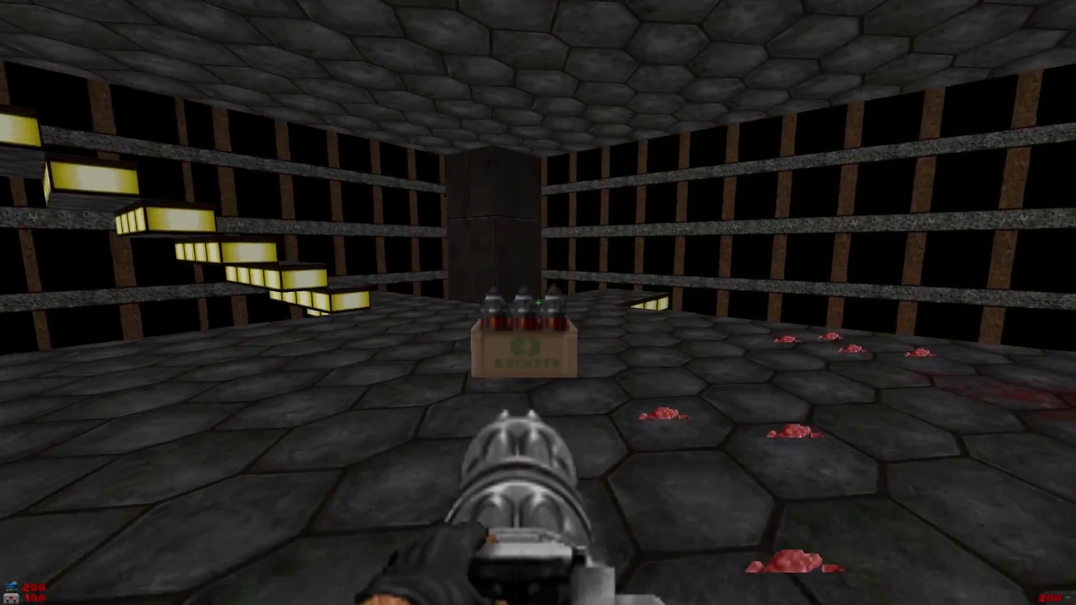
{"action": "key", "text": "Up"}
{"action": "key", "text": "Left"}
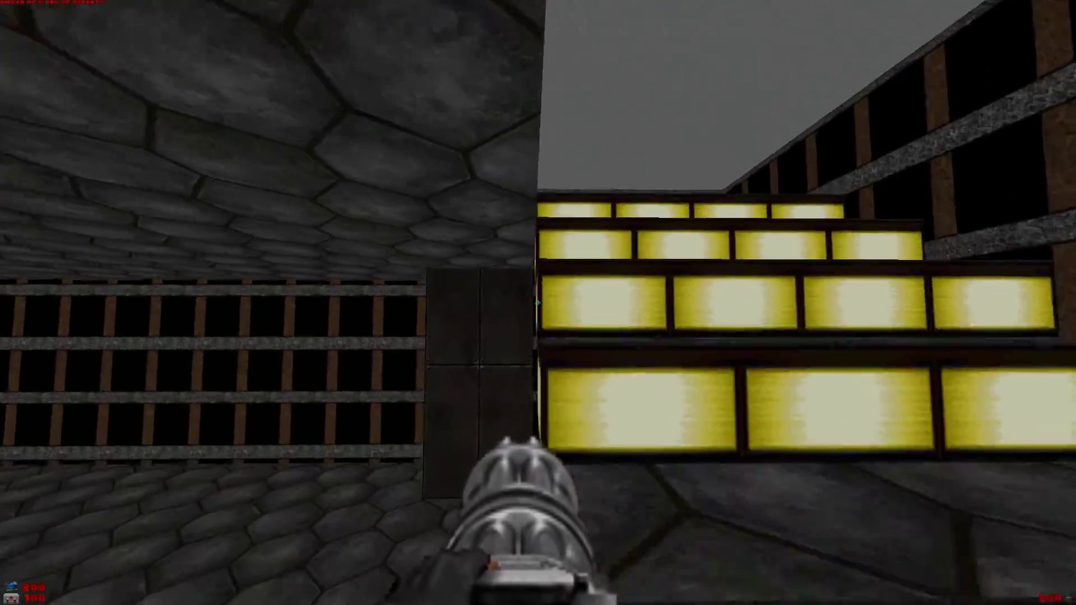
{"action": "key", "text": "w"}
{"action": "left_click", "coordinate": [538, 302]}
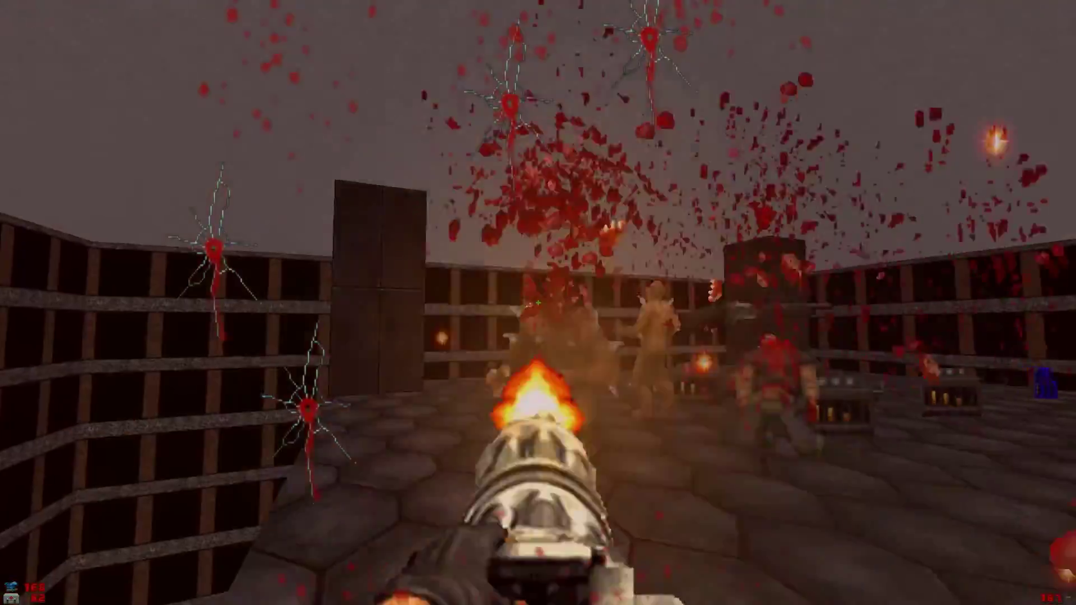
{"action": "key", "text": "w"}
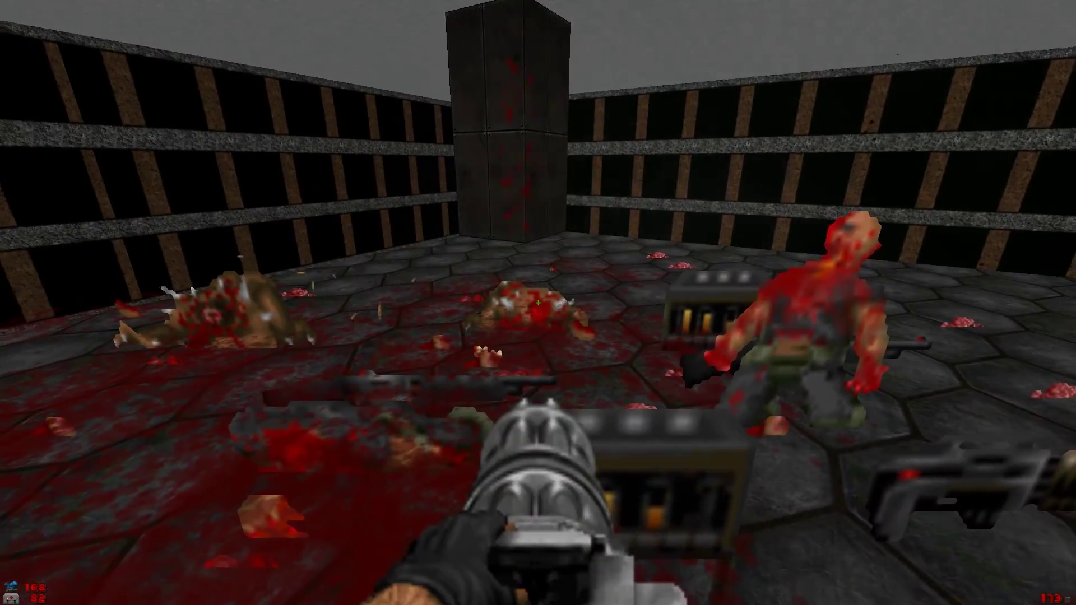
{"action": "key", "text": "Up"}
{"action": "key", "text": "Left"}
{"action": "key", "text": "Right"}
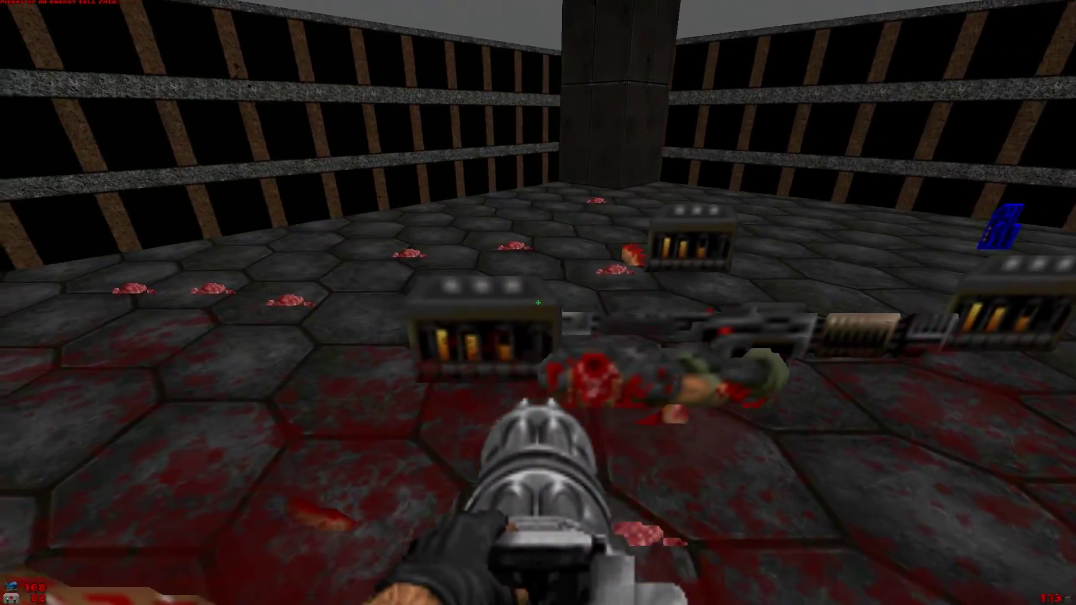
{"action": "key", "text": "Up"}
{"action": "key", "text": "Right"}
{"action": "key", "text": "w"}
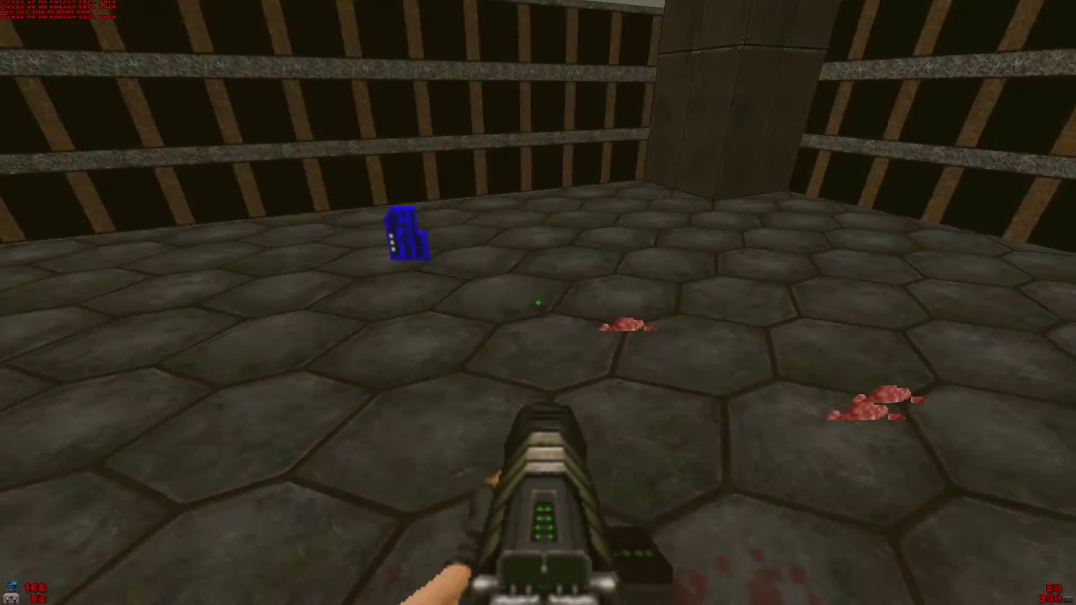
{"action": "key", "text": "s"}
{"action": "key", "text": "w"}
{"action": "key", "text": "Up"}
{"action": "key", "text": "Right"}
{"action": "key", "text": "Left"}
{"action": "key", "text": "w"}
{"action": "key", "text": "Right"}
{"action": "key", "text": "Up"}
{"action": "key", "text": "w"}
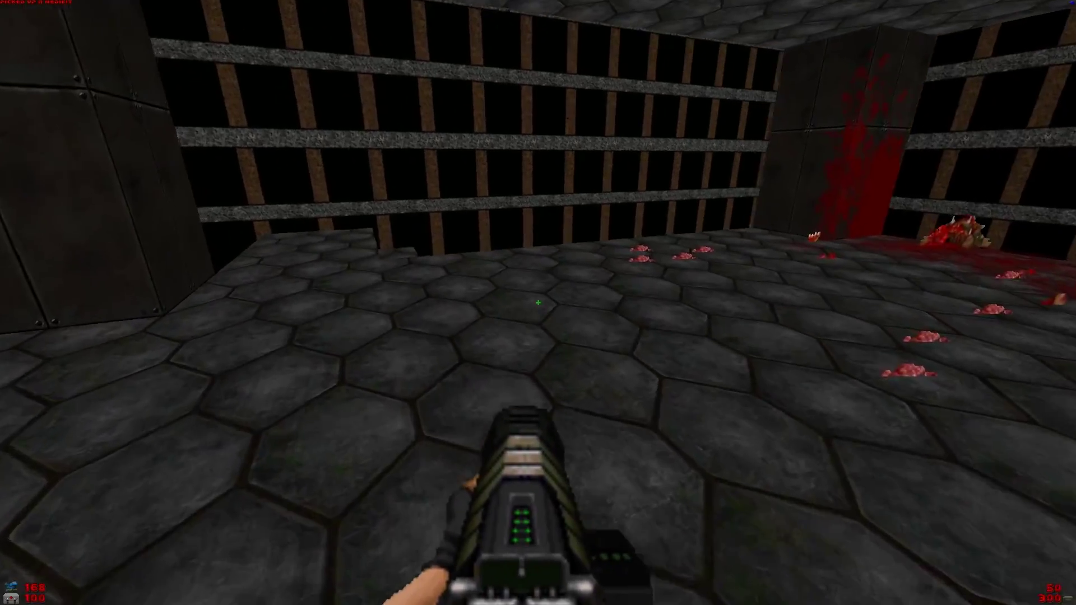
{"action": "key", "text": "Right"}
{"action": "key", "text": "Up"}
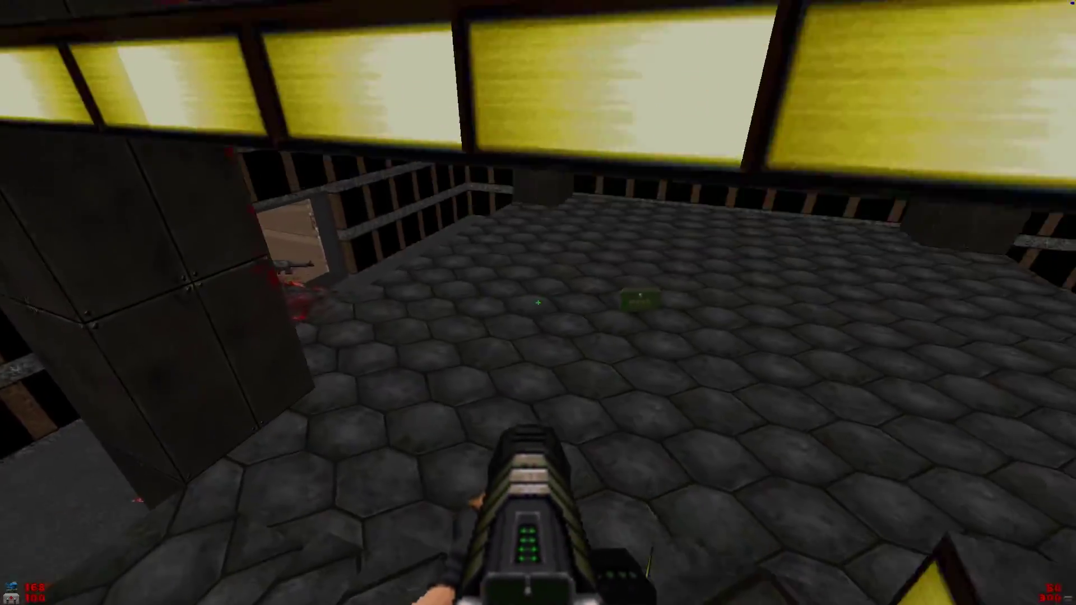
Cross the stone-tiled arena to the metal door with blue-lit edges and open it
{"action": "key", "text": "Up"}
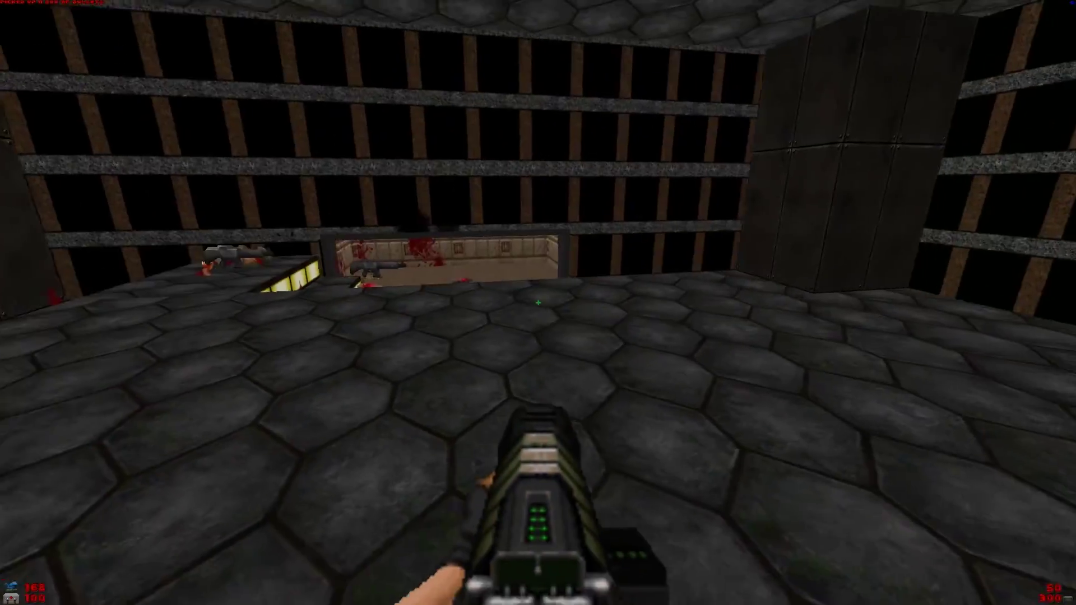
{"action": "key", "text": "w"}
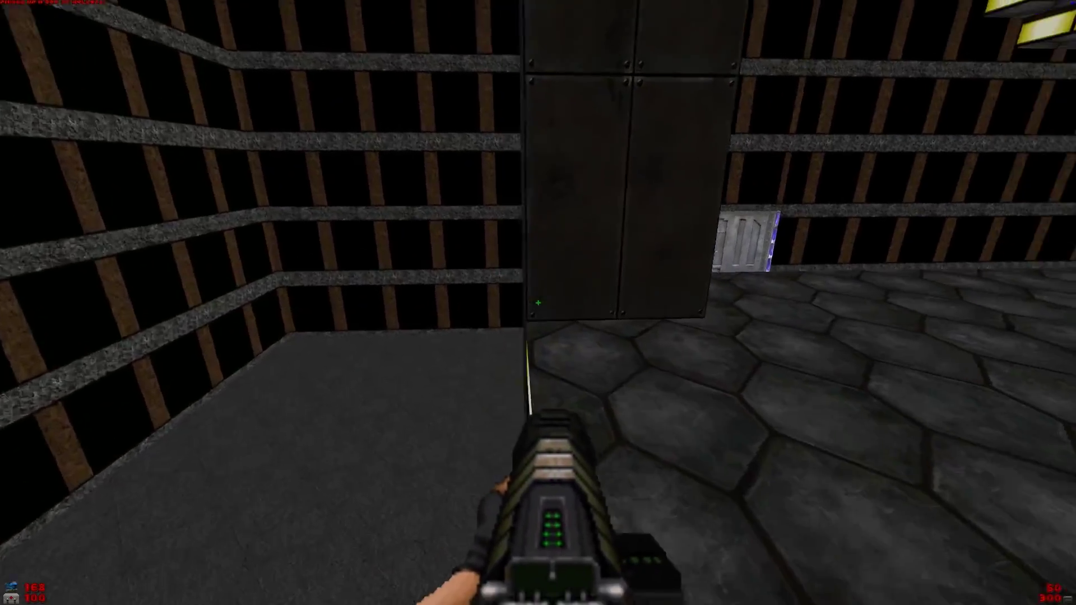
{"action": "key", "text": "w"}
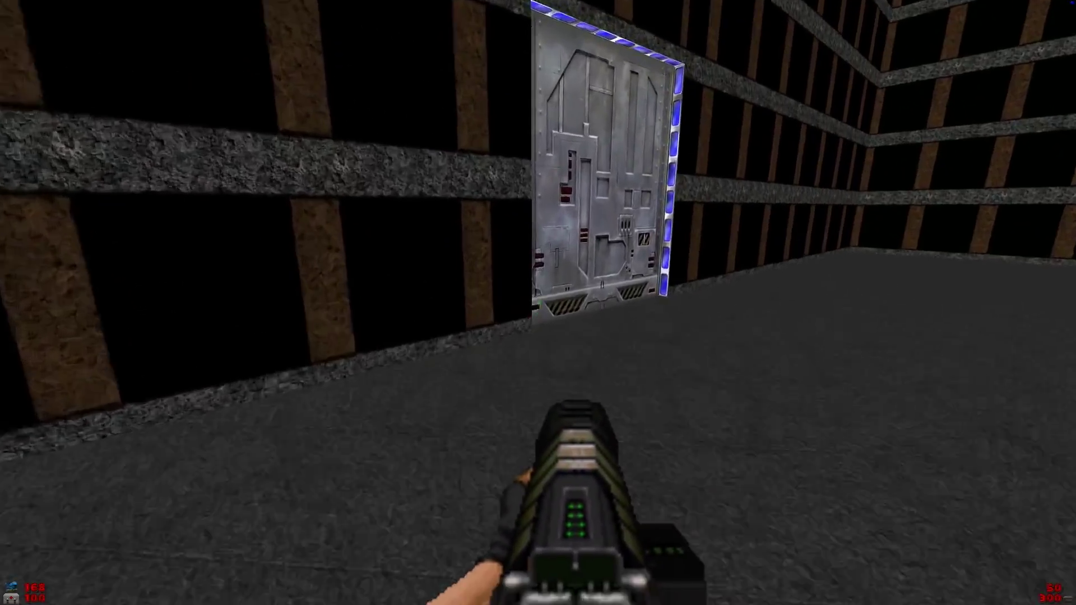
{"action": "key", "text": "w"}
{"action": "key", "text": "e"}
Back away from the open door and shoot the enemies coming out of it
{"action": "key", "text": "s"}
{"action": "left_click", "coordinate": [538, 302]}
{"action": "key", "text": "s"}
{"action": "left_click", "coordinate": [538, 302]}
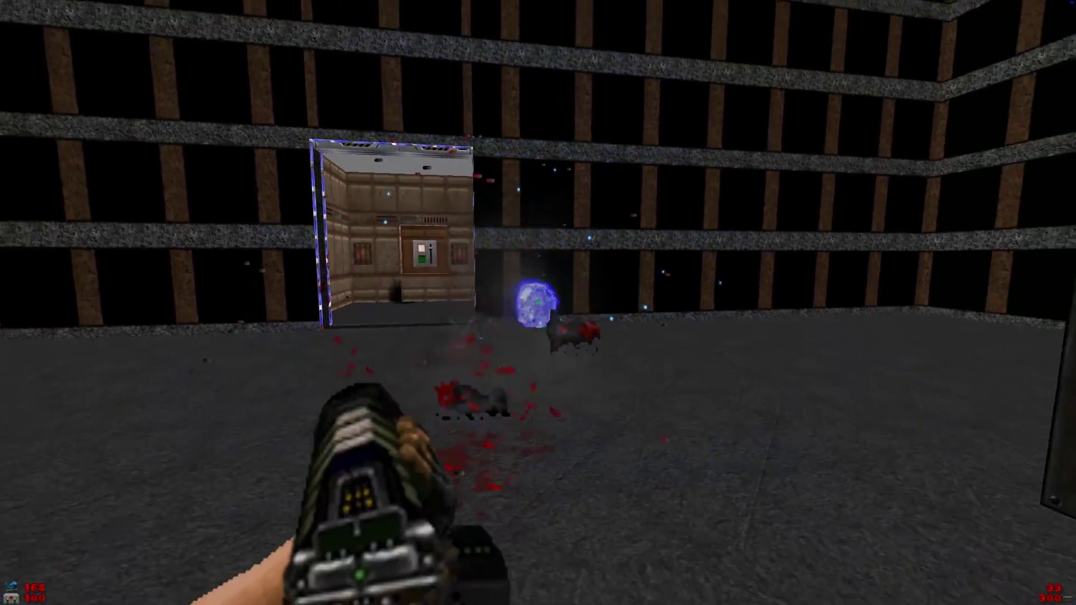
Enter the small room behind the blue-lit door and activate the switch on its back wall
{"action": "key", "text": "Up"}
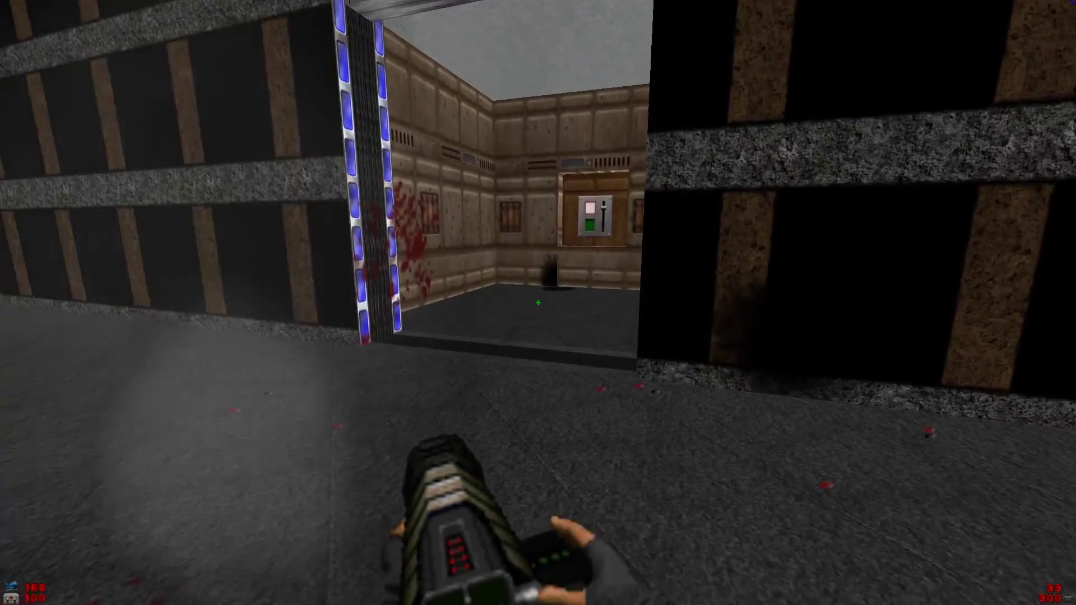
{"action": "key", "text": "w"}
{"action": "key", "text": "Up"}
{"action": "key", "text": "space"}
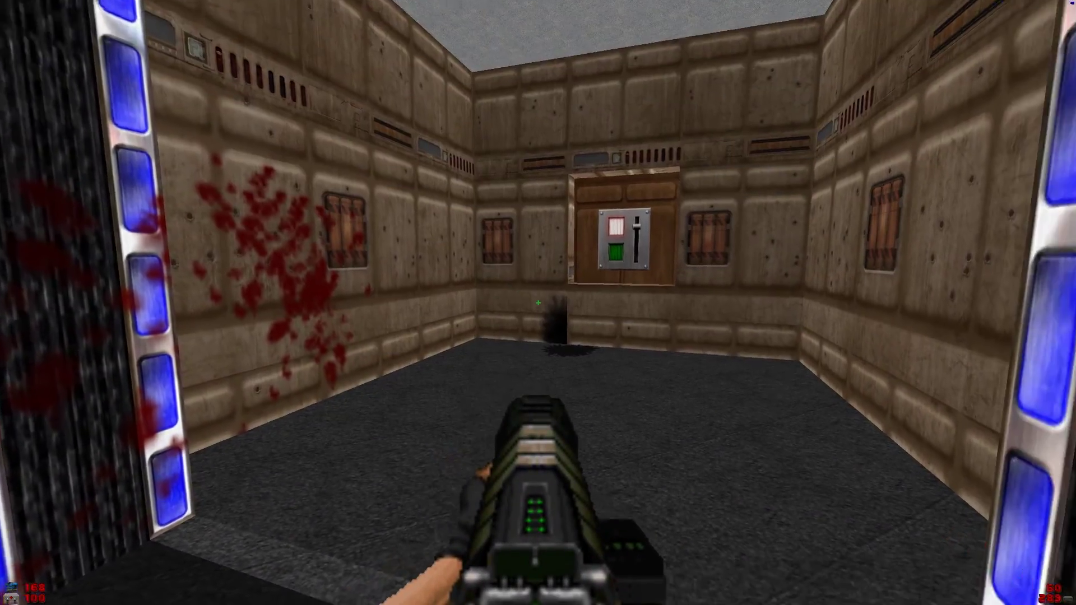
{"action": "key", "text": "Up"}
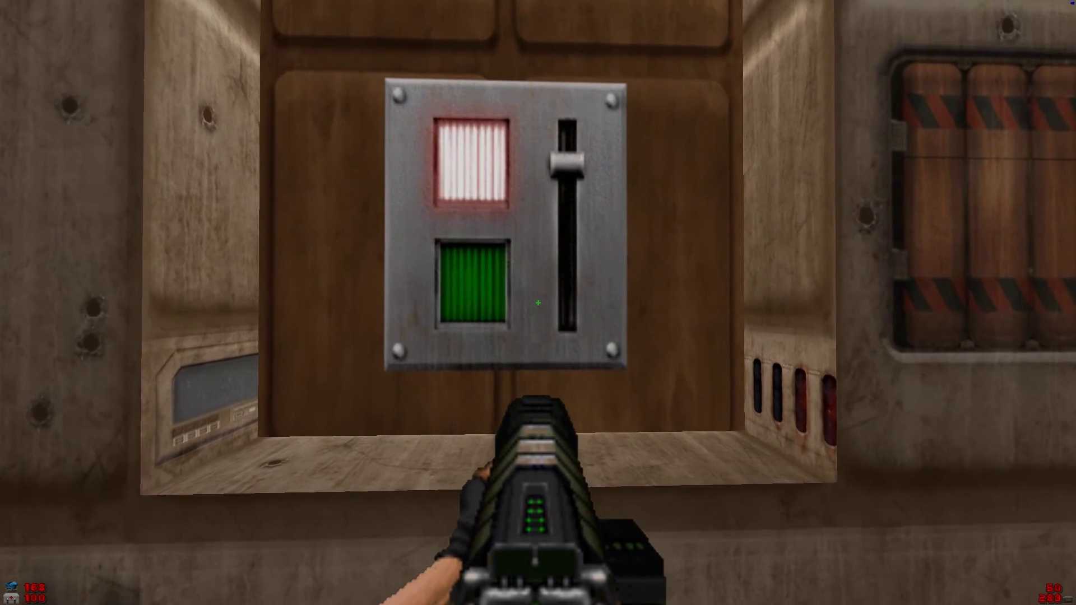
{"action": "key", "text": "Up"}
{"action": "key", "text": "space"}
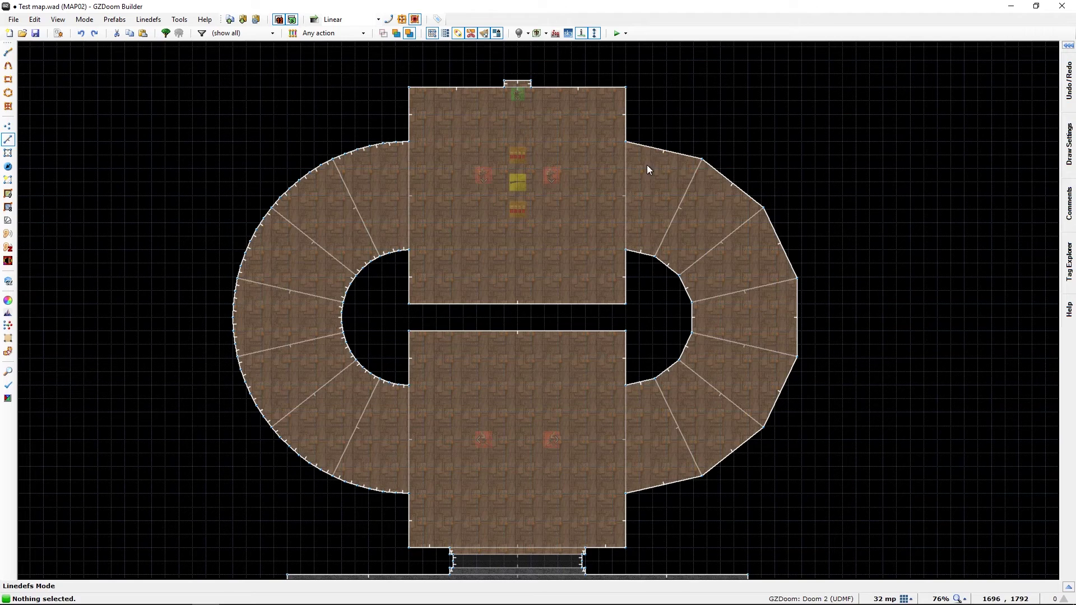
In GZDoom Builder, examine the vertices of the west curved staircase and compare both staircases' walls and steps in 3D
{"action": "scroll", "coordinate": [230, 253], "scroll_direction": "up", "scroll_amount": 7}
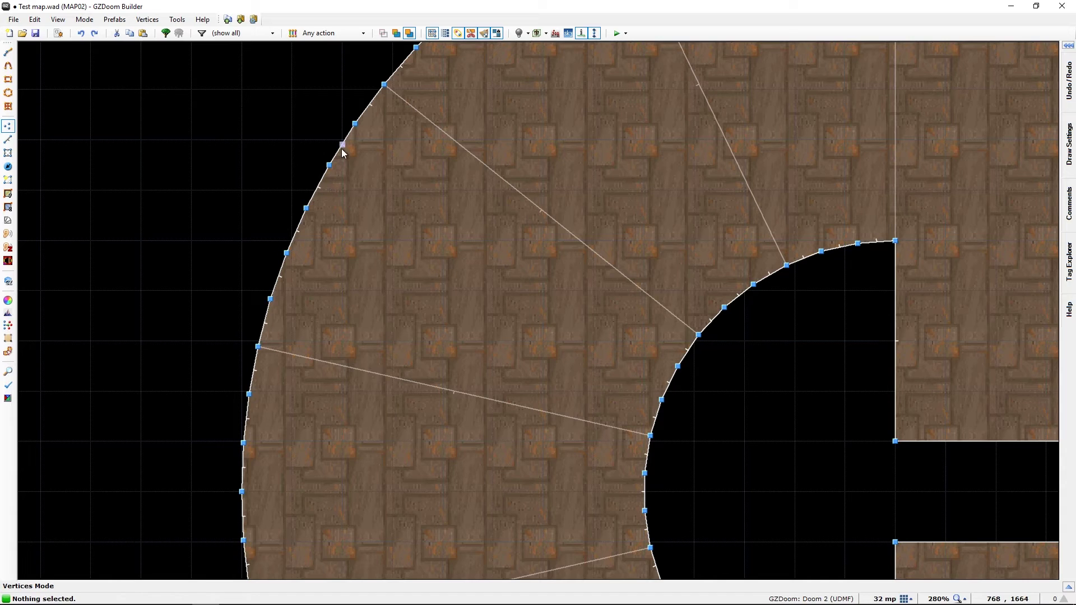
{"action": "key", "text": "Delete"}
{"action": "key", "text": "q"}
{"action": "key", "text": "d"}
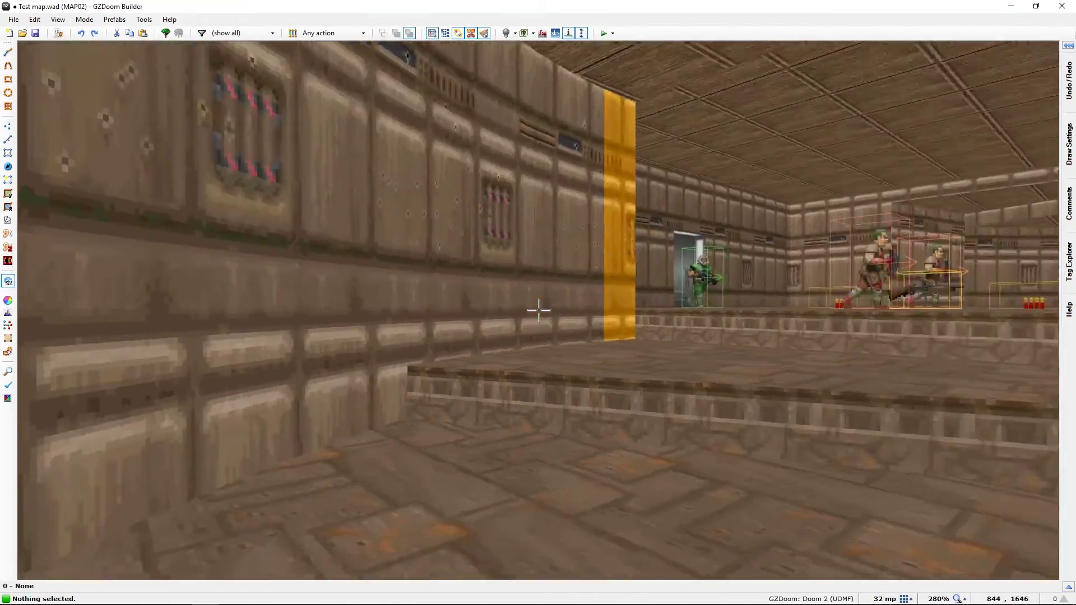
{"action": "key", "text": "e"}
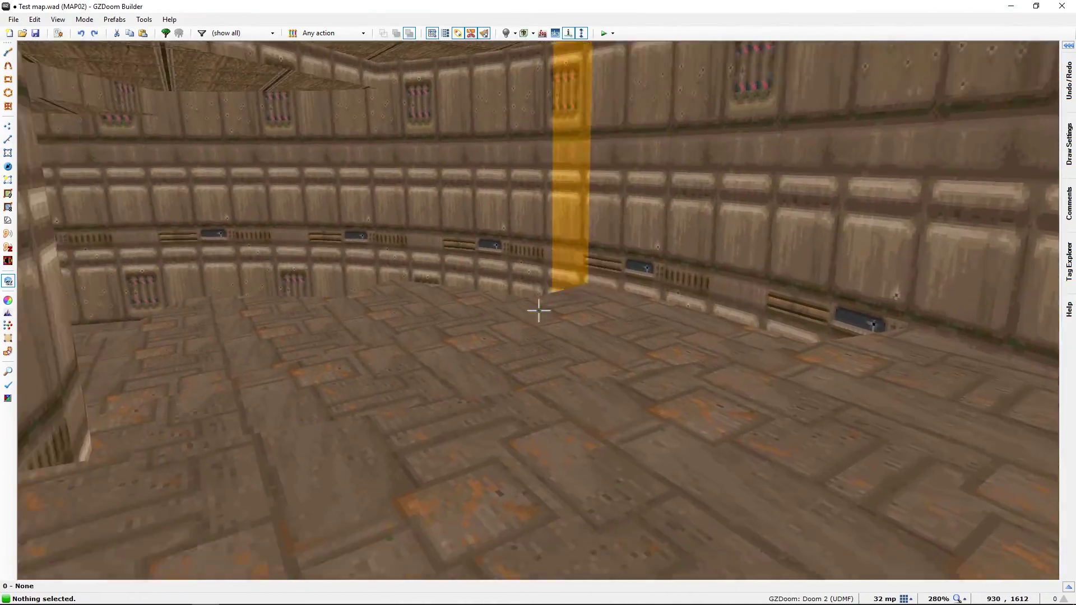
{"action": "key", "text": "w"}
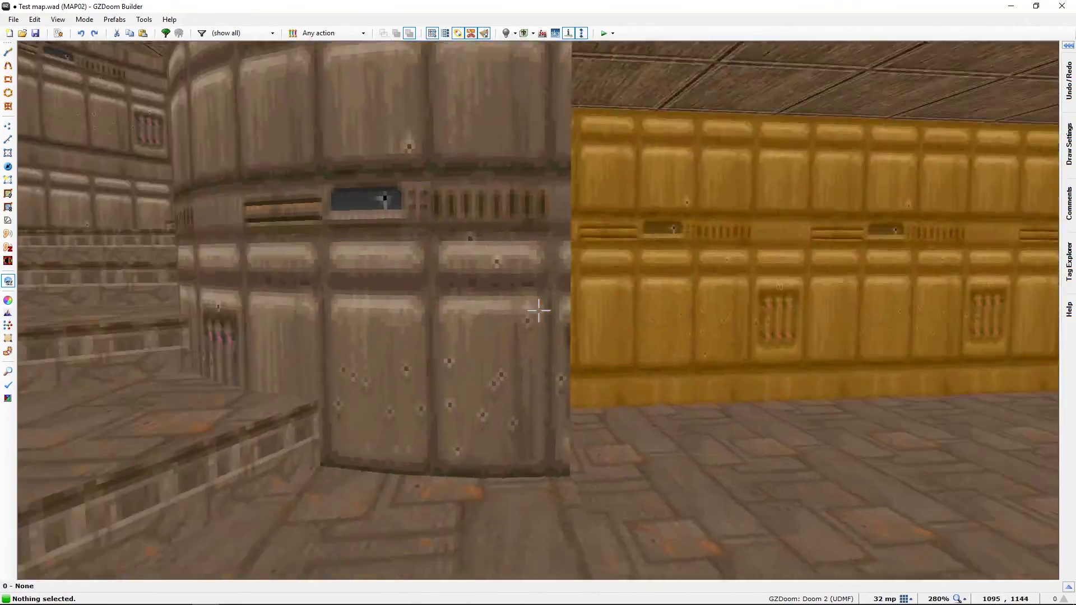
{"action": "key", "text": "w"}
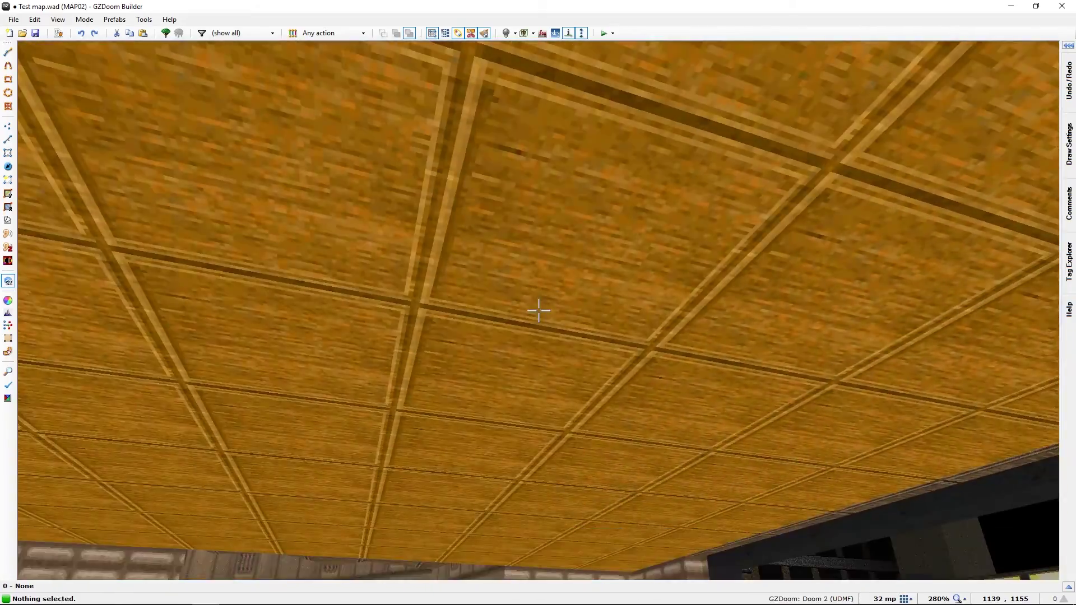
{"action": "key", "text": "w"}
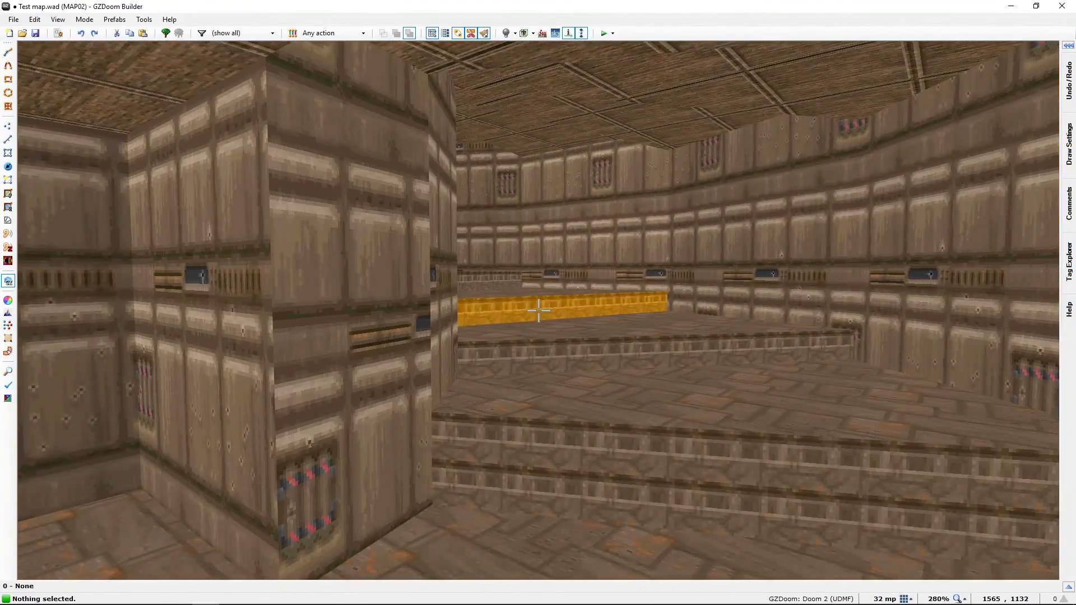
{"action": "key", "text": "q"}
Delete all seven sectors of the coarse curved staircase on the east side of the two rooms
{"action": "scroll", "coordinate": [745, 179], "scroll_direction": "down", "scroll_amount": 4}
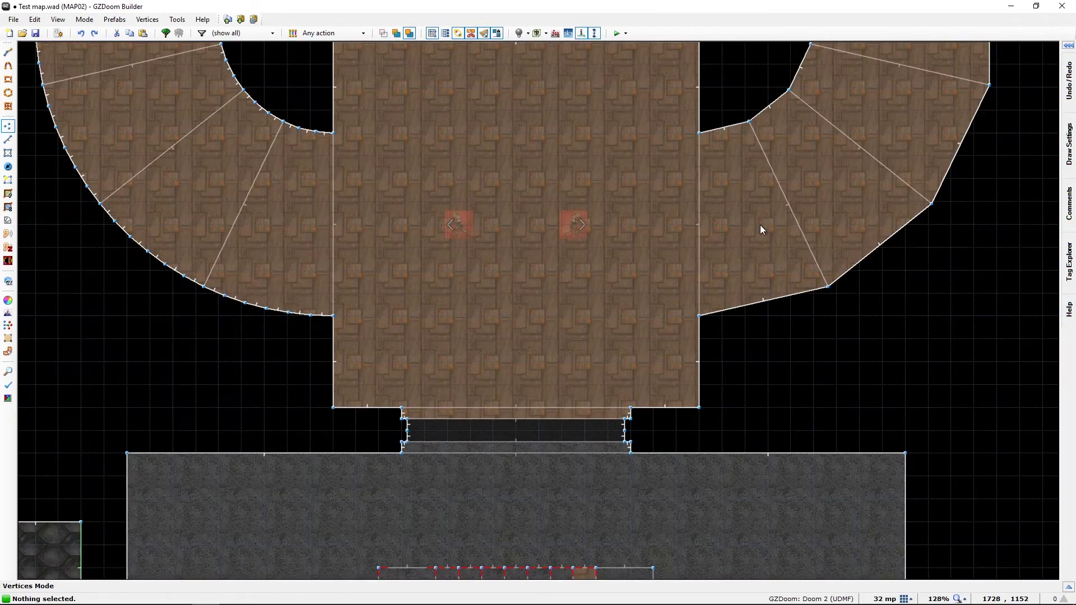
{"action": "scroll", "coordinate": [748, 435], "scroll_direction": "down", "scroll_amount": 1}
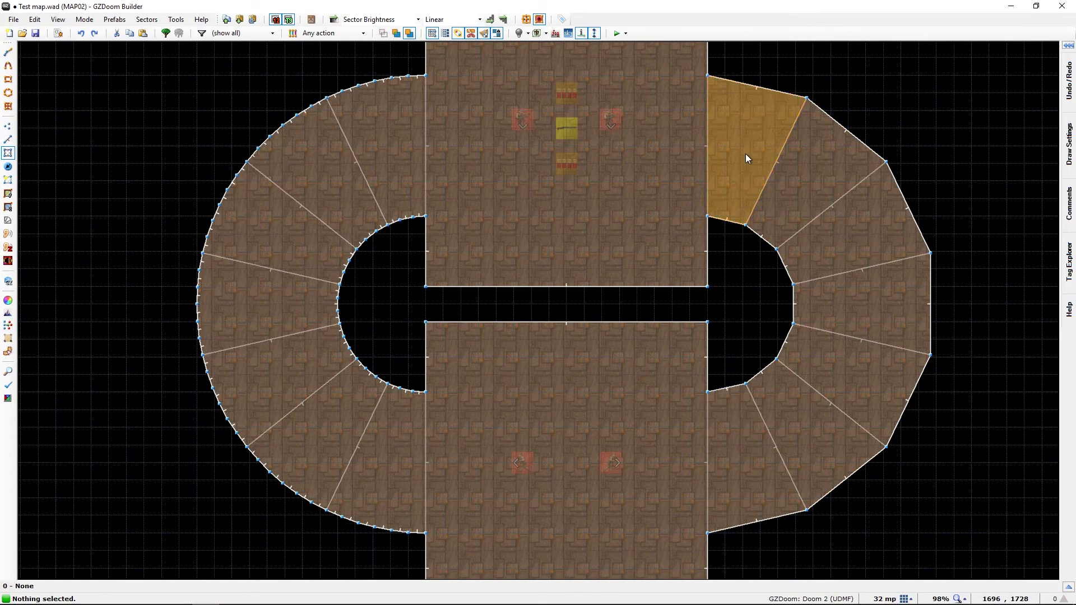
{"action": "left_click", "coordinate": [835, 227]}
{"action": "left_click", "coordinate": [819, 294]}
{"action": "left_click", "coordinate": [824, 362]}
{"action": "left_click", "coordinate": [809, 436]}
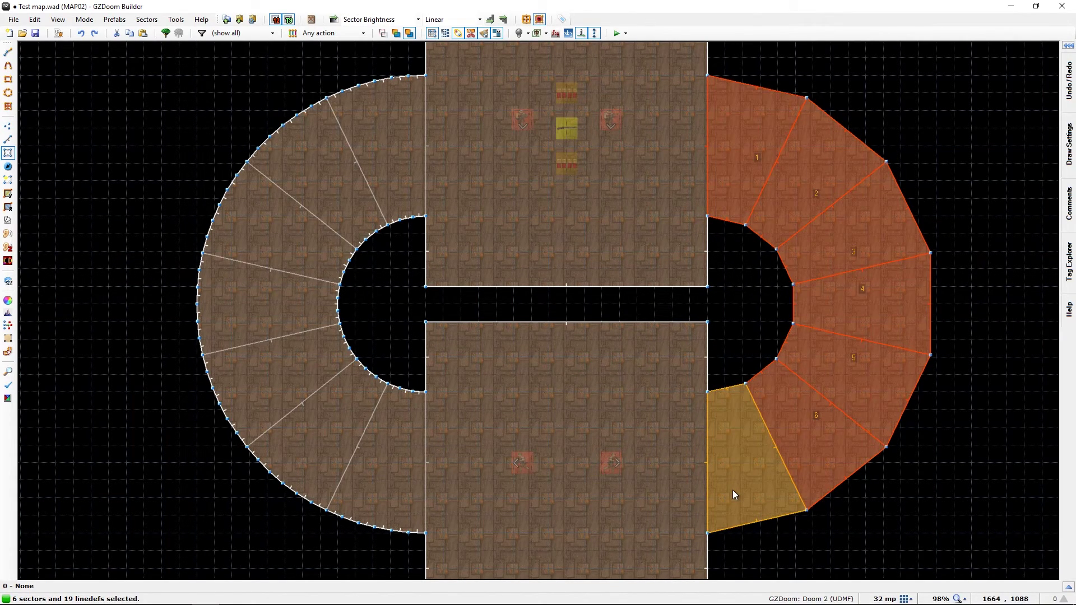
{"action": "key", "text": "Delete"}
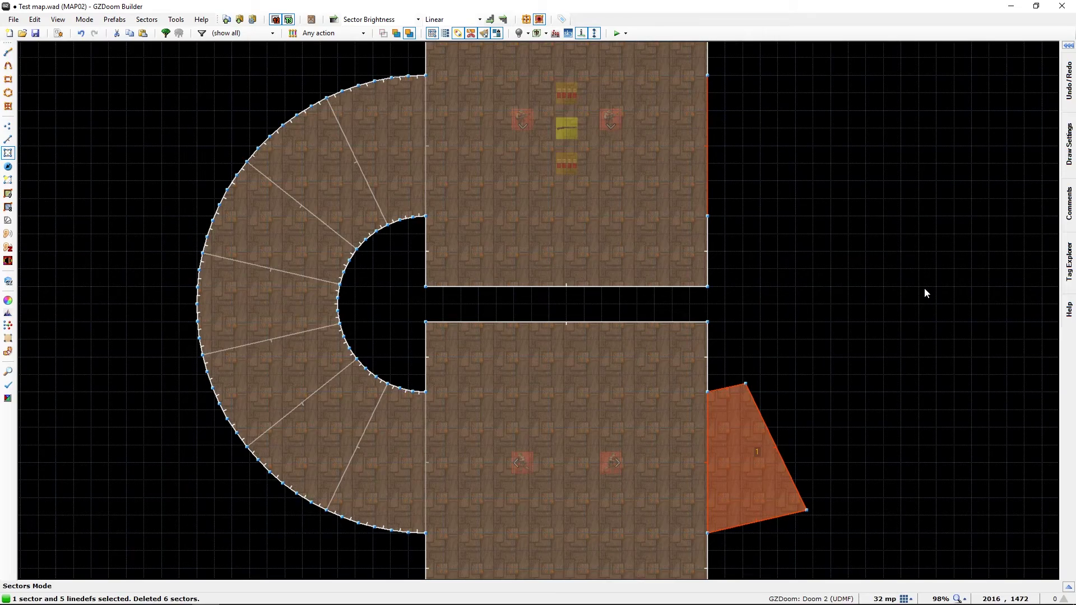
{"action": "key", "text": "Delete"}
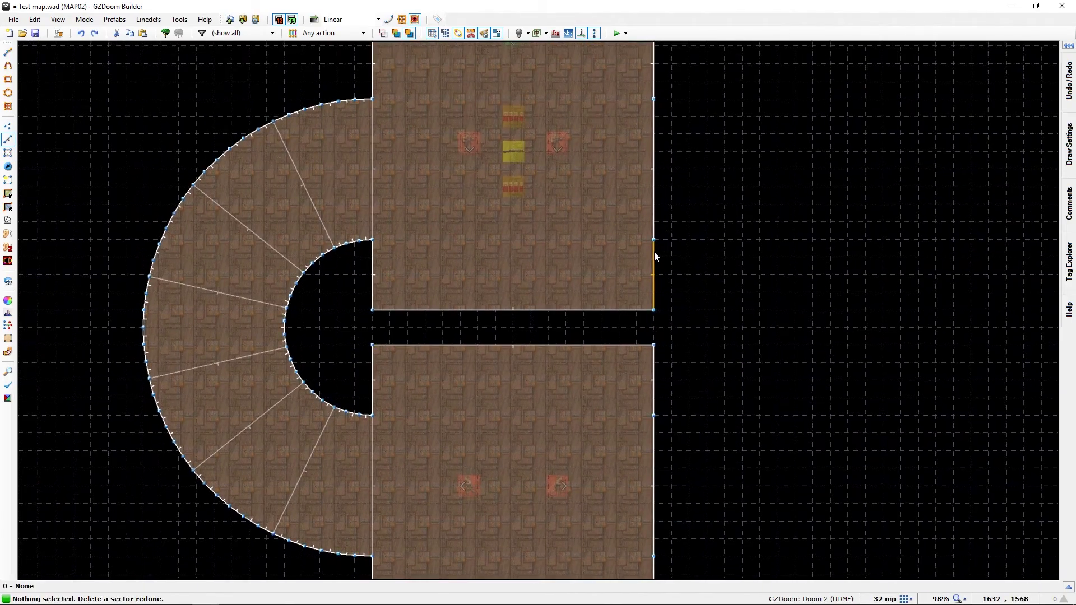
Set up a 7-sector stair from the two rooms' east opening lines, on the back side, with floor and ceiling height modifiers of 16
{"action": "mouse_move", "coordinate": [656, 250]}
{"action": "middle_mouse_down"}
{"action": "mouse_move", "coordinate": [674, 316]}
{"action": "mouse_move", "coordinate": [674, 257]}
{"action": "middle_mouse_up"}
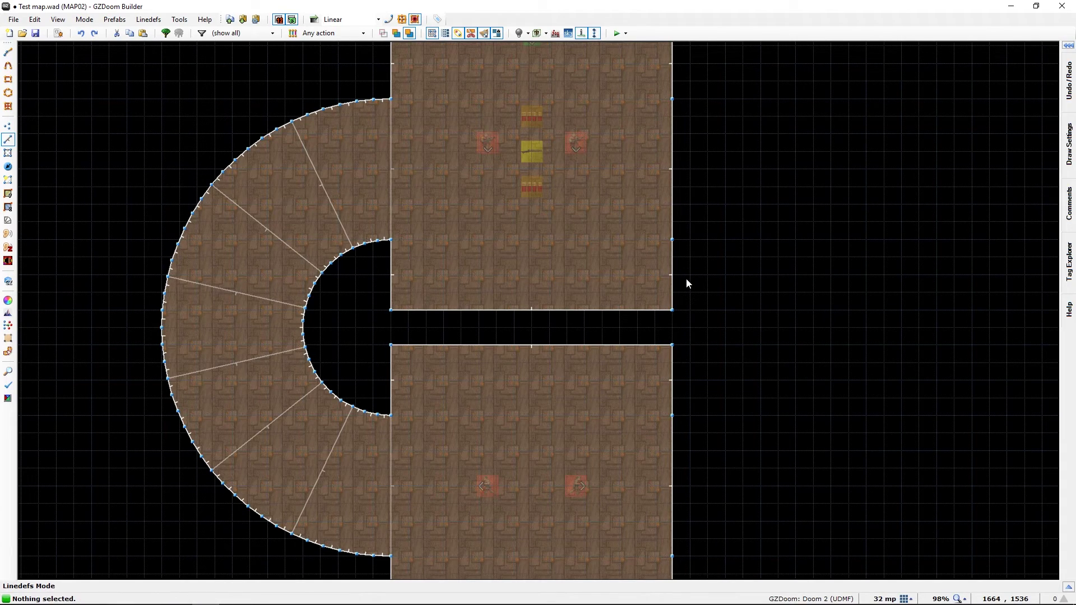
{"action": "left_click", "coordinate": [668, 486]}
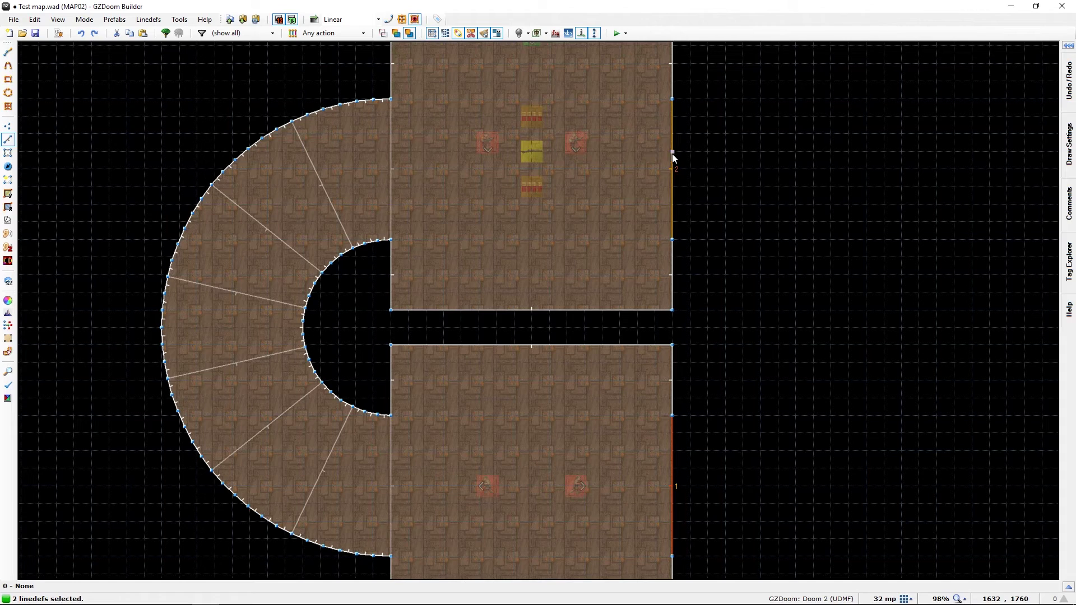
{"action": "left_click", "coordinate": [7, 221]}
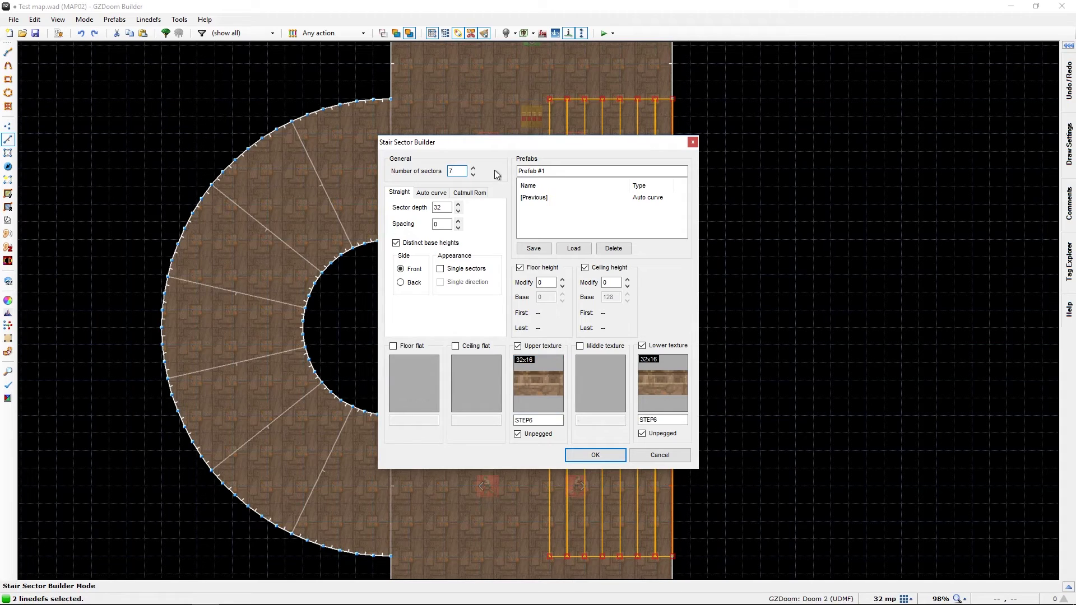
{"action": "left_click_drag", "start_coordinate": [499, 147], "coordinate": [297, 137]}
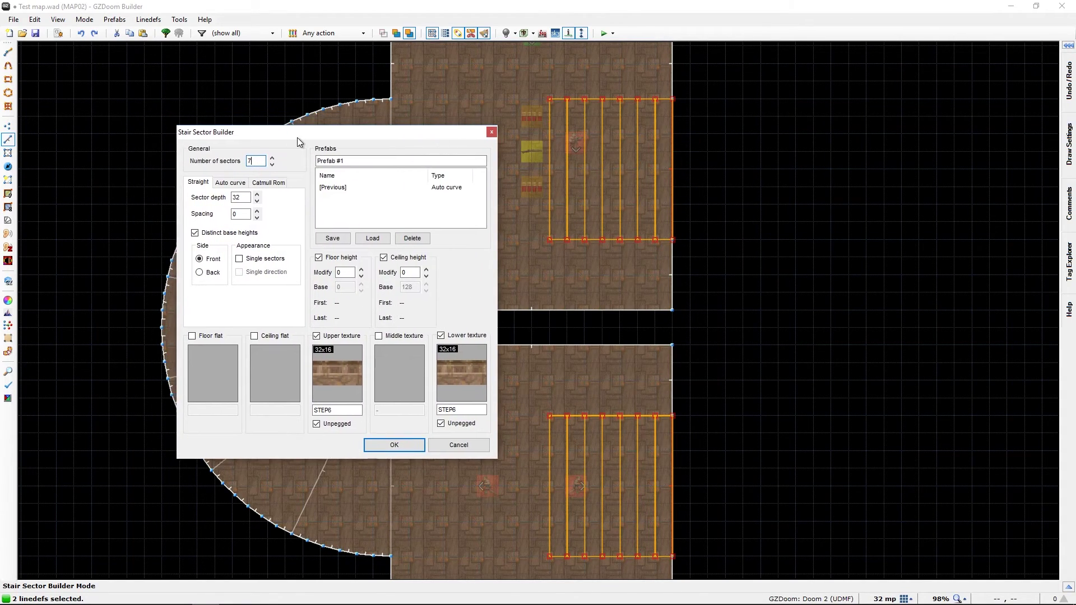
{"action": "left_click", "coordinate": [200, 273]}
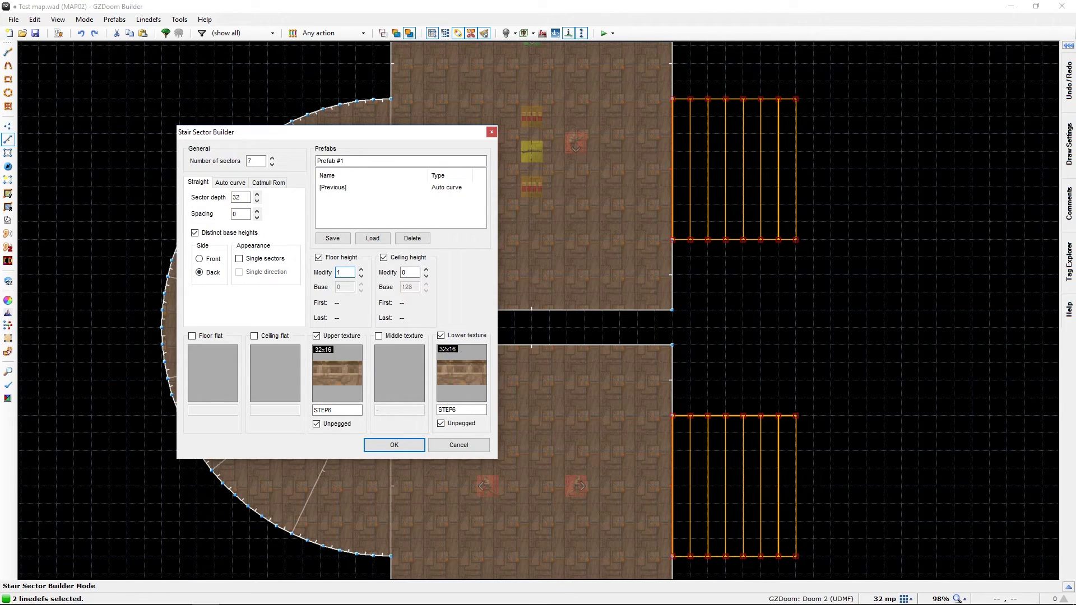
{"action": "left_click", "coordinate": [419, 273]}
Build the stair as an auto curve with Destination direction flipping, inner vertex multiplier 4 and outer vertex multiplier 6
{"action": "left_click", "coordinate": [234, 185]}
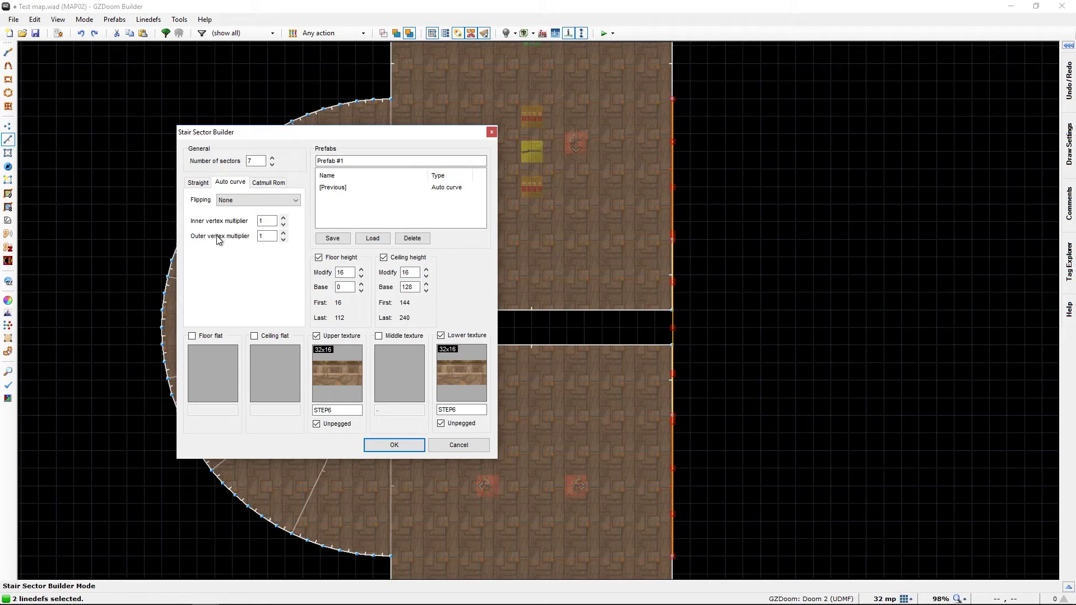
{"action": "left_click", "coordinate": [226, 203]}
{"action": "left_click", "coordinate": [231, 221]}
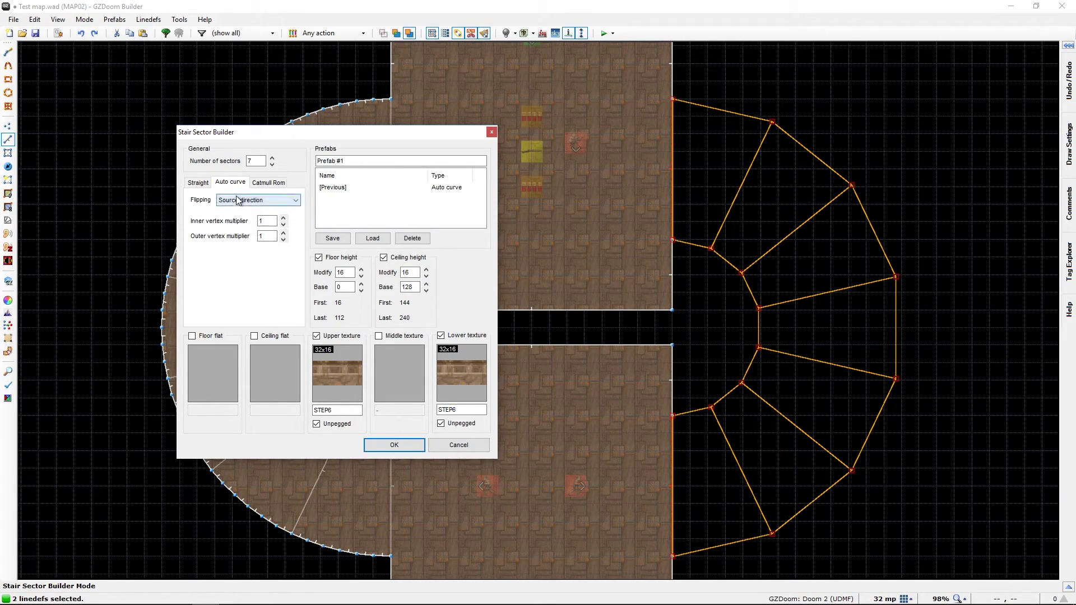
{"action": "left_click", "coordinate": [237, 200]}
{"action": "left_click", "coordinate": [240, 227]}
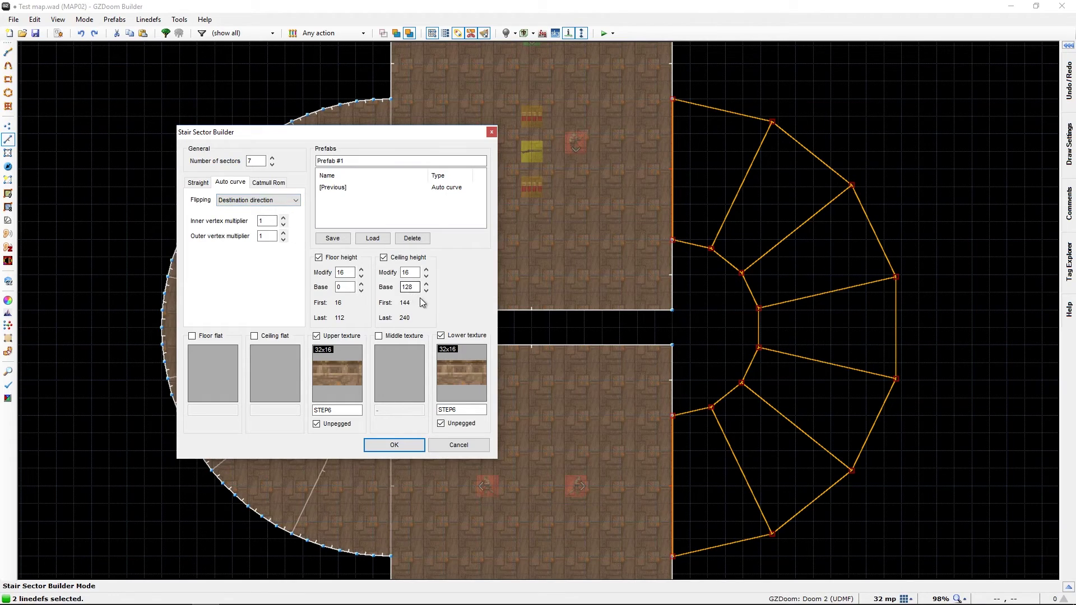
{"action": "double_click", "coordinate": [269, 219]}
{"action": "type", "text": "4"}
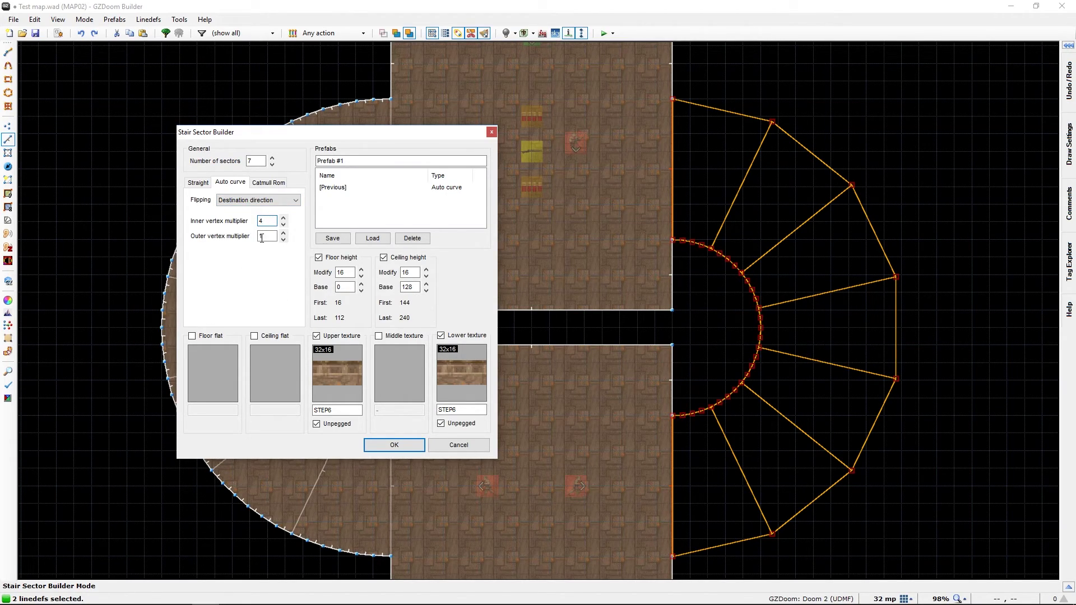
{"action": "type", "text": "4"}
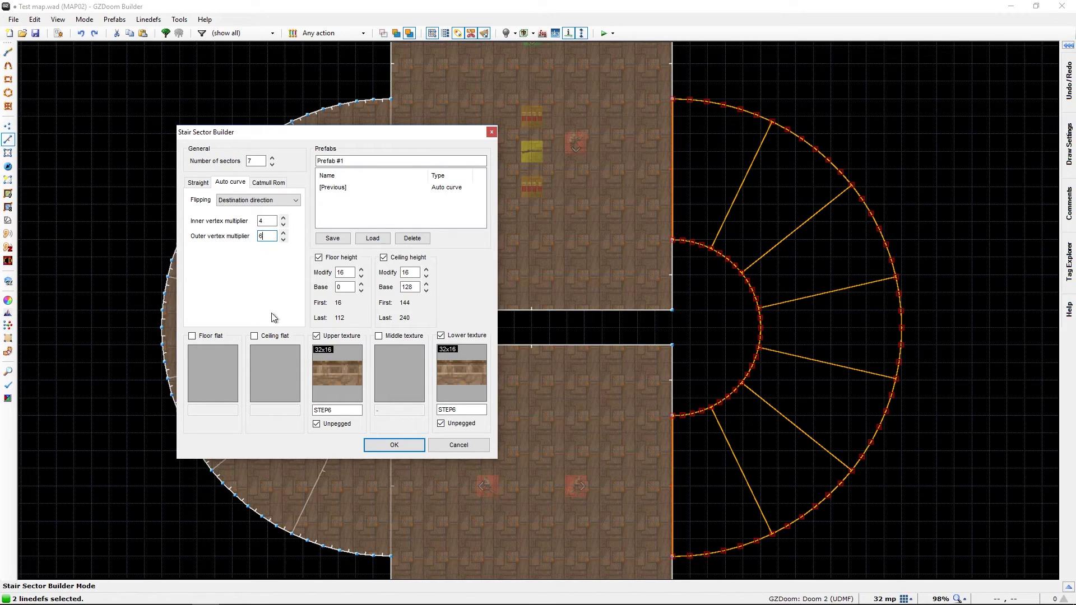
{"action": "left_click", "coordinate": [392, 445]}
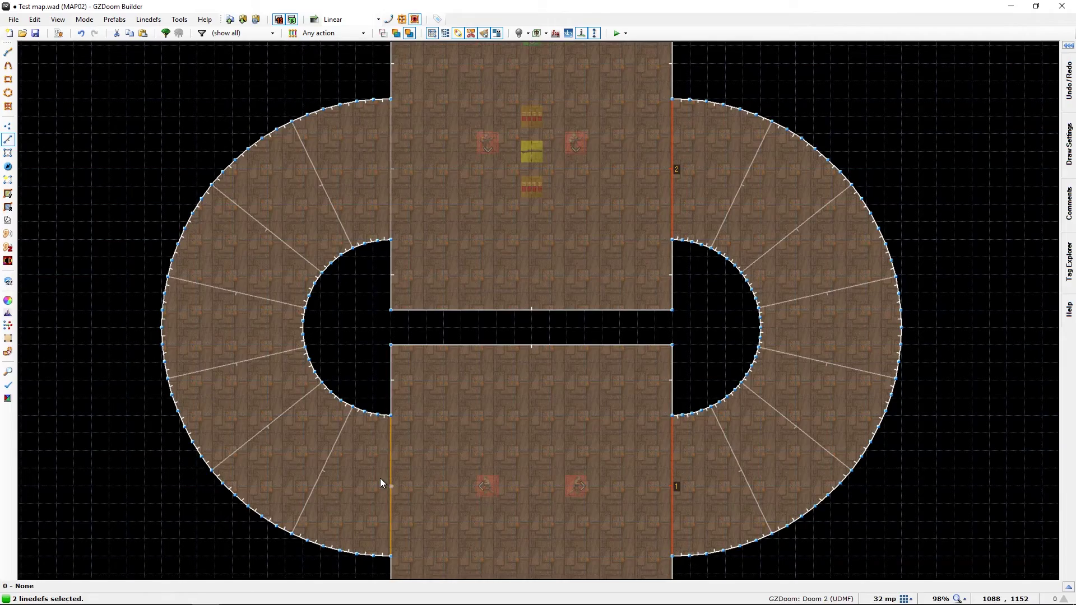
Examine the rebuilt curved staircases, their walls and the adjoining rooms in the 3D view
{"action": "key", "text": "w"}
{"action": "key", "text": "d"}
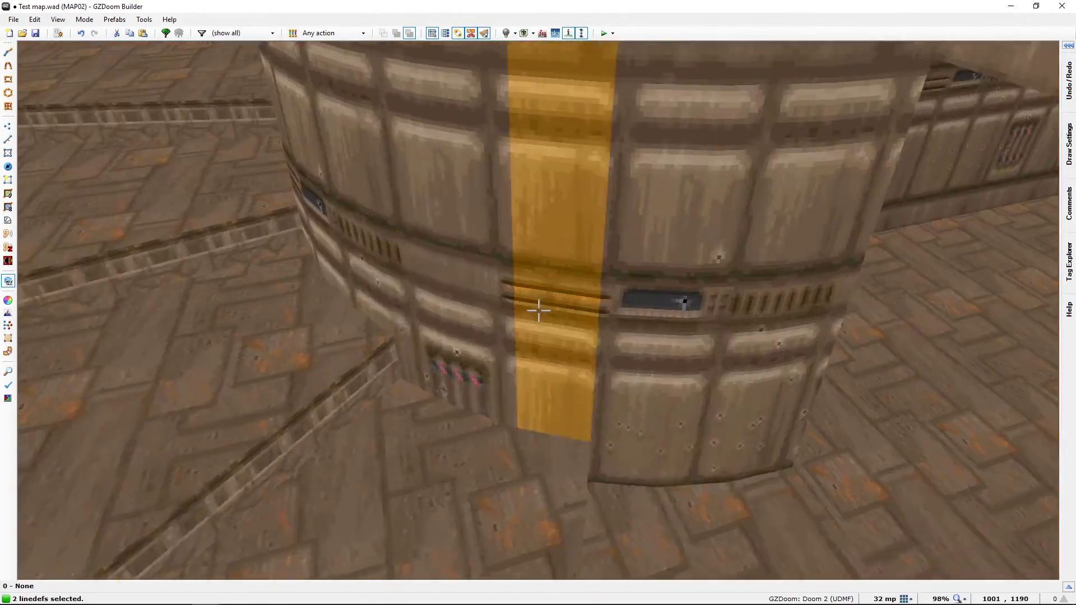
{"action": "key", "text": "w"}
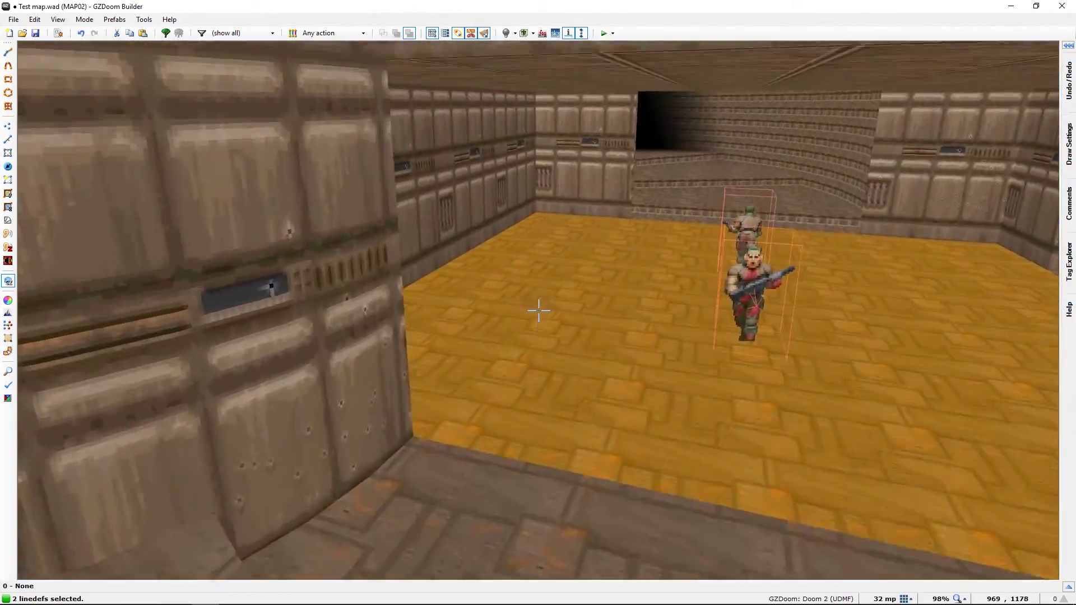
{"action": "key", "text": "w"}
{"action": "key", "text": "w"}
{"action": "key", "text": "e"}
{"action": "key", "text": "w"}
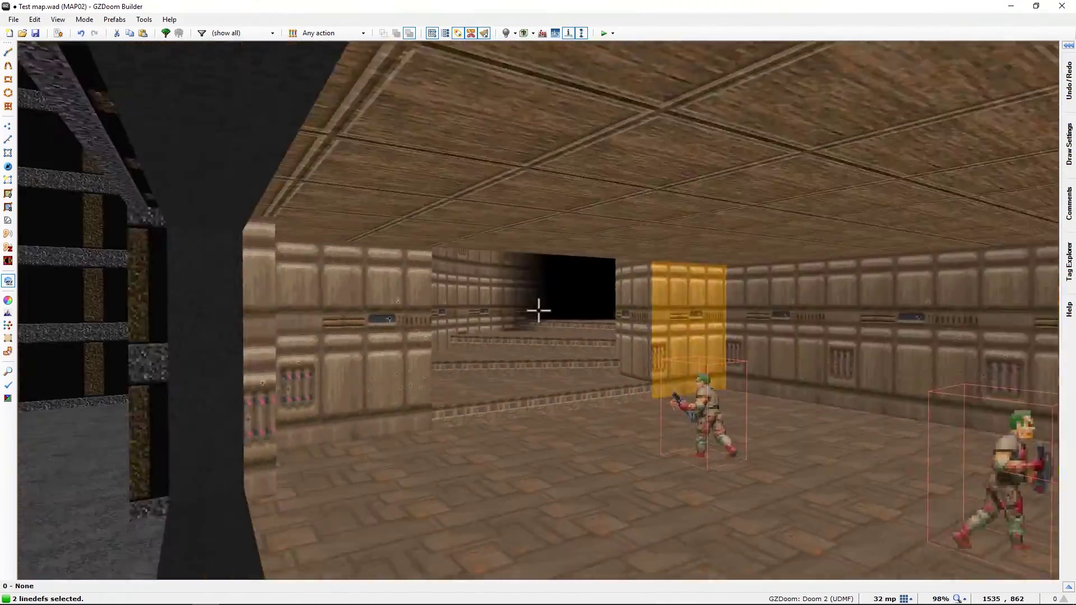
{"action": "key", "text": "w"}
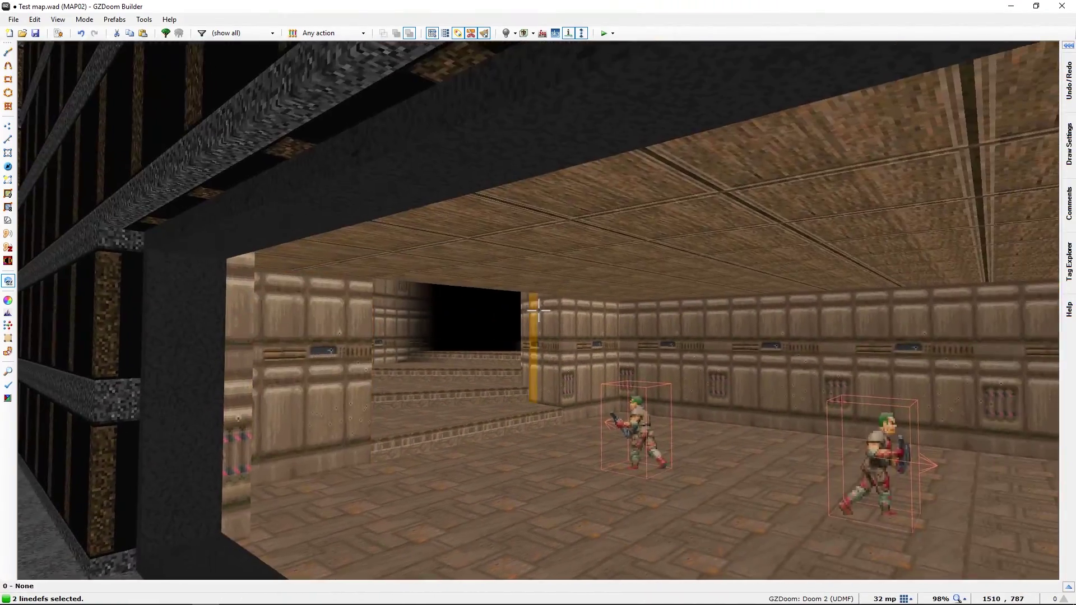
{"action": "key", "text": "w"}
{"action": "key", "text": "w"}
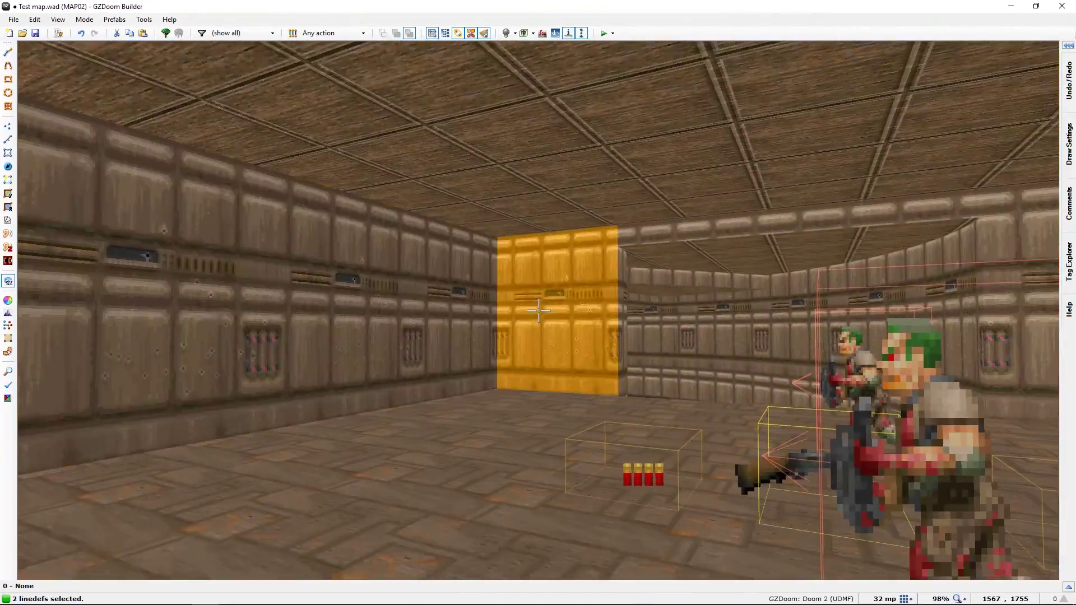
Return from the 3D check to the 2D map and clear the selection of the two east opening lines
{"action": "key", "text": "w"}
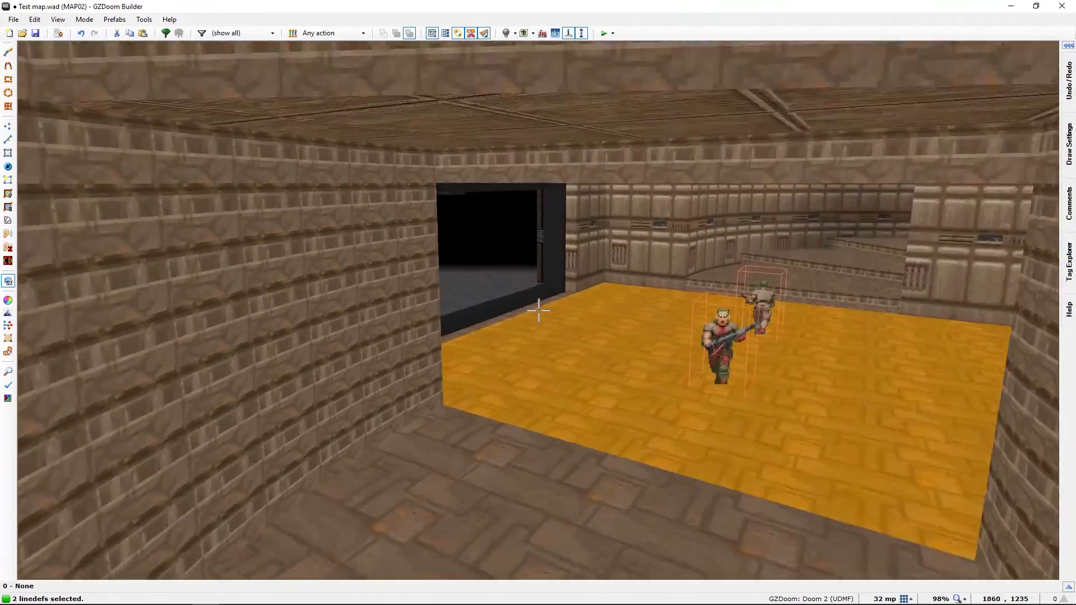
{"action": "key", "text": "q"}
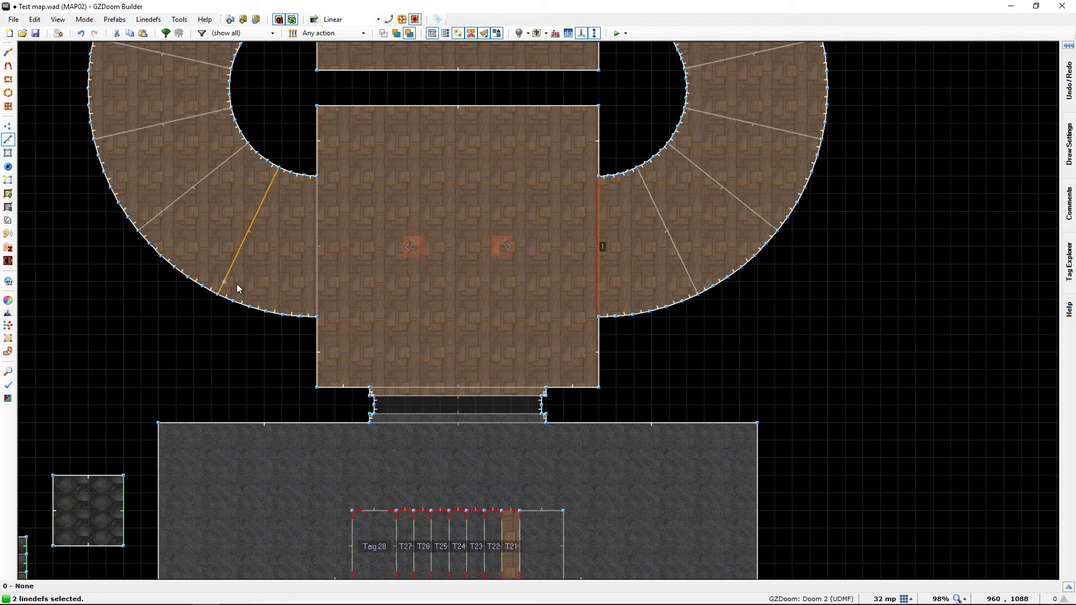
{"action": "middle_click_drag", "start_coordinate": [316, 265], "coordinate": [429, 491]}
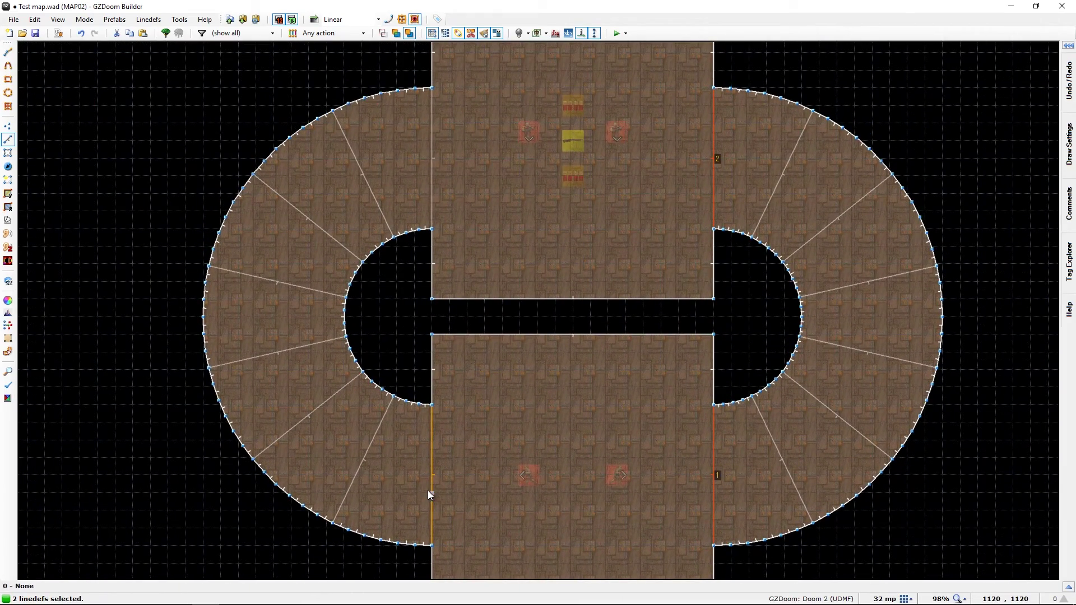
{"action": "key", "text": "Escape"}
{"action": "scroll", "coordinate": [428, 489], "scroll_direction": "down", "scroll_amount": 2}
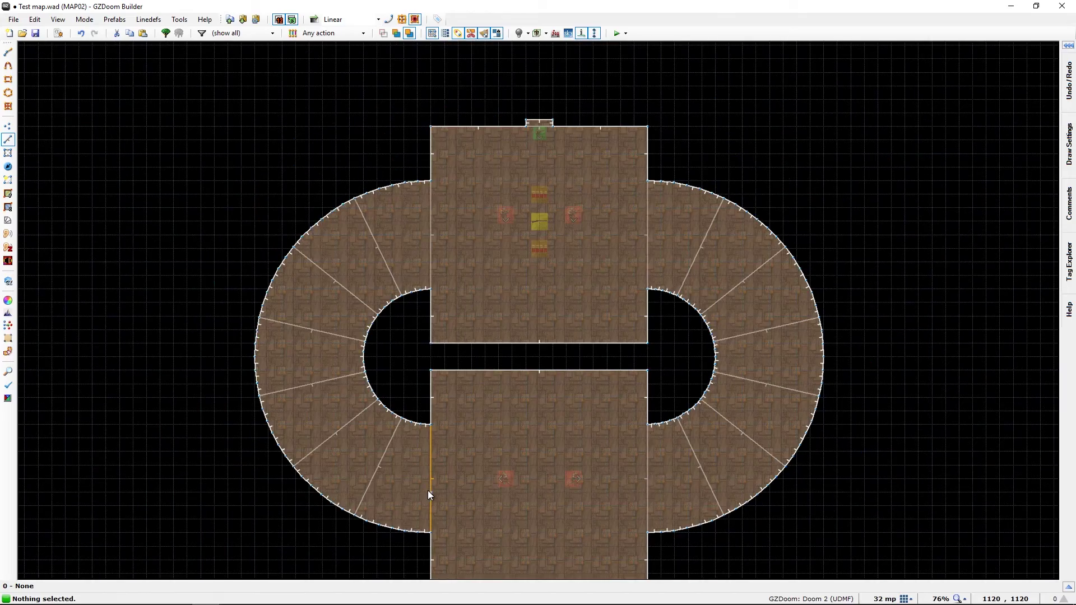
Examine the east staircase's steps, curved outer wall and inner wall textures in the 3D view
{"action": "middle_click_drag", "start_coordinate": [442, 500], "coordinate": [510, 473]}
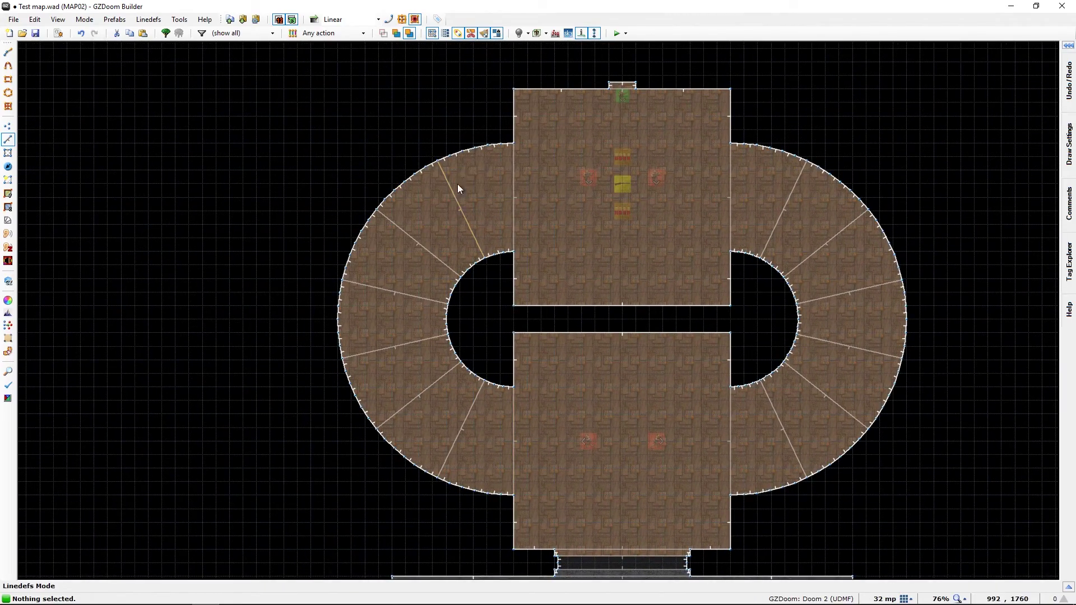
{"action": "scroll", "coordinate": [348, 230], "scroll_direction": "up", "scroll_amount": 2}
{"action": "middle_click_drag", "start_coordinate": [434, 224], "coordinate": [389, 287]}
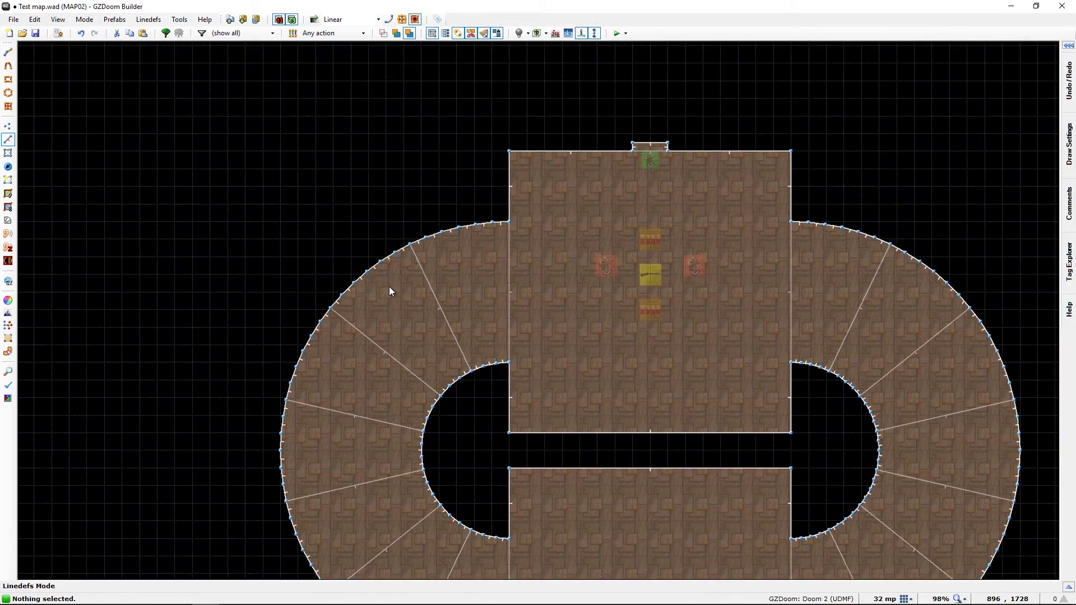
{"action": "middle_click_drag", "start_coordinate": [416, 336], "coordinate": [498, 236]}
{"action": "scroll", "coordinate": [391, 194], "scroll_direction": "down", "scroll_amount": 1}
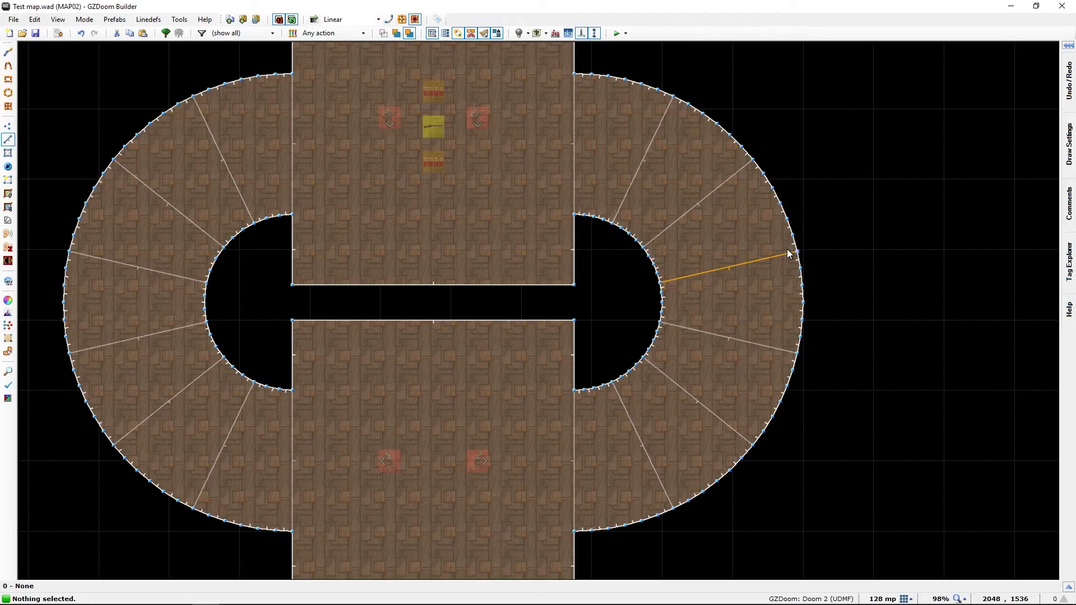
{"action": "key", "text": "w"}
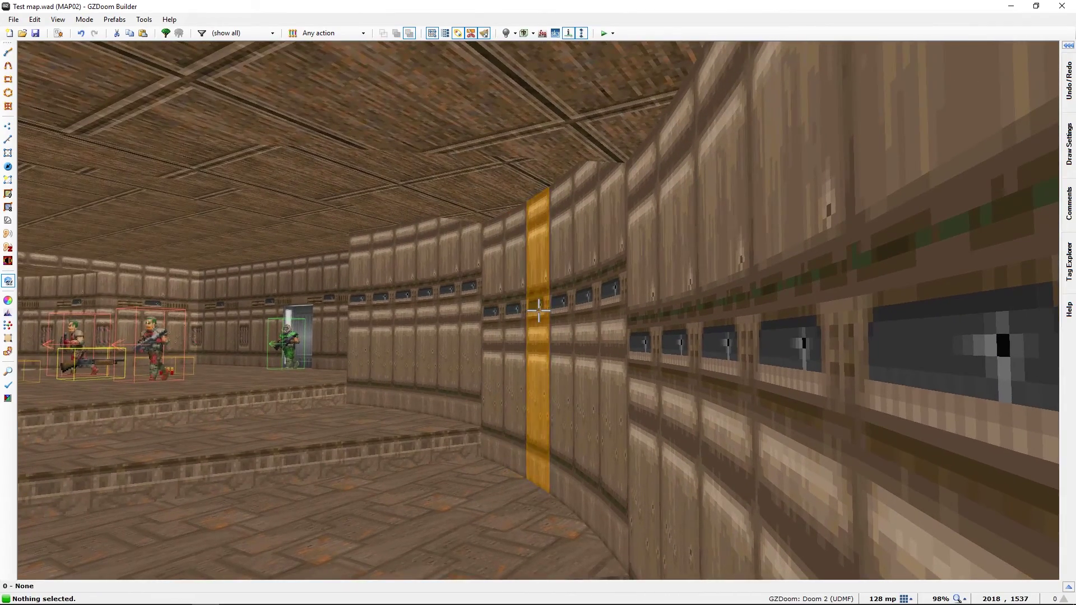
{"action": "key", "text": "s"}
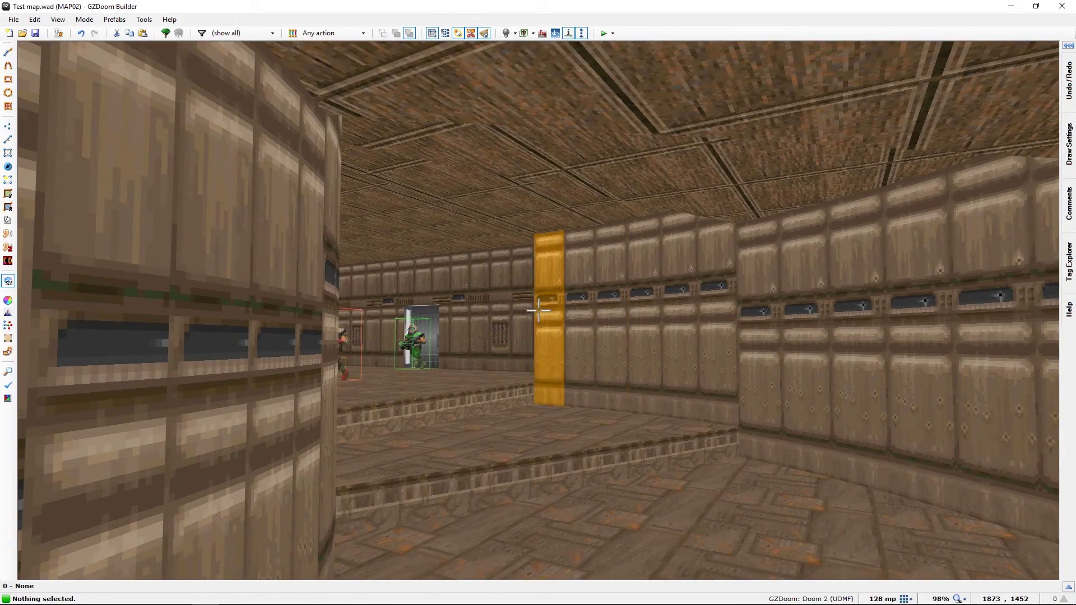
{"action": "key", "text": "e"}
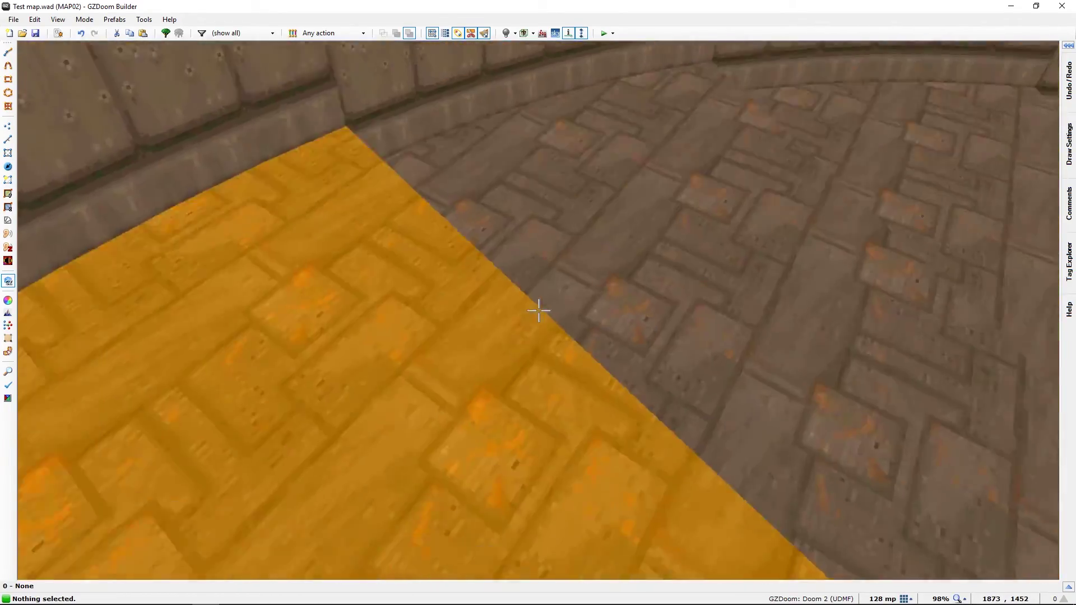
{"action": "key", "text": "s"}
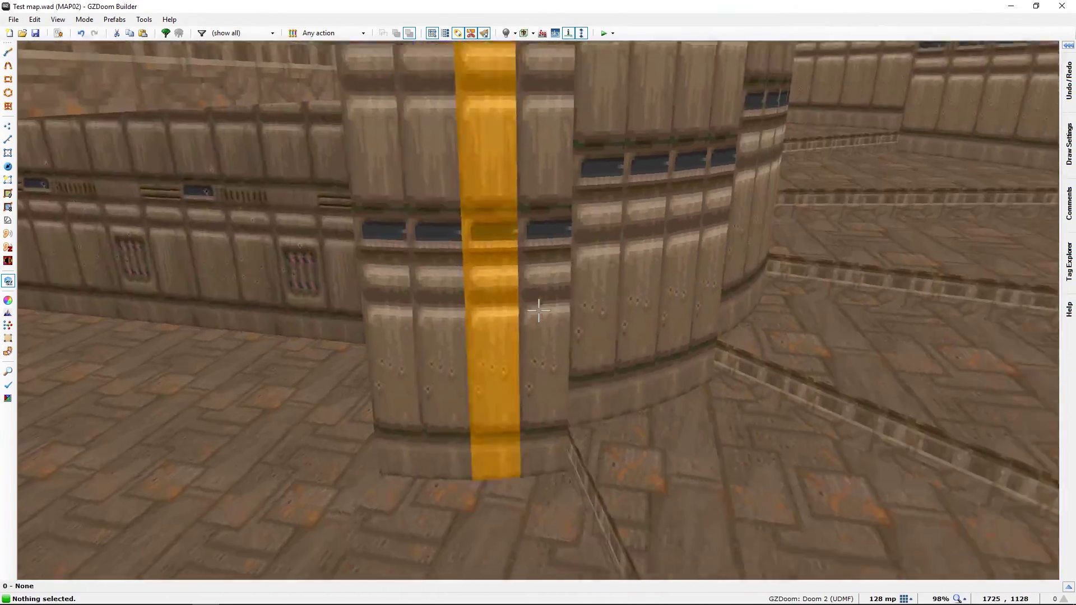
{"action": "key", "text": "e"}
{"action": "key", "text": "w"}
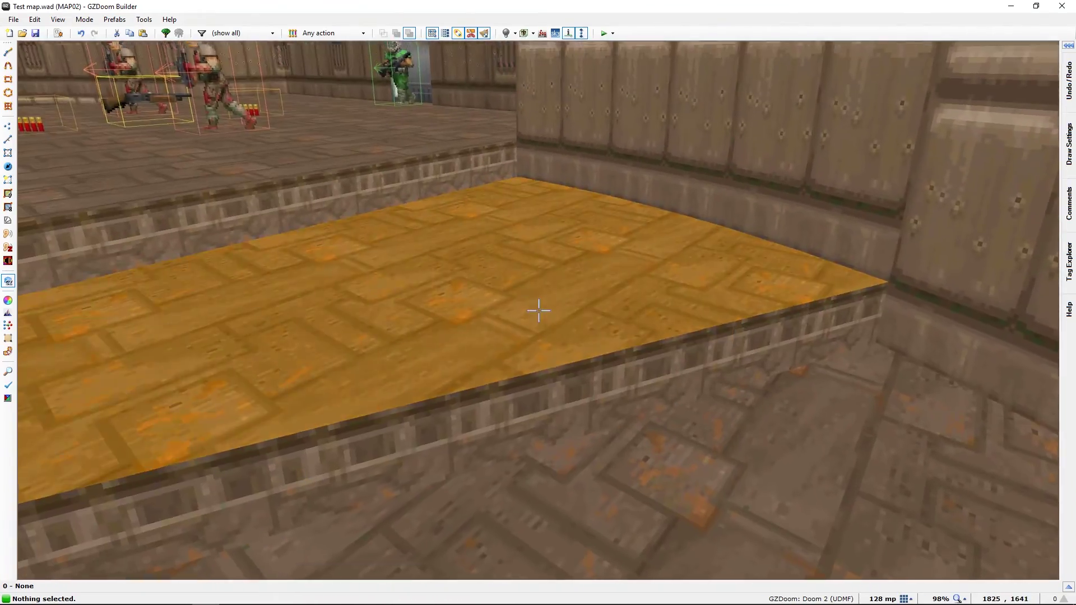
Auto-align the wall textures horizontally along the east curved staircase and inspect the seams between its steps
{"action": "key", "text": "s"}
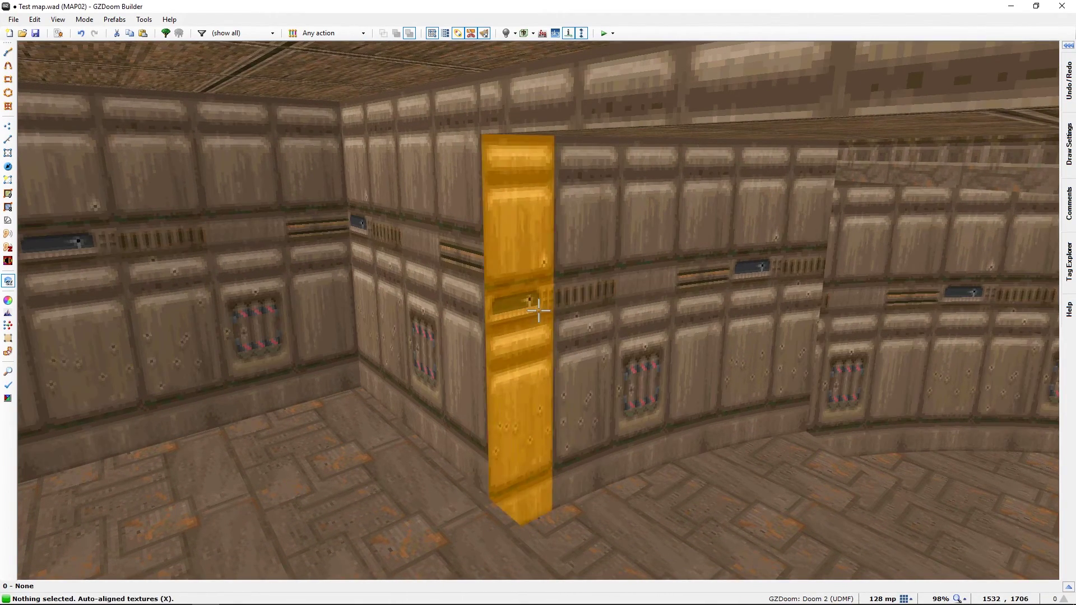
{"action": "key", "text": "s"}
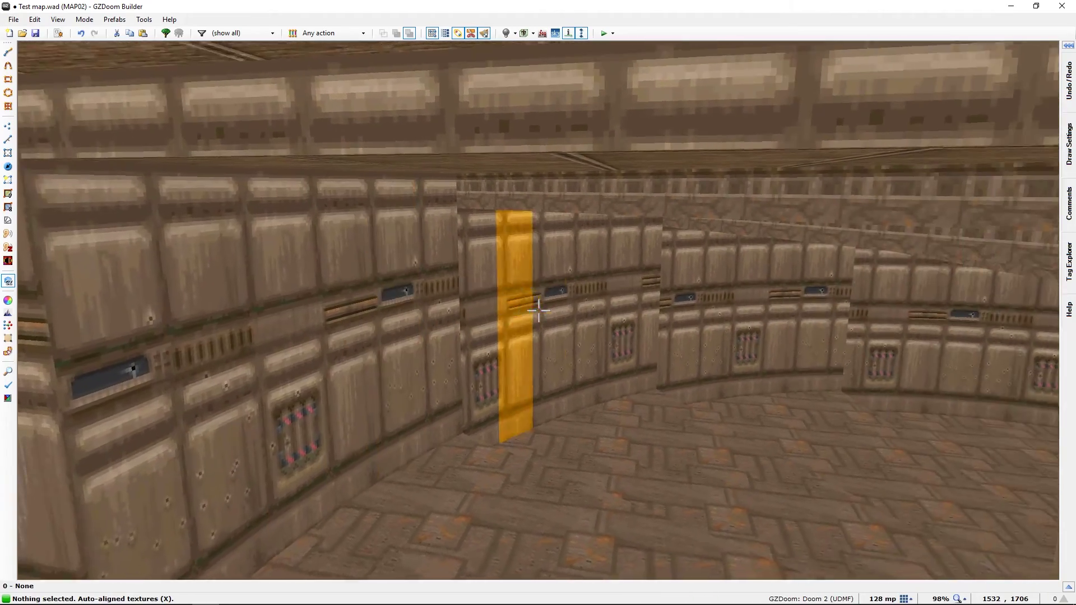
{"action": "key", "text": "w"}
{"action": "key", "text": "w"}
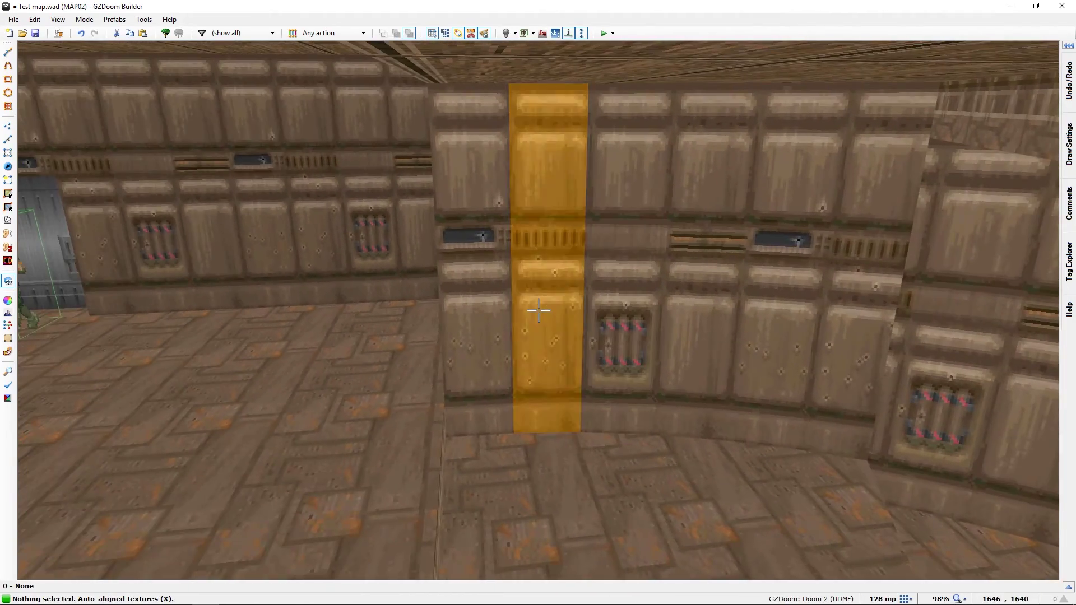
{"action": "key", "text": "w"}
{"action": "key", "text": "s"}
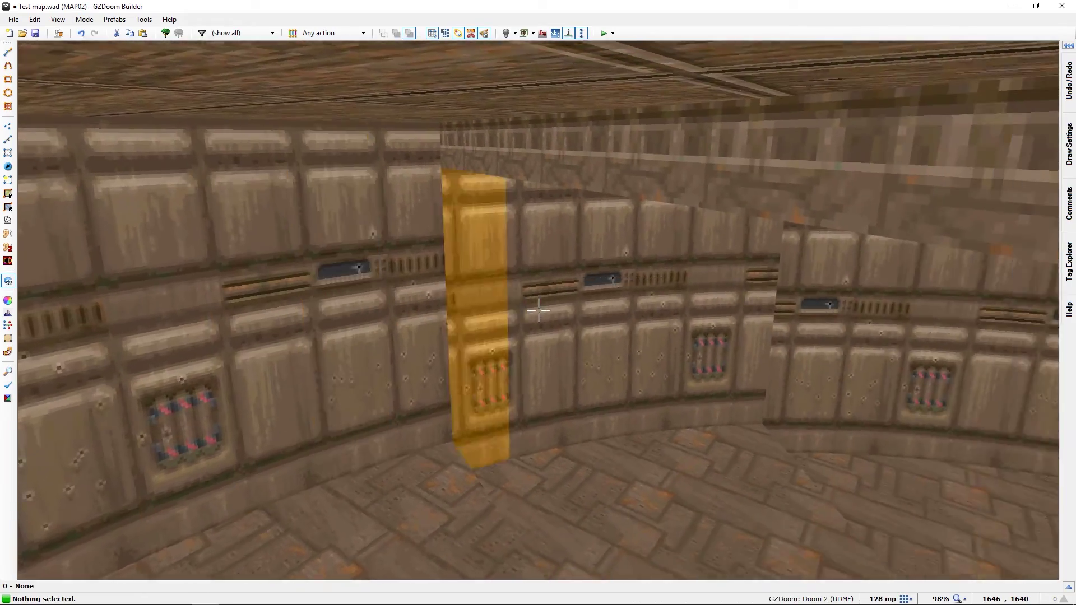
{"action": "key", "text": "w"}
{"action": "key", "text": "s"}
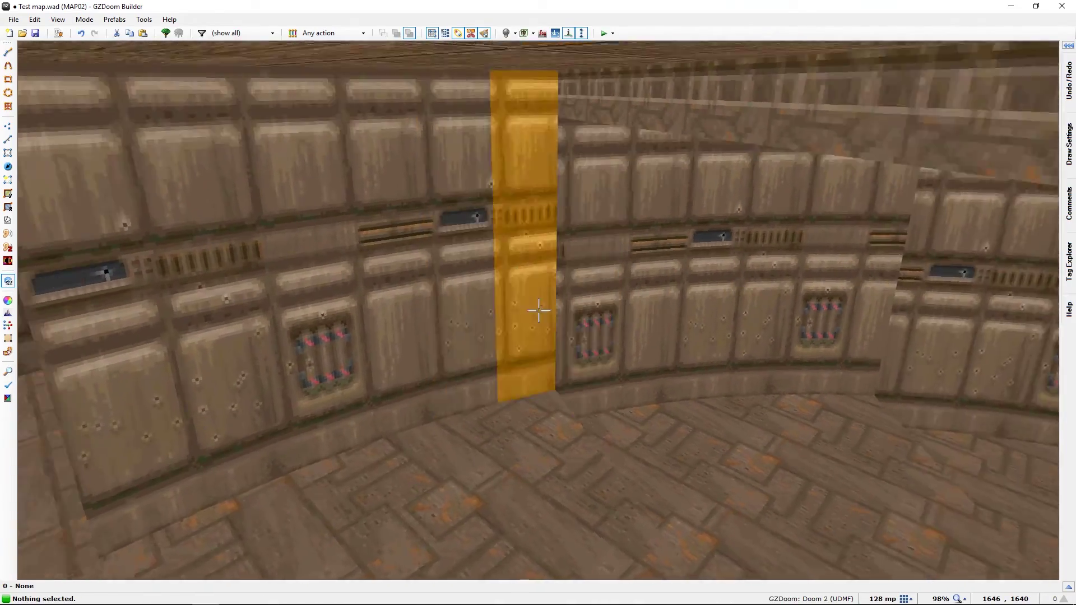
{"action": "key", "text": "w"}
{"action": "key", "text": "w"}
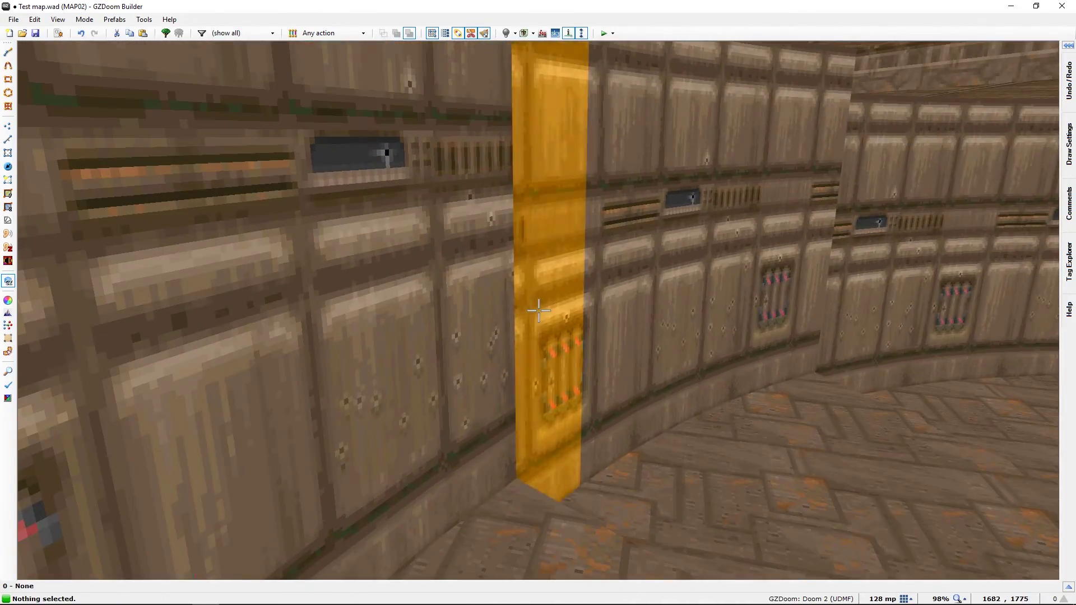
{"action": "key", "text": "s"}
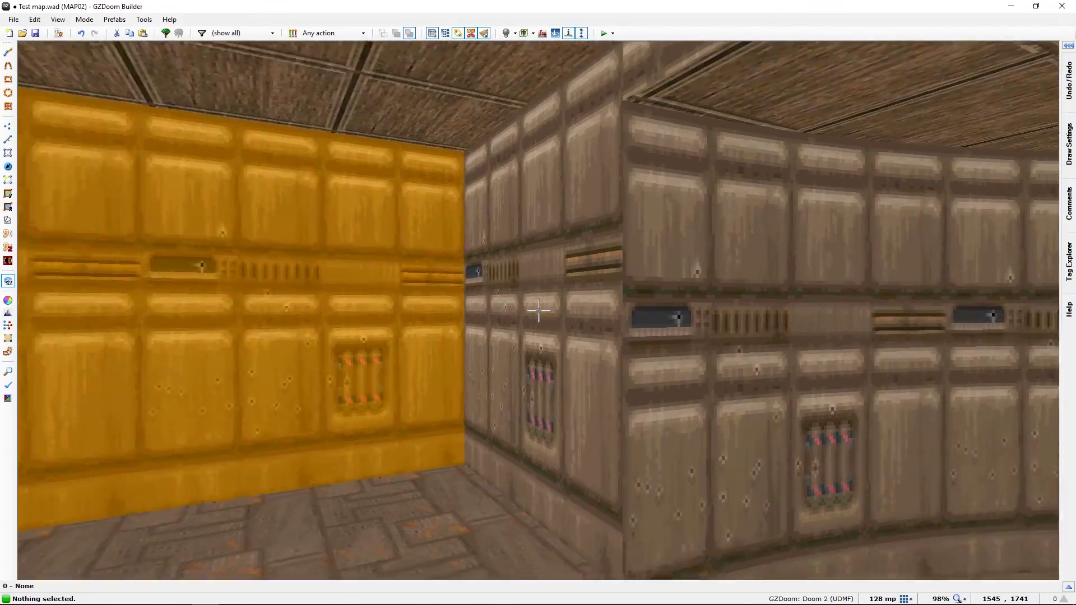
Replace the STEP6 middle texture with STARTAN2 on the inner wall line where the staircase meets the upper room
{"action": "key", "text": "w"}
{"action": "key", "text": "w"}
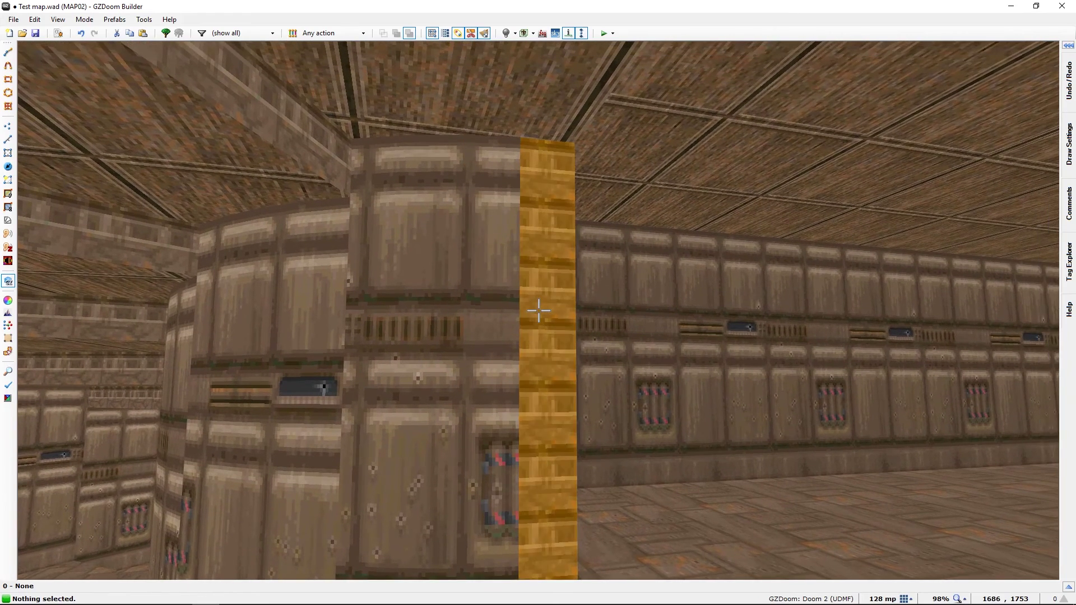
{"action": "right_click", "coordinate": [538, 310]}
{"action": "left_click", "coordinate": [644, 295]}
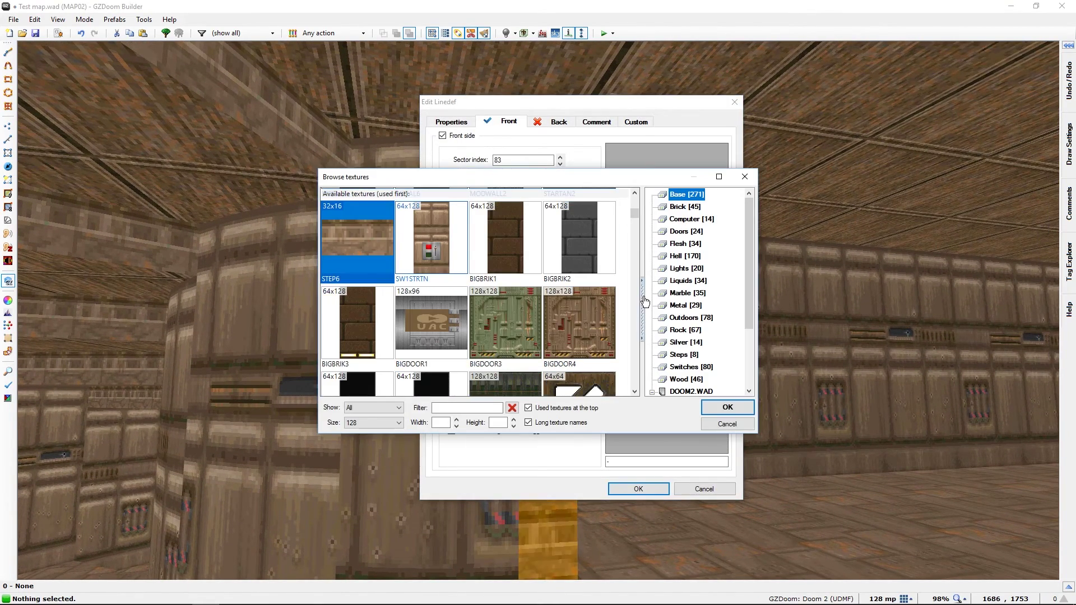
{"action": "scroll", "coordinate": [538, 321], "scroll_direction": "down", "scroll_amount": 5}
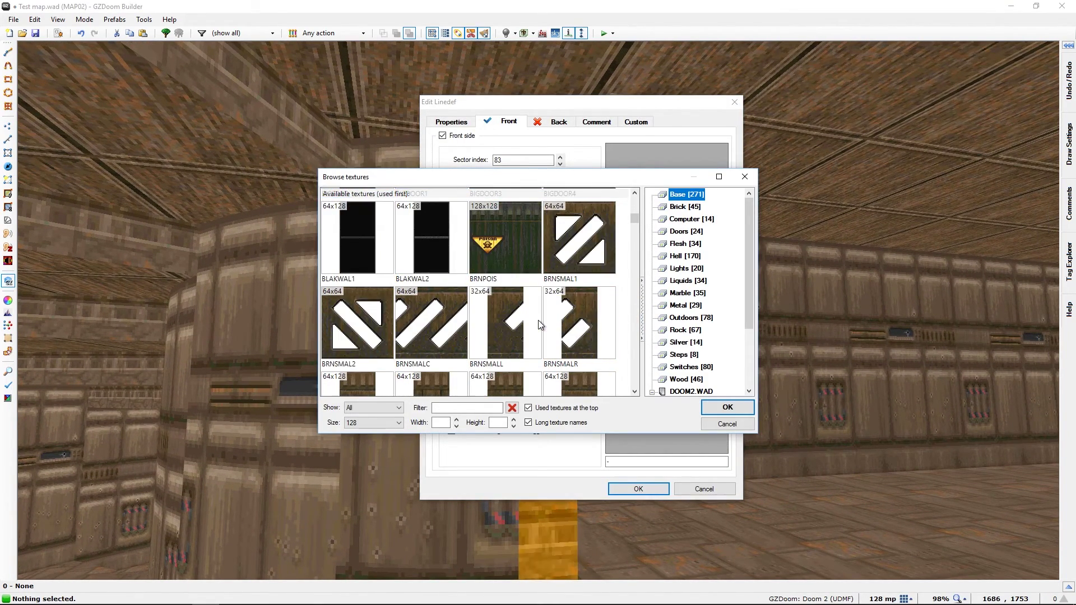
{"action": "scroll", "coordinate": [538, 320], "scroll_direction": "up", "scroll_amount": 3}
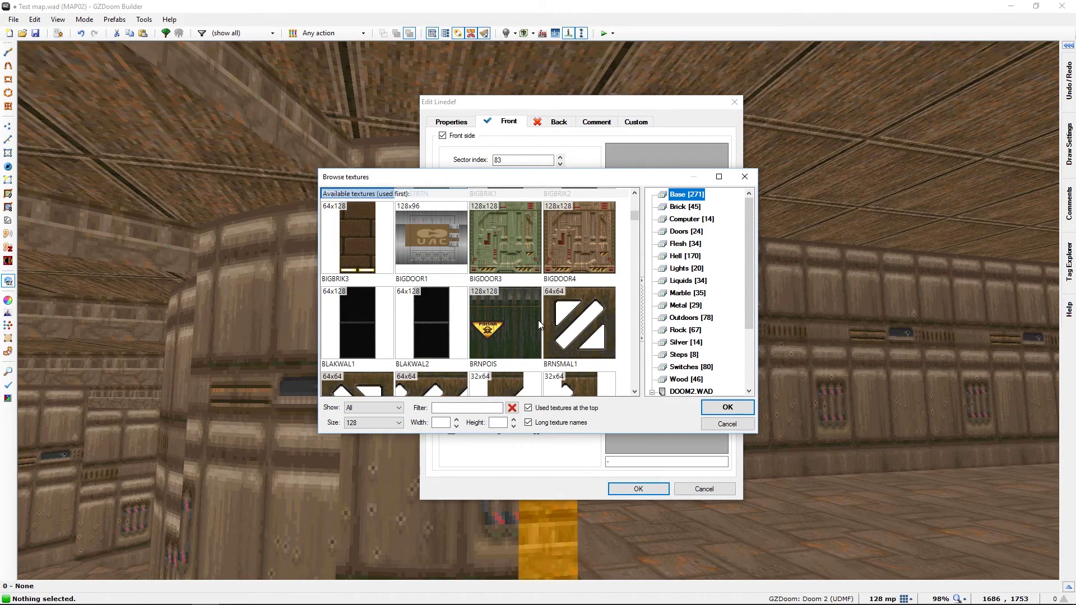
{"action": "scroll", "coordinate": [553, 288], "scroll_direction": "up", "scroll_amount": 2}
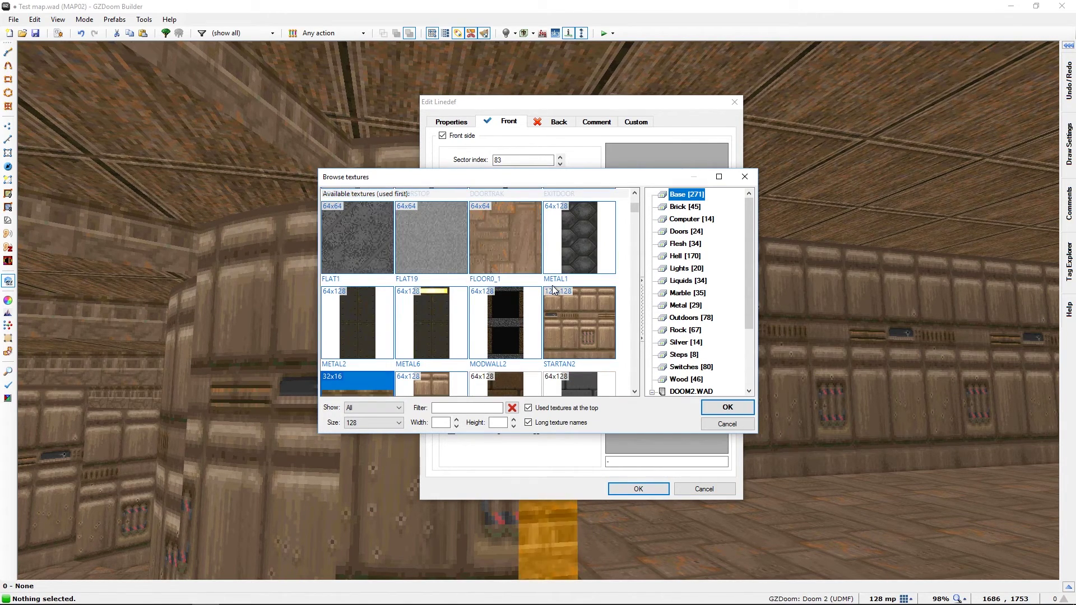
{"action": "left_click", "coordinate": [555, 291]}
{"action": "left_click", "coordinate": [726, 407]}
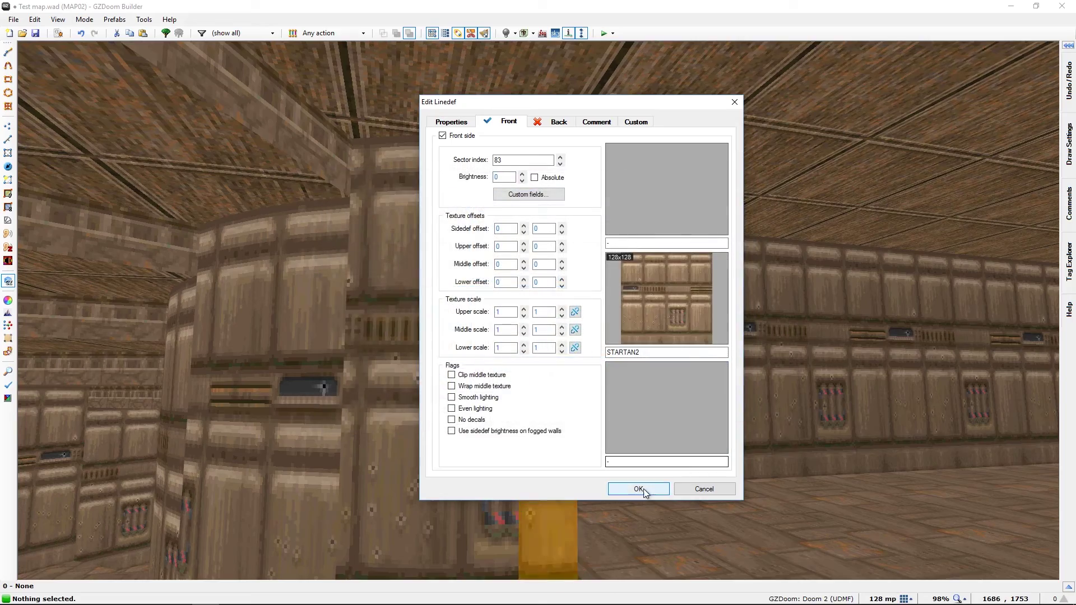
{"action": "left_click", "coordinate": [638, 489]}
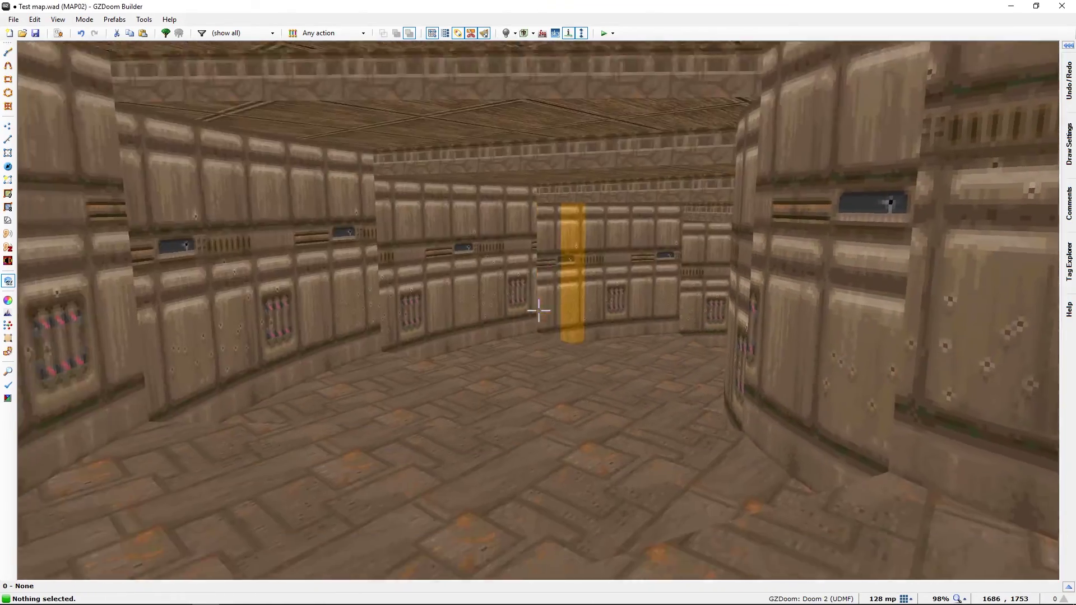
Adjust the stair sector at the inner wall near the lower room to ceiling height 160 and floor height 32
{"action": "key", "text": "e"}
{"action": "key", "text": "e"}
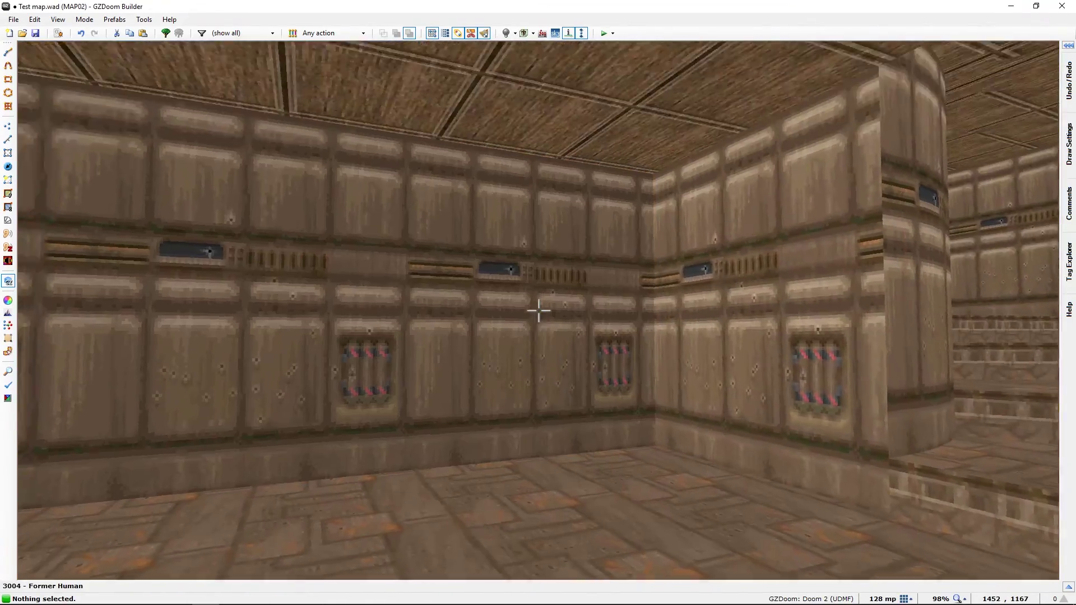
{"action": "key", "text": "f"}
{"action": "key", "text": "f"}
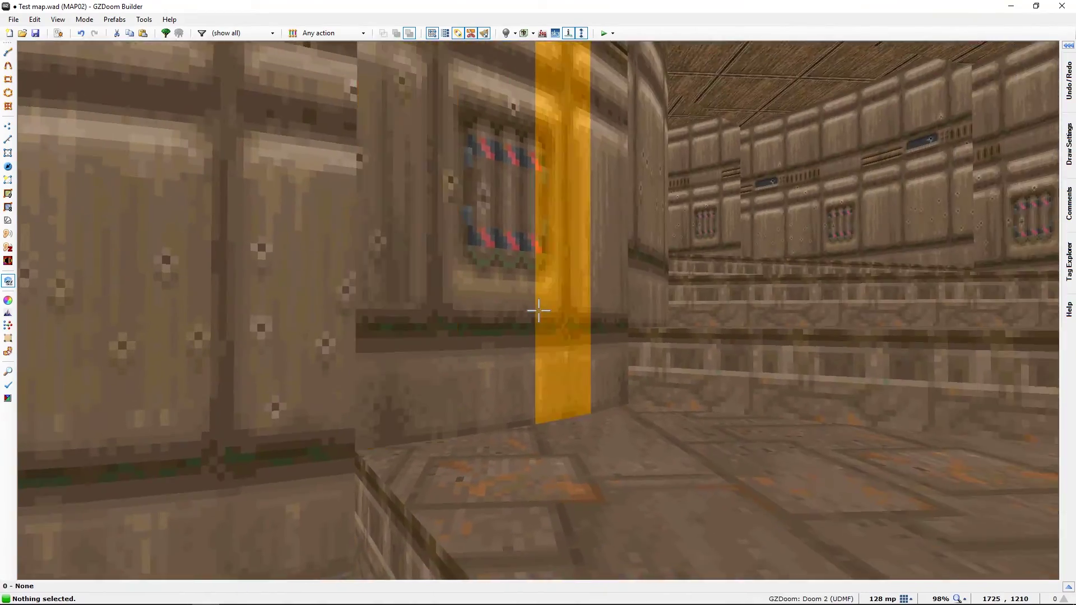
{"action": "key", "text": "e"}
{"action": "key", "text": "e"}
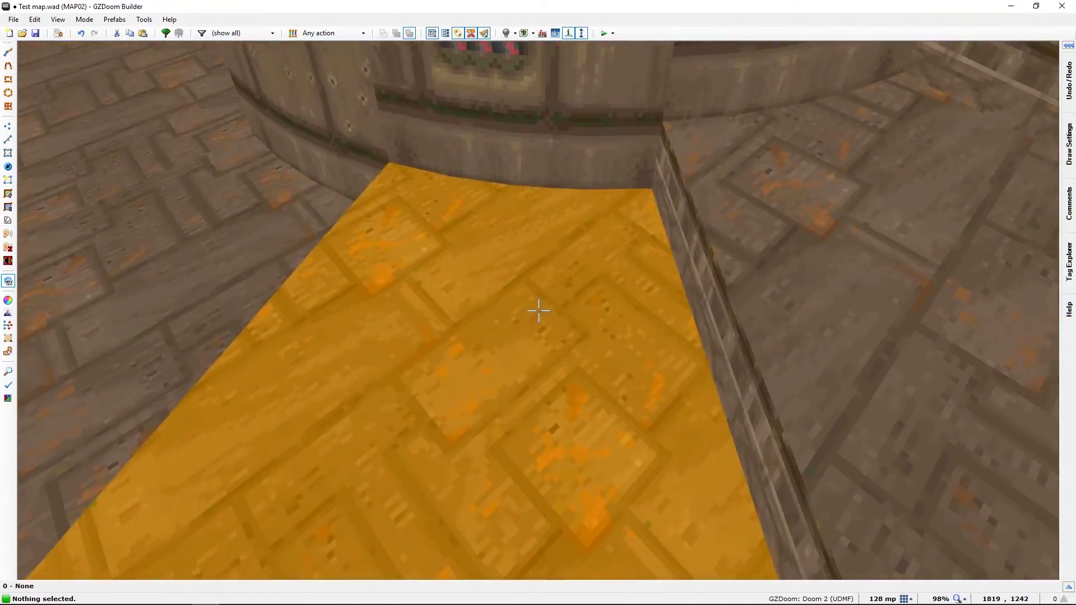
{"action": "key", "text": "f"}
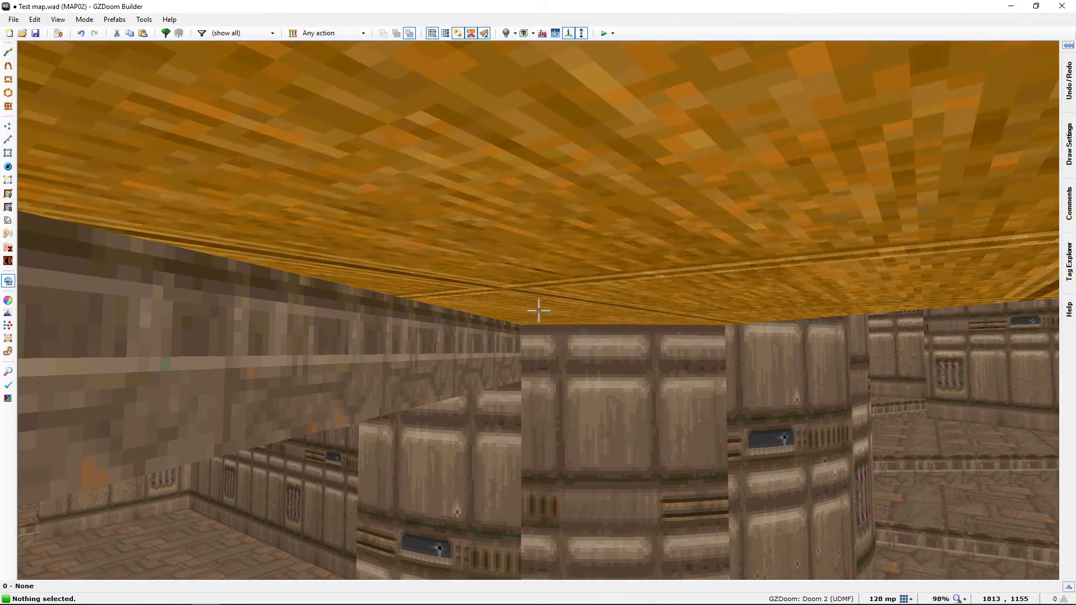
{"action": "scroll", "coordinate": [538, 311], "scroll_direction": "up", "scroll_amount": 3}
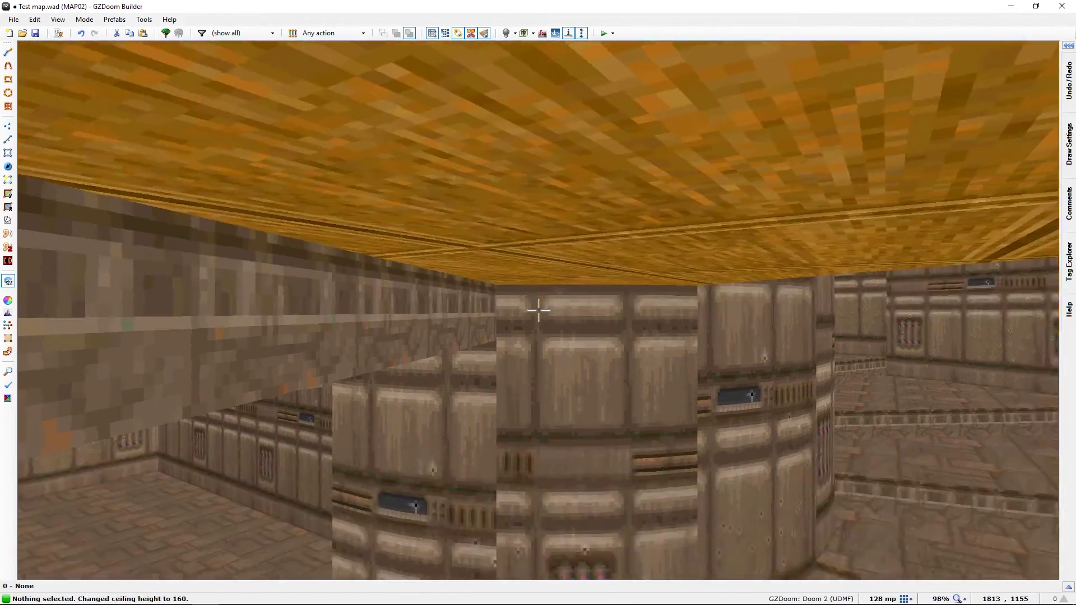
{"action": "scroll", "coordinate": [538, 310], "scroll_direction": "up", "scroll_amount": 3}
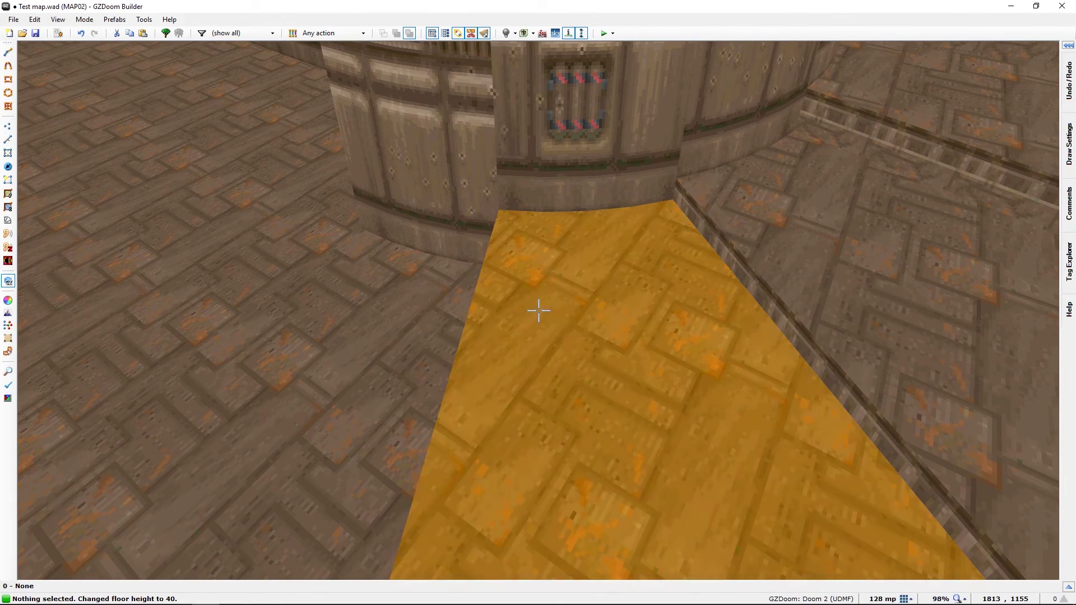
{"action": "scroll", "coordinate": [538, 311], "scroll_direction": "down", "scroll_amount": 1}
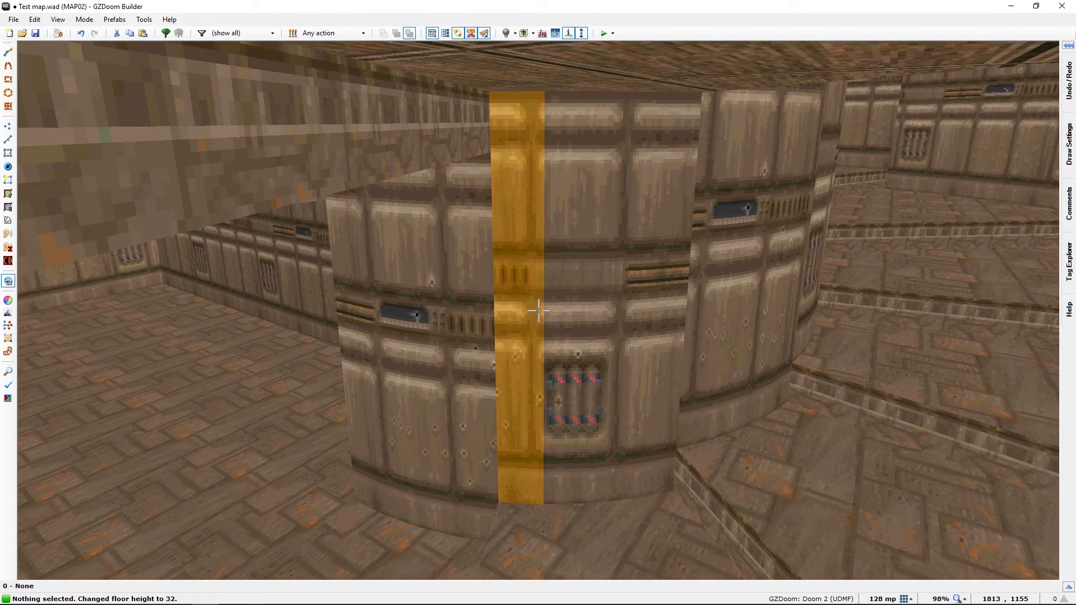
Check the front side texture offsets and the unpegged flags of the narrow inner wall line near the lower room
{"action": "right_click", "coordinate": [538, 310]}
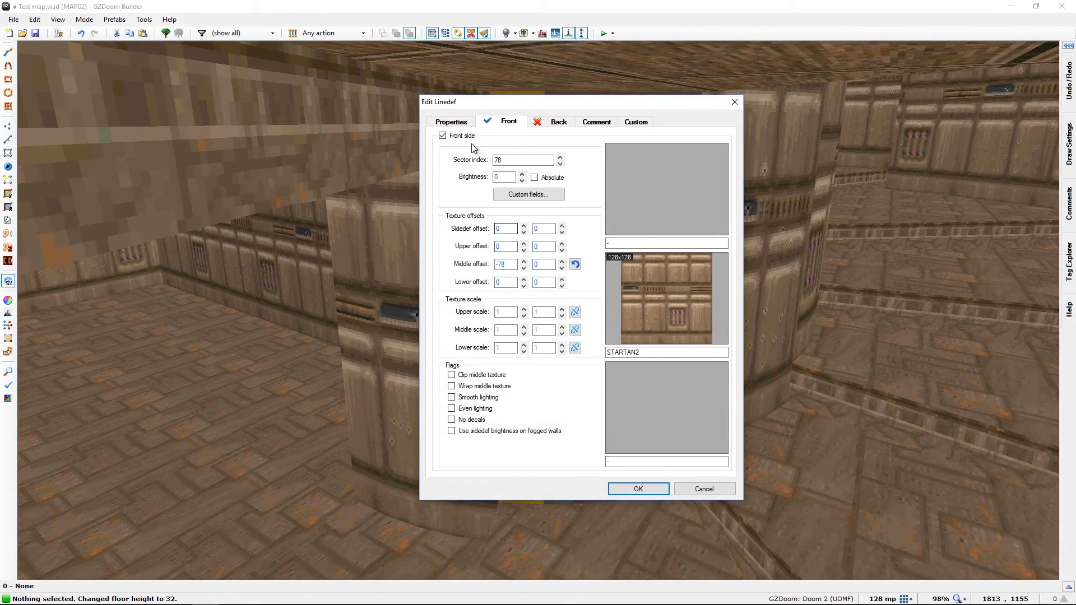
{"action": "left_click", "coordinate": [461, 123]}
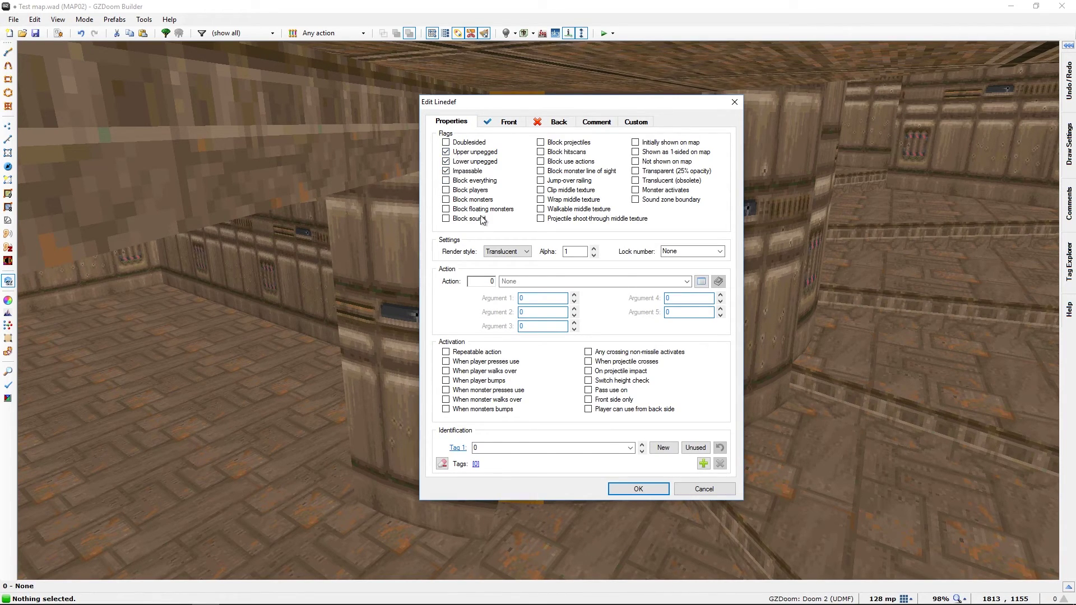
{"action": "left_click", "coordinate": [713, 493]}
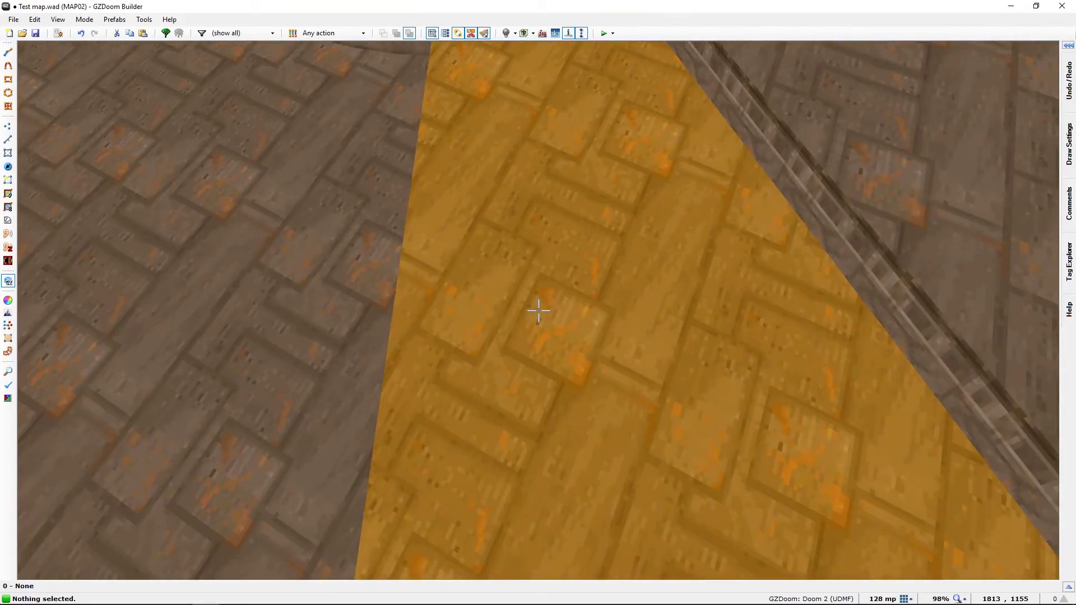
Nudge the texture offset of the narrow inner wall line beside the lower room and shift it back
{"action": "key", "text": "d"}
{"action": "key", "text": "s"}
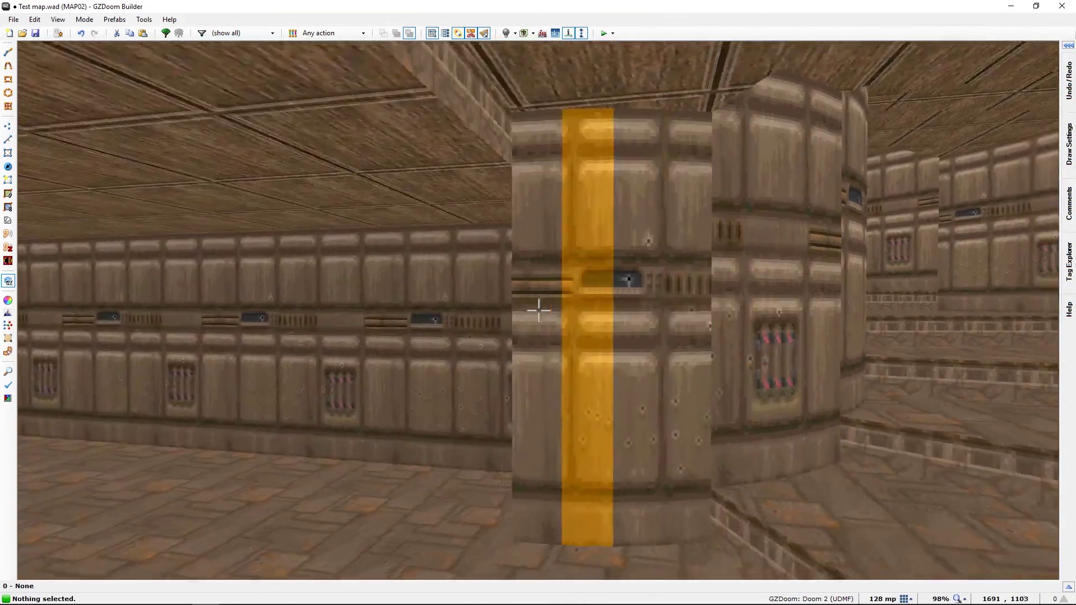
{"action": "key", "text": "f"}
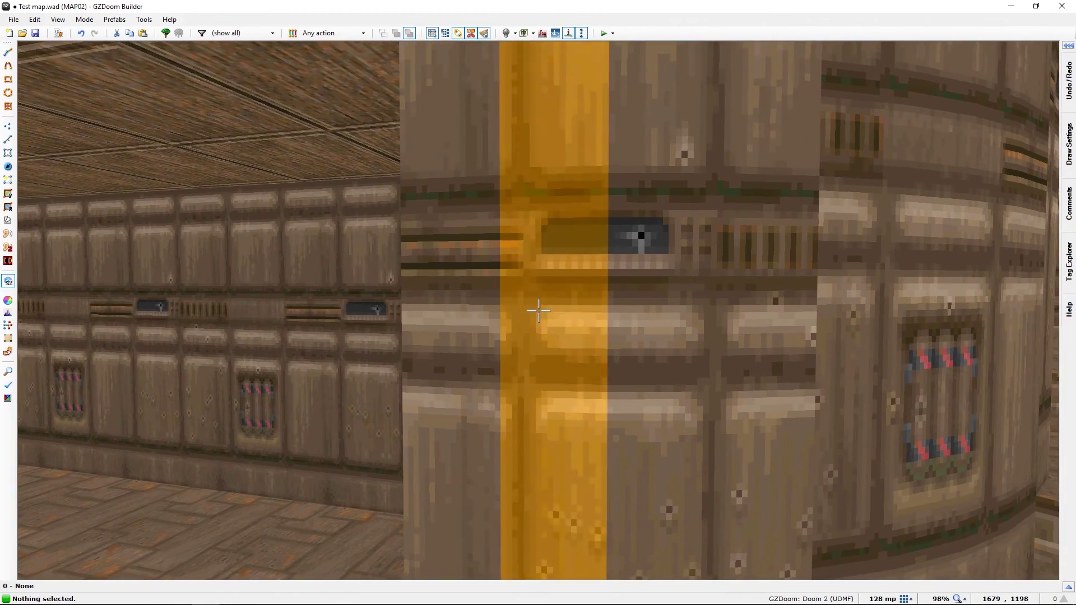
{"action": "key", "text": "Down"}
{"action": "key", "text": "Up"}
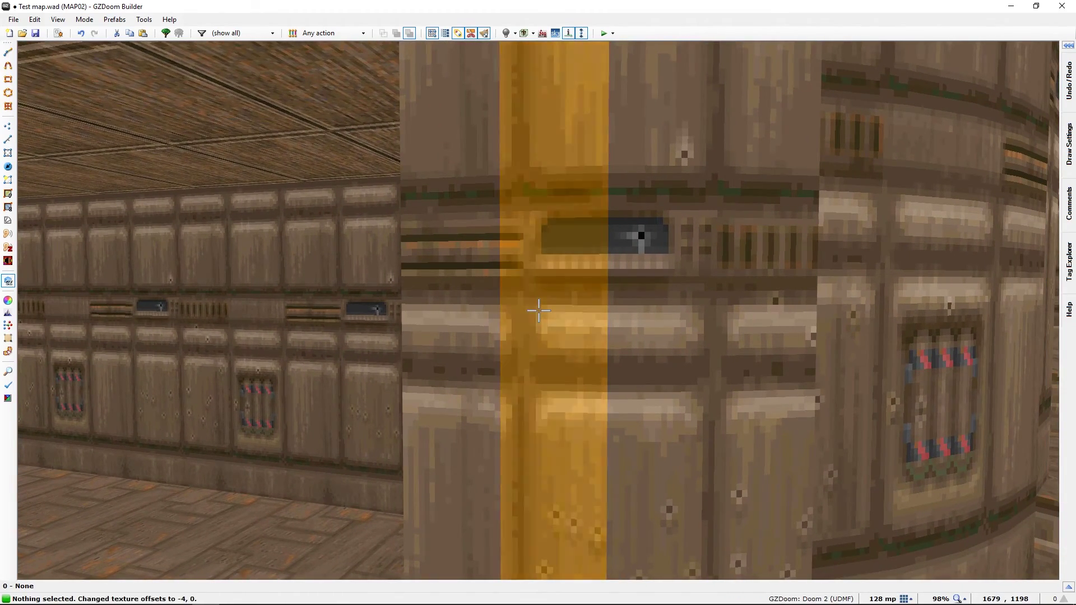
{"action": "key", "text": "s"}
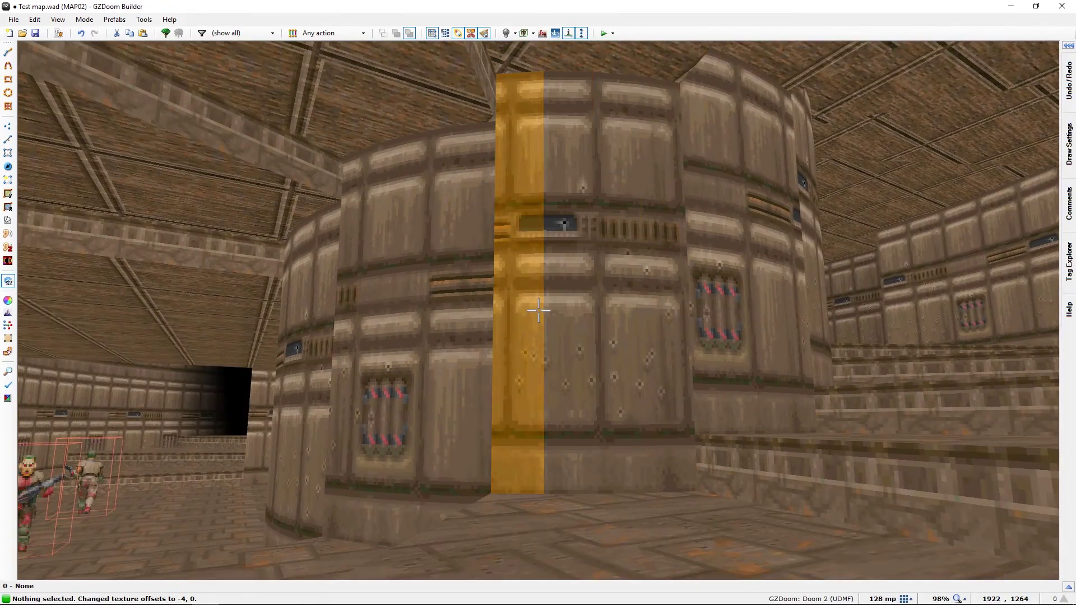
{"action": "key", "text": "w"}
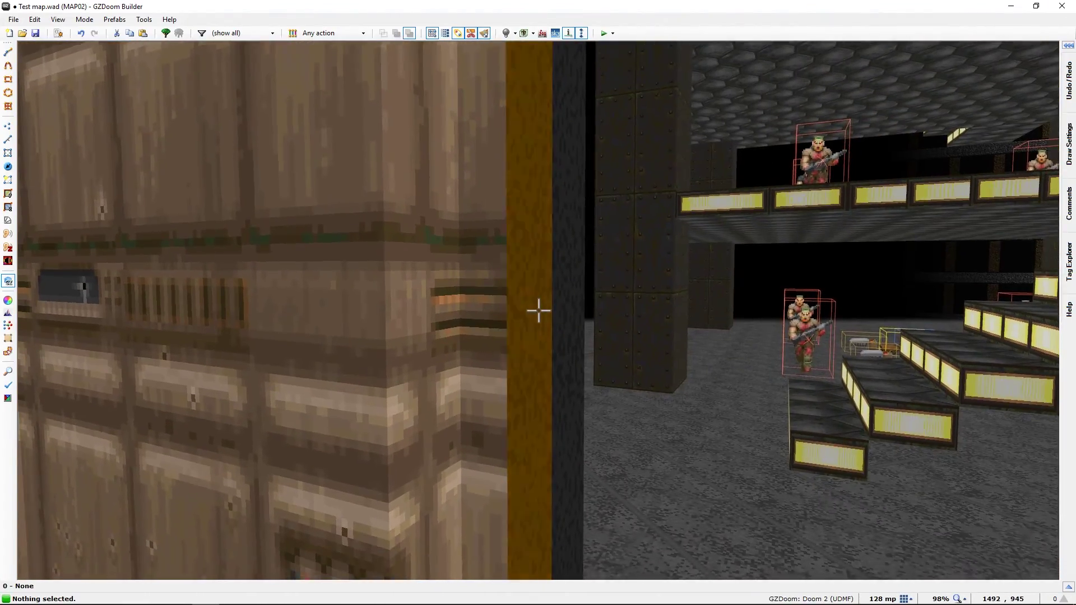
Copy the CEIL5_1 texture from the window surround and paste it onto the narrow wall strip at the window's other end
{"action": "key", "text": "d"}
{"action": "key", "text": "w"}
{"action": "key", "text": "s"}
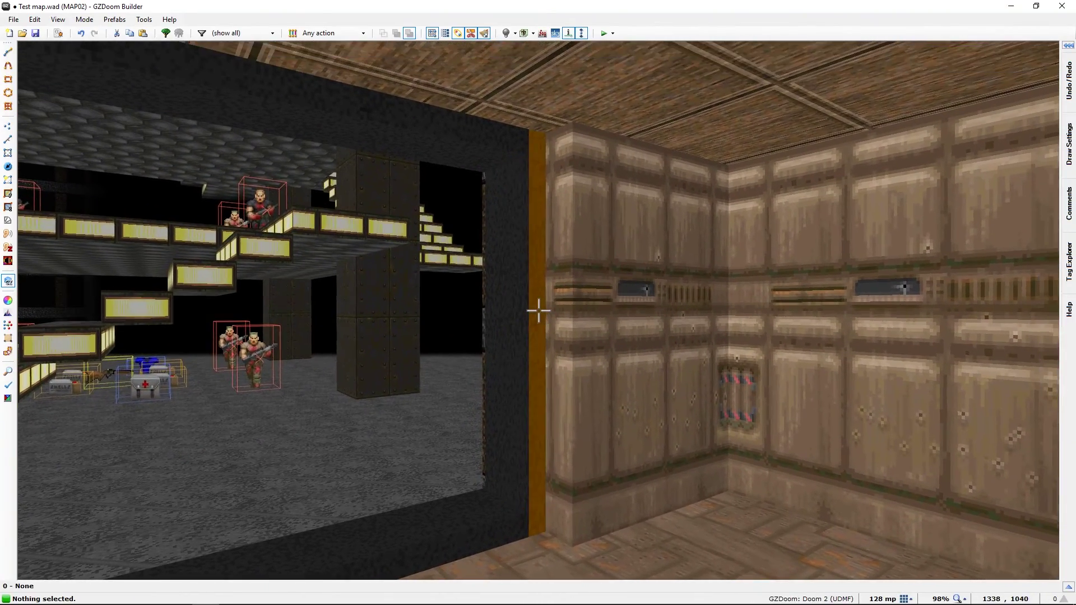
{"action": "key", "text": "ctrl+c"}
{"action": "key", "text": "w"}
{"action": "key", "text": "ctrl+v"}
{"action": "key", "text": "s"}
{"action": "key", "text": "s"}
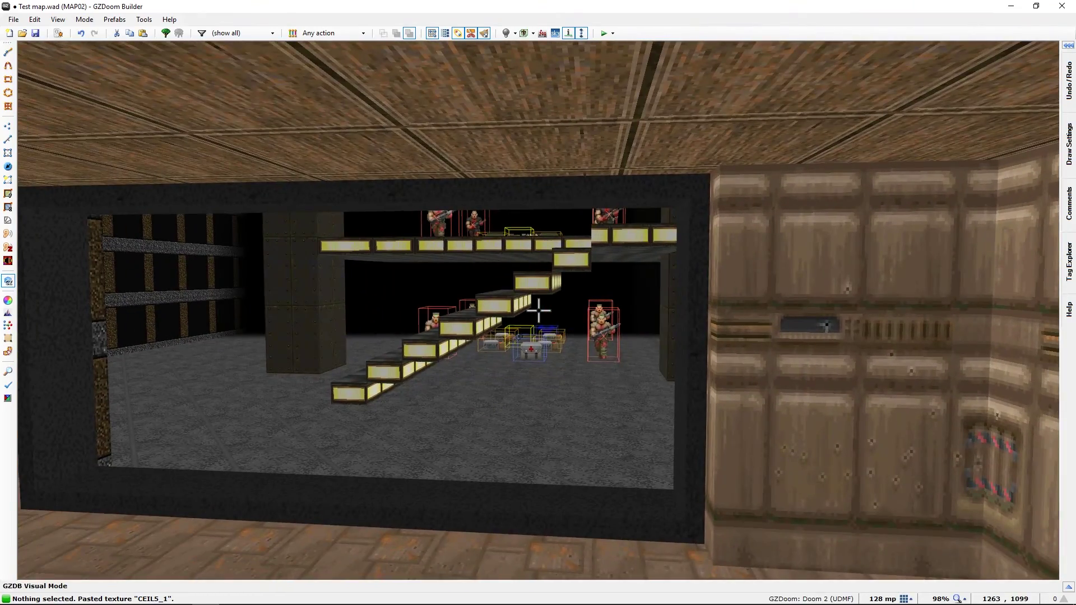
Start the Stair Sector Builder on the east edges of the two detached rectangular sectors, with 7 sectors
{"action": "key", "text": "q"}
{"action": "middle_click_drag", "start_coordinate": [539, 310], "coordinate": [547, 409]}
{"action": "scroll", "coordinate": [541, 476], "scroll_direction": "down", "scroll_amount": 2}
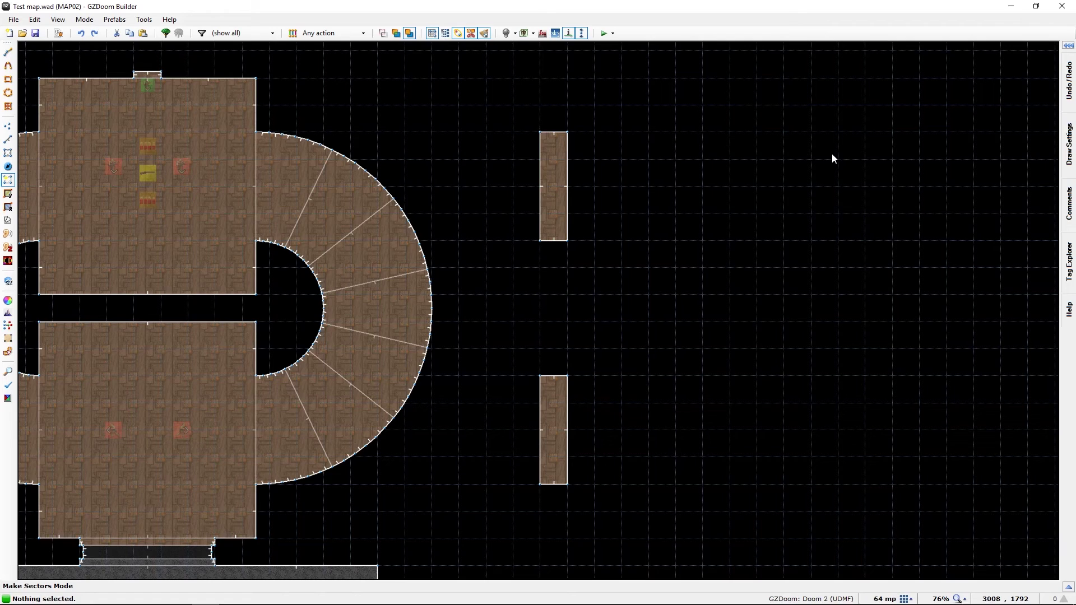
{"action": "key", "text": "l"}
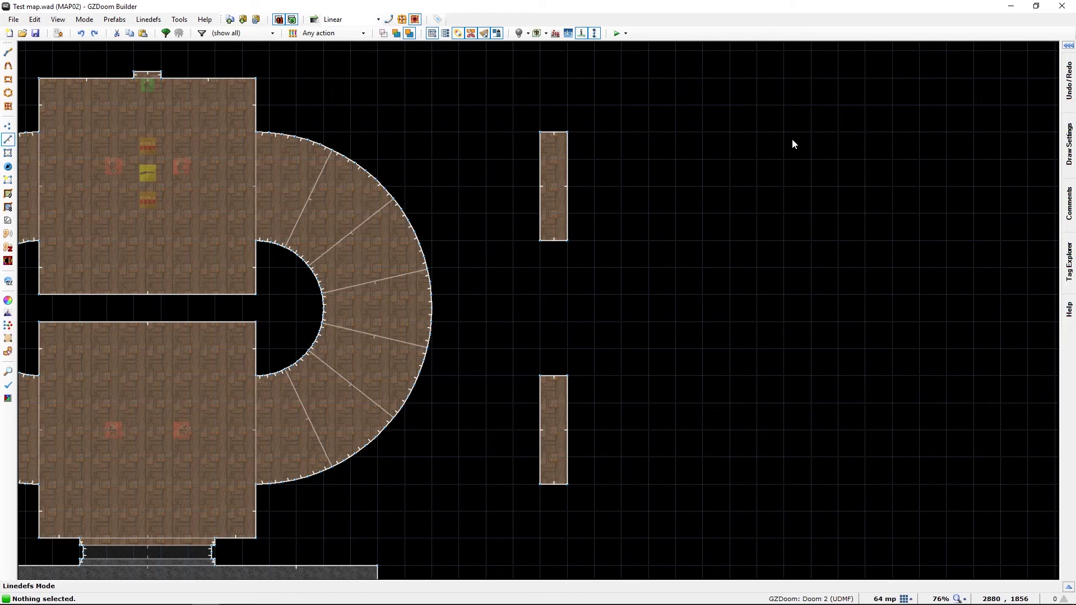
{"action": "left_click", "coordinate": [573, 186]}
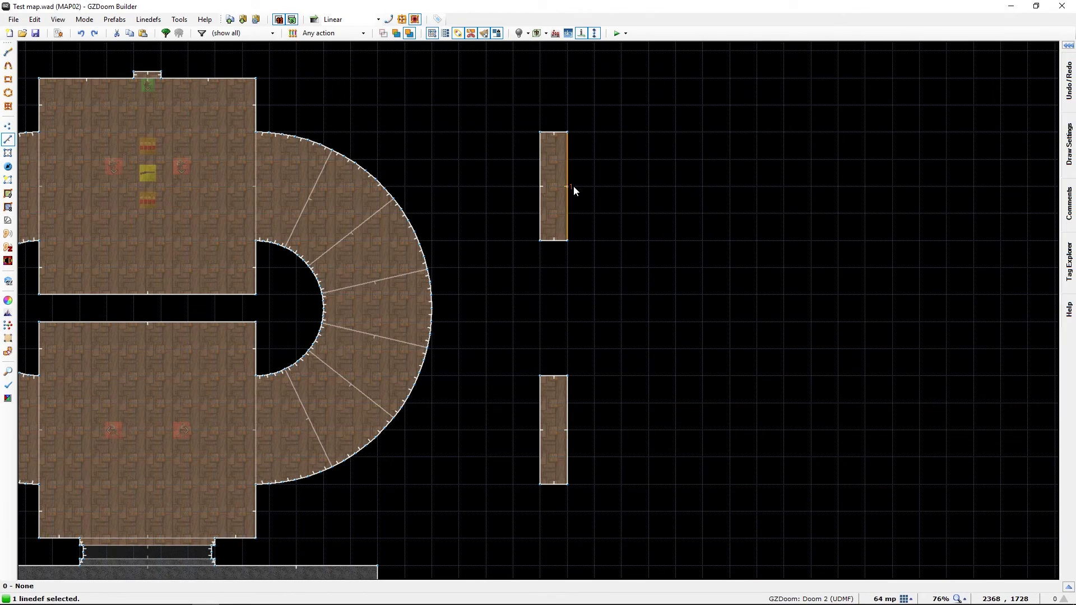
{"action": "left_click", "coordinate": [566, 426]}
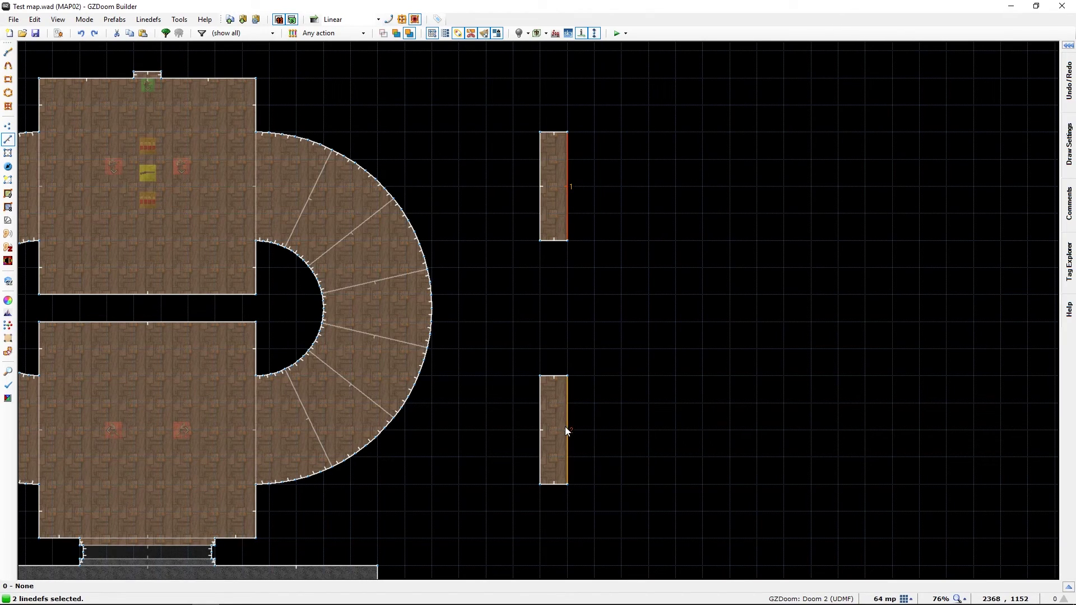
{"action": "right_click", "coordinate": [567, 167]}
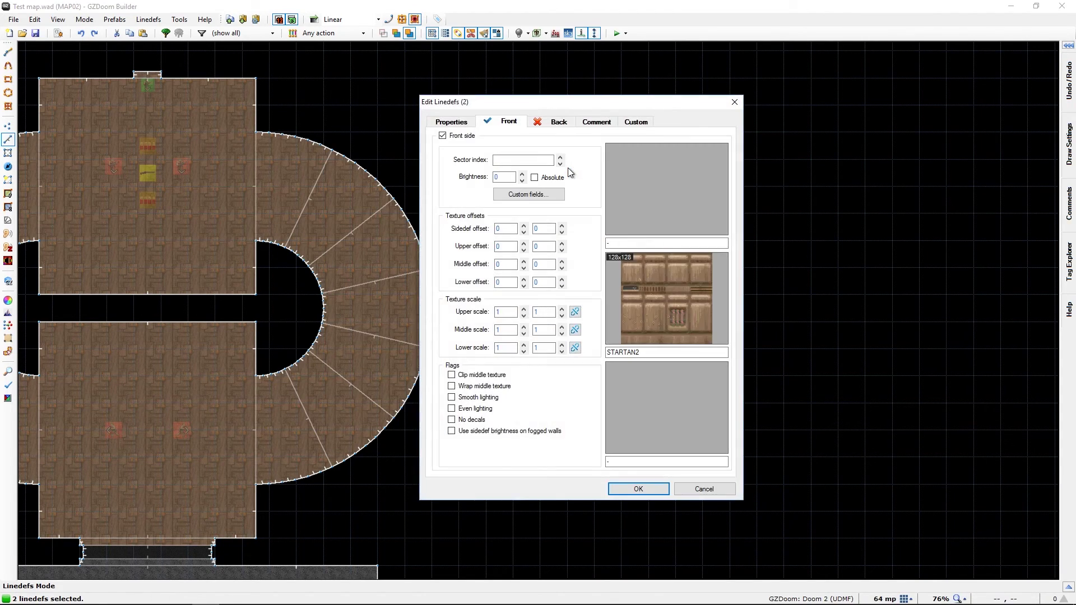
{"action": "key", "text": "Escape"}
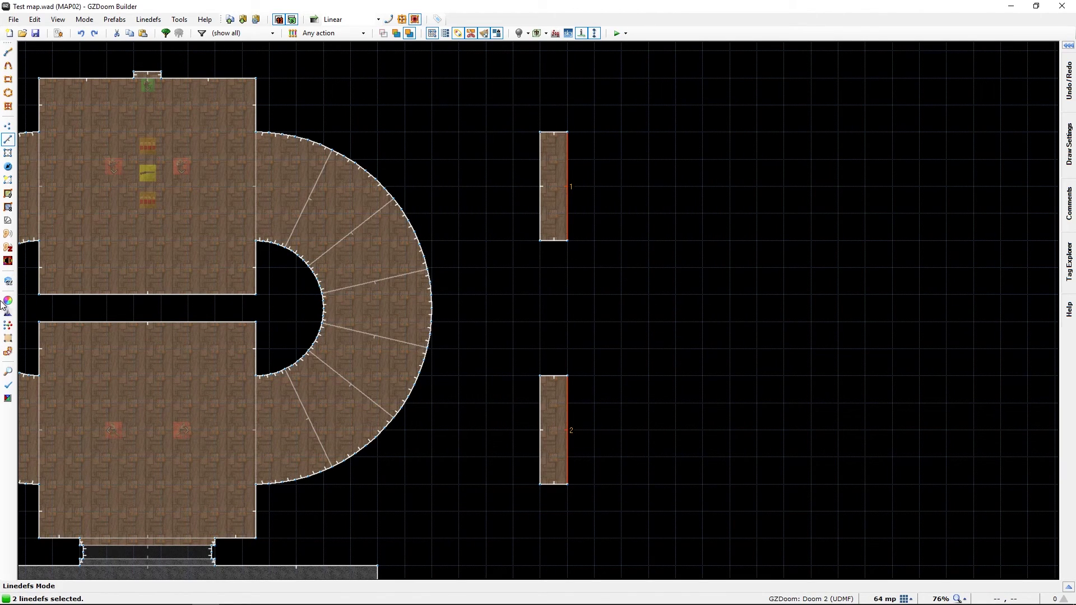
{"action": "left_click", "coordinate": [9, 235]}
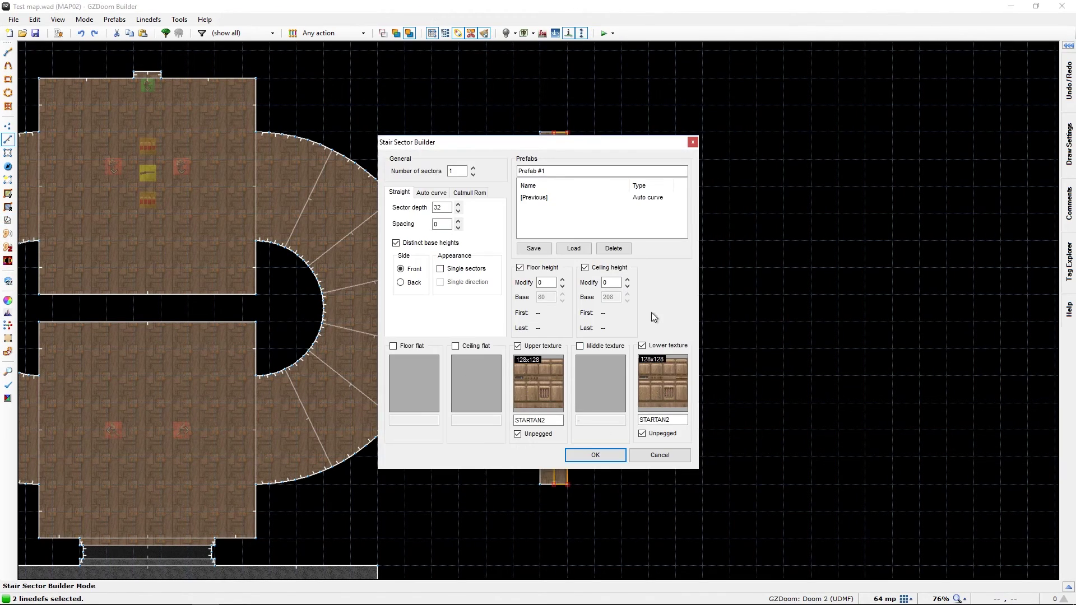
{"action": "left_click_drag", "start_coordinate": [509, 141], "coordinate": [287, 169]}
{"action": "double_click", "coordinate": [234, 201]}
{"action": "type", "text": "7"}
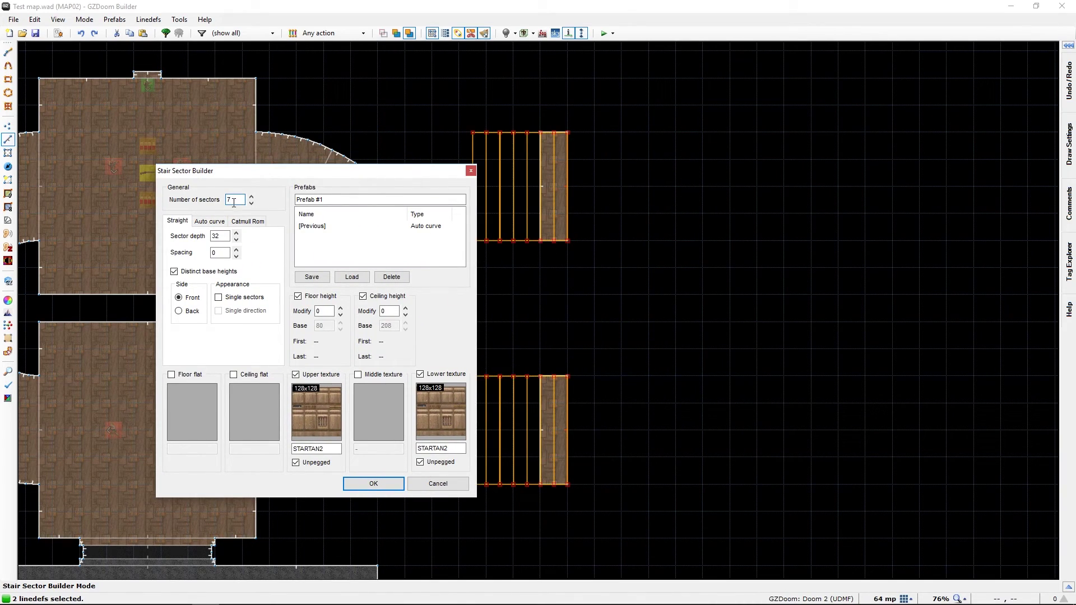
Make the stair shape an auto curve with Source direction flipping
{"action": "left_click", "coordinate": [178, 312]}
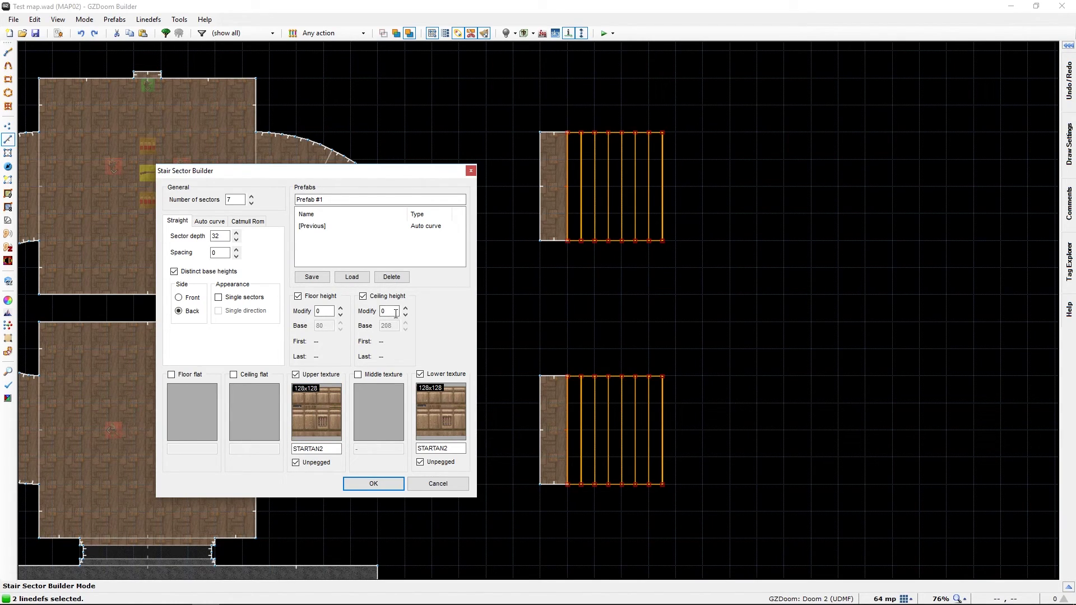
{"action": "left_click", "coordinate": [210, 222]}
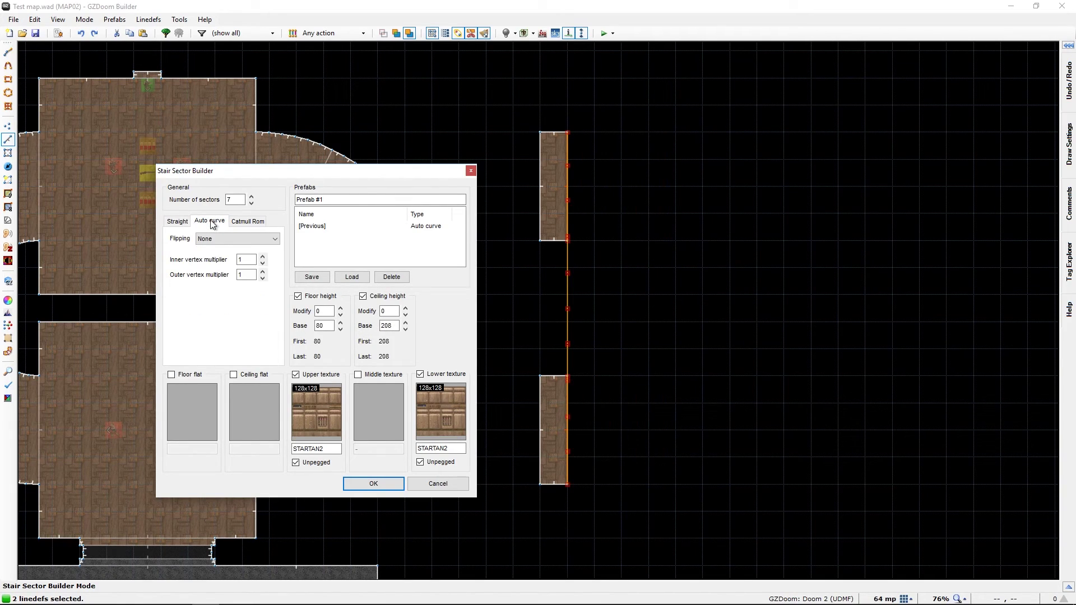
{"action": "left_click", "coordinate": [227, 238]}
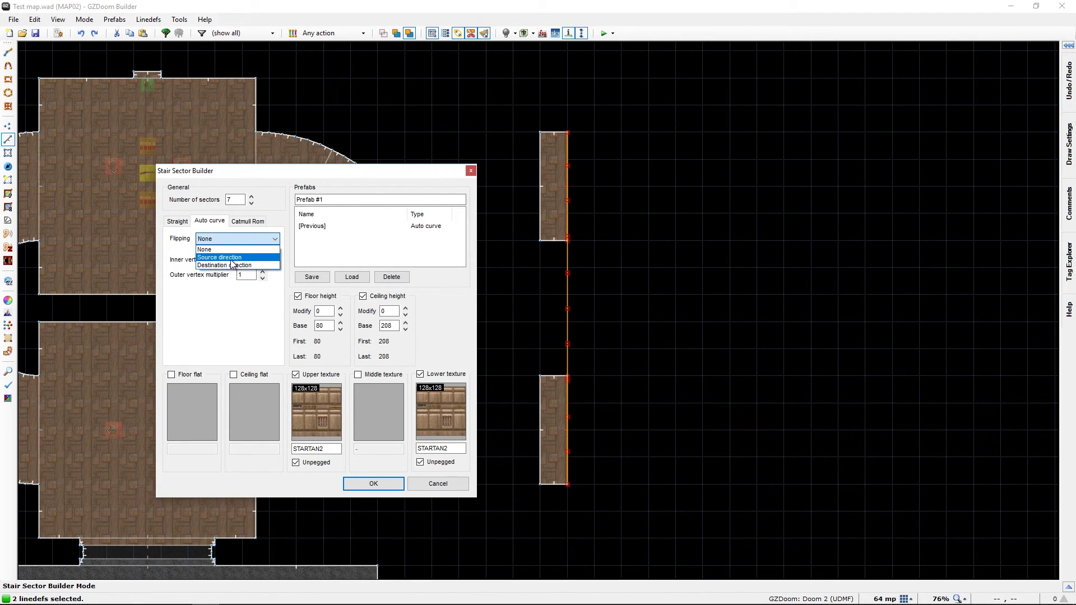
{"action": "left_click", "coordinate": [232, 258]}
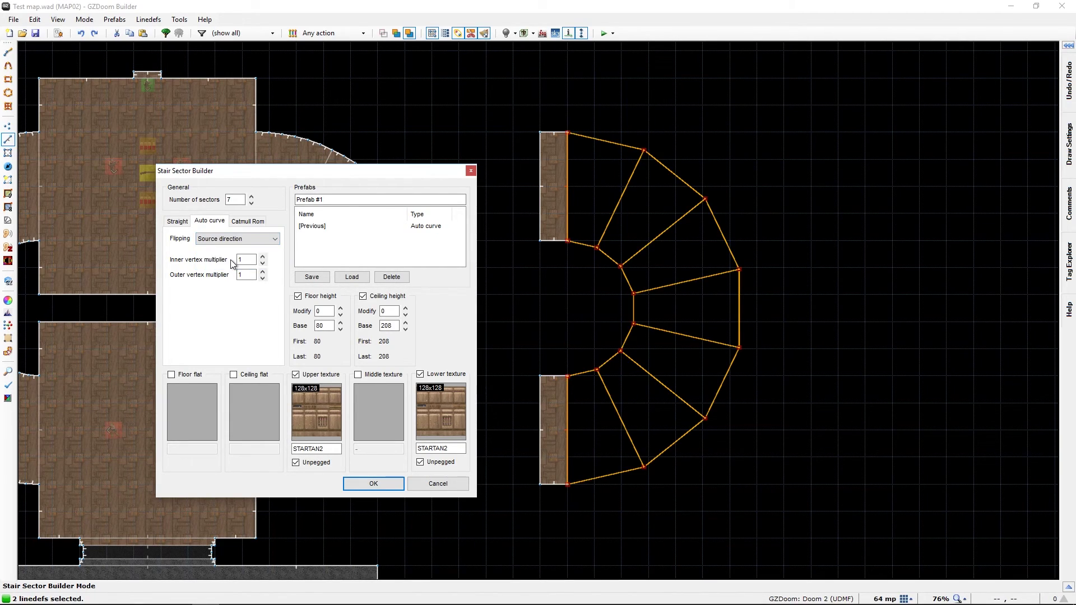
Build the curved stair sectors with an inner vertex multiplier of 4 and an outer vertex multiplier of 6, then clear the selection
{"action": "left_click", "coordinate": [263, 257]}
{"action": "left_click", "coordinate": [263, 256]}
{"action": "left_click", "coordinate": [263, 256]}
{"action": "left_click", "coordinate": [263, 257]}
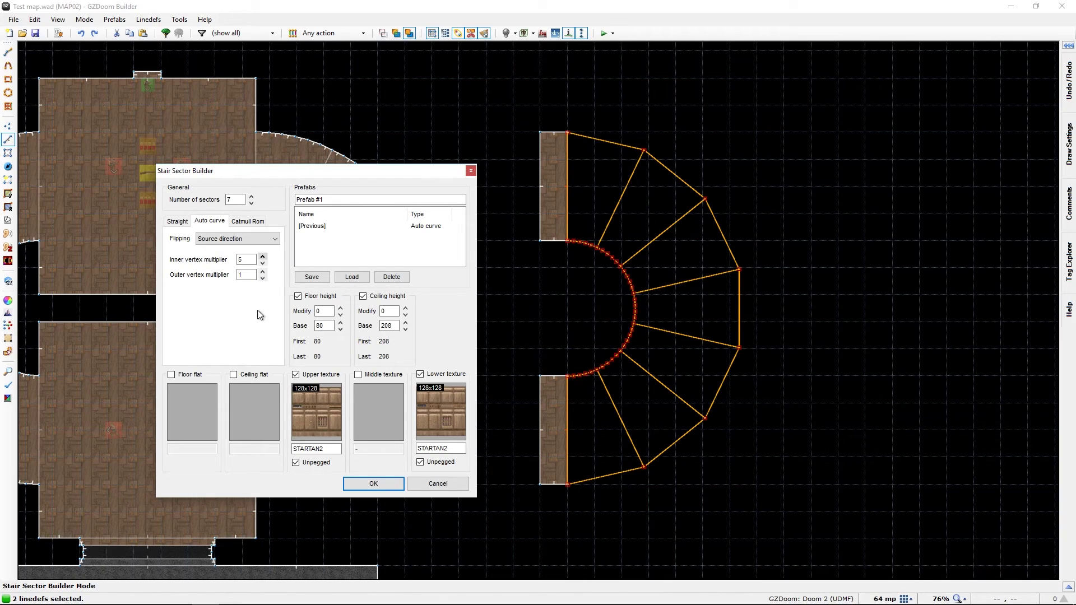
{"action": "left_click", "coordinate": [263, 263]}
{"action": "left_click", "coordinate": [263, 273]}
{"action": "left_click", "coordinate": [262, 272]}
{"action": "left_click", "coordinate": [263, 272]}
{"action": "left_click", "coordinate": [263, 272]}
{"action": "left_click", "coordinate": [263, 273]}
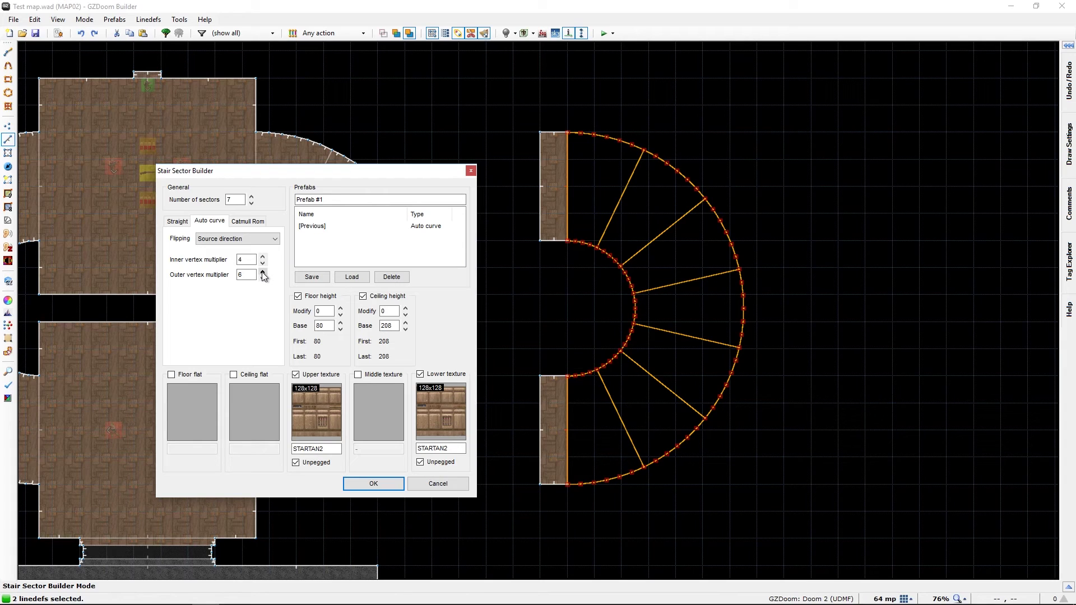
{"action": "left_click", "coordinate": [373, 484]}
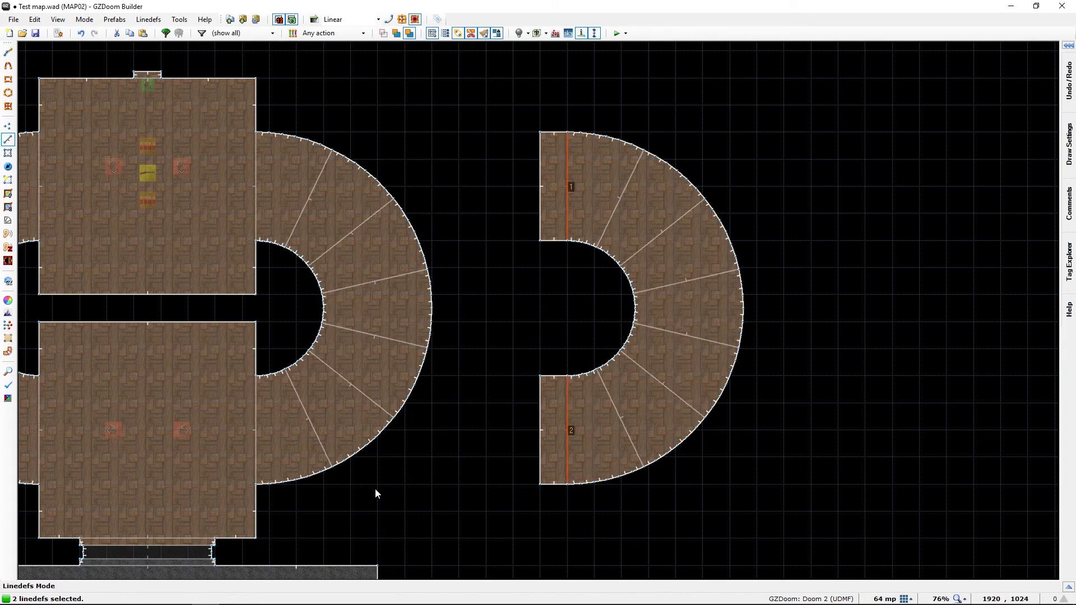
{"action": "left_click", "coordinate": [492, 489]}
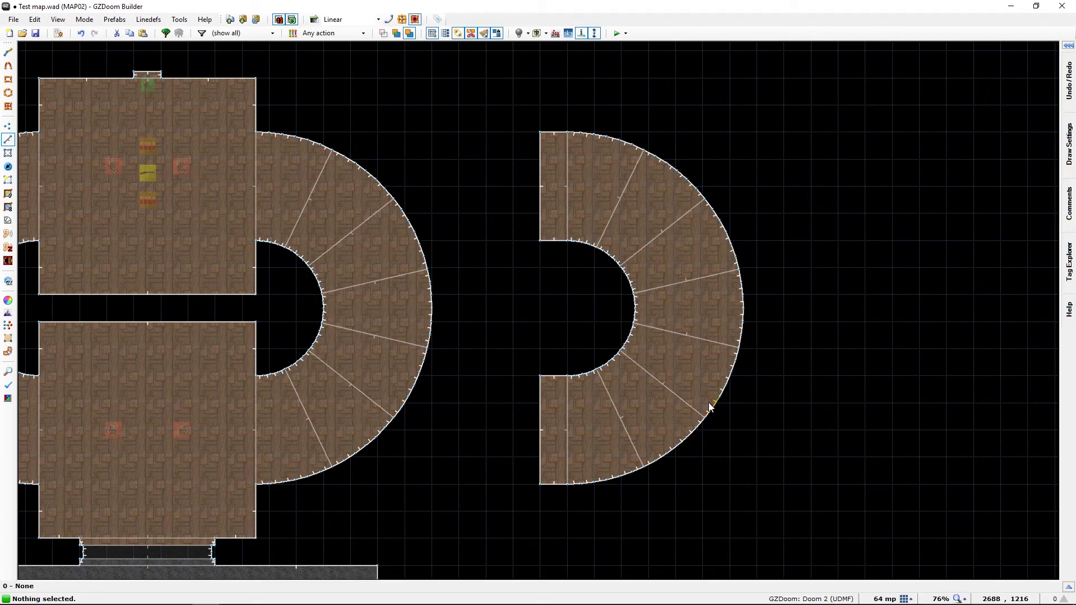
Auto-align the wall textures horizontally around the new detached curved staircase in the 3D view
{"action": "key", "text": "q"}
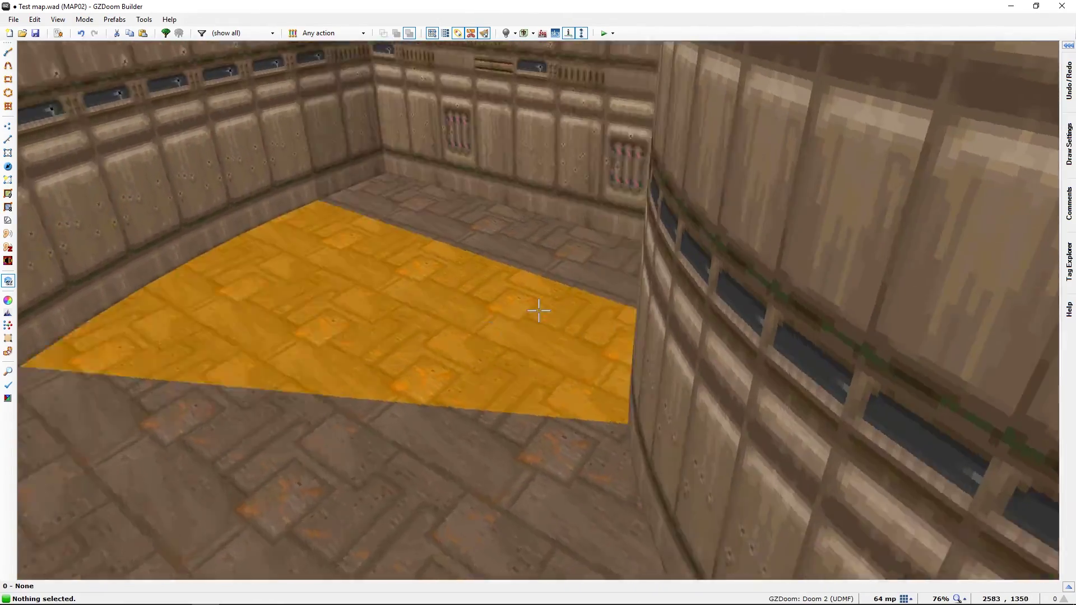
{"action": "key", "text": "e"}
{"action": "key", "text": "d"}
{"action": "key", "text": "f"}
{"action": "key", "text": "f"}
{"action": "key", "text": "d"}
{"action": "key", "text": "e"}
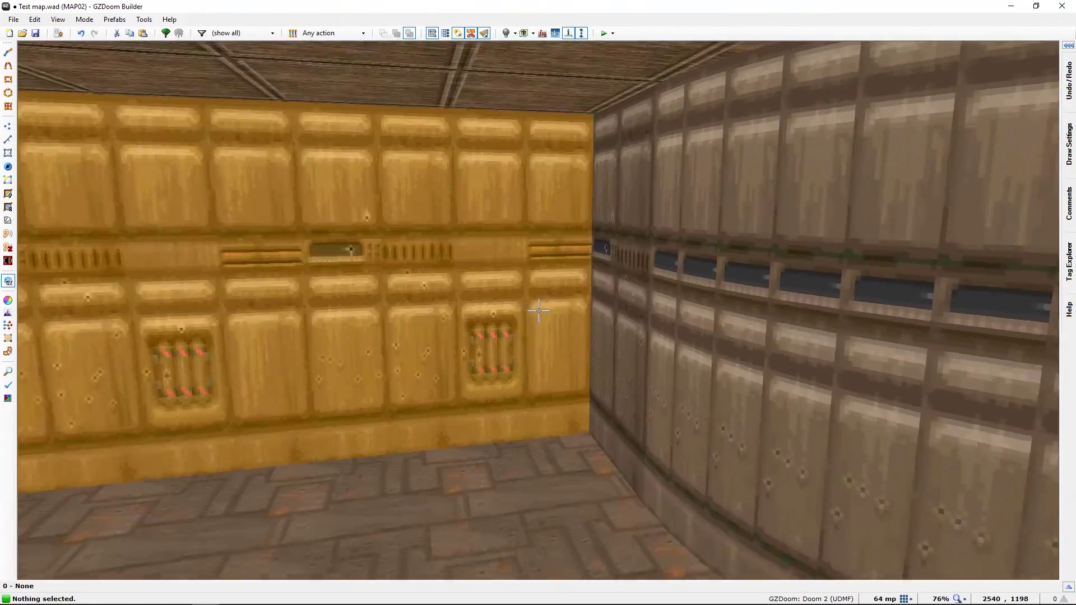
{"action": "key", "text": "x"}
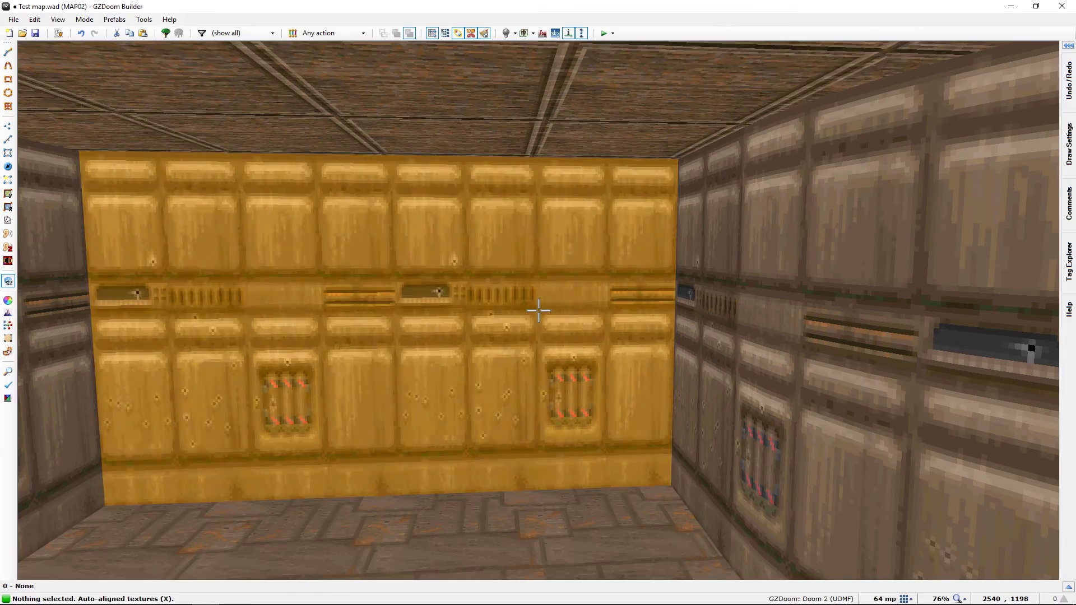
{"action": "key", "text": "f"}
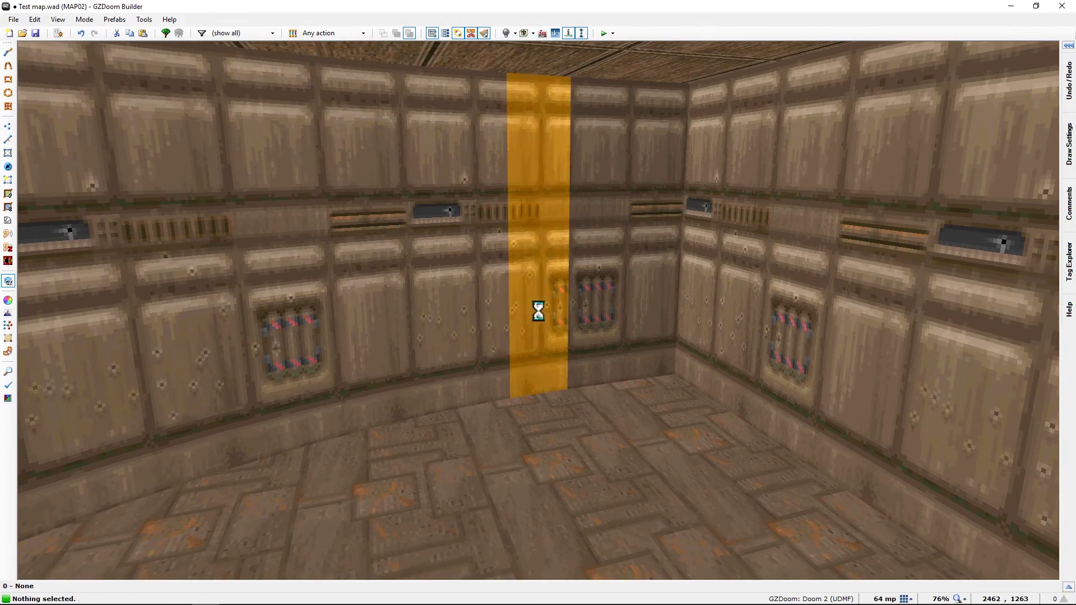
{"action": "key", "text": "a"}
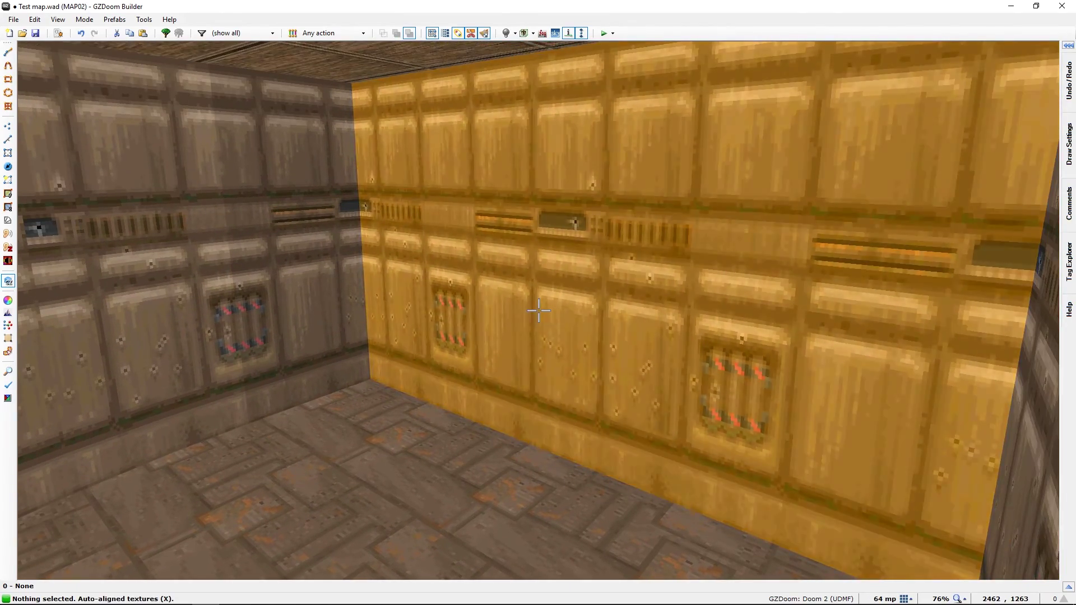
Delete all eight dividing linedefs inside the detached curved staircase, leaving only its outer outline
{"action": "key", "text": "q"}
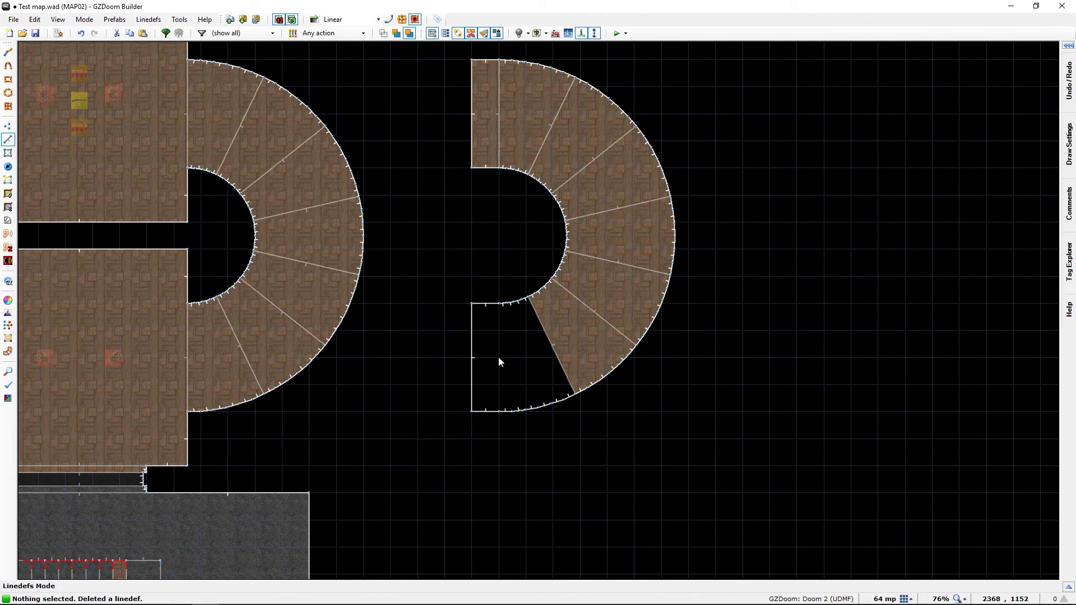
{"action": "key", "text": "ctrl+z"}
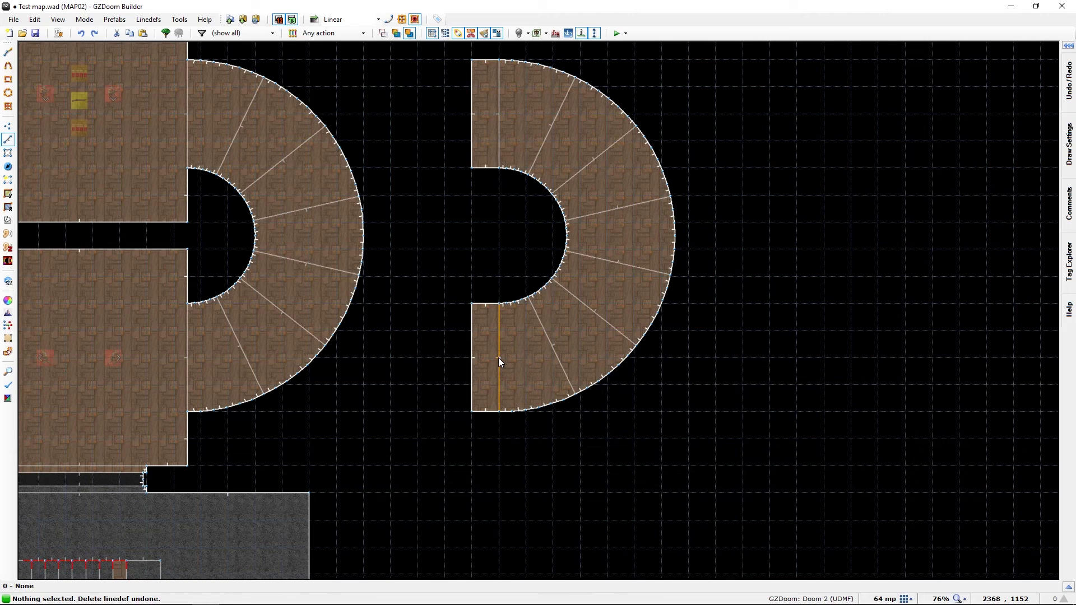
{"action": "key", "text": "Delete"}
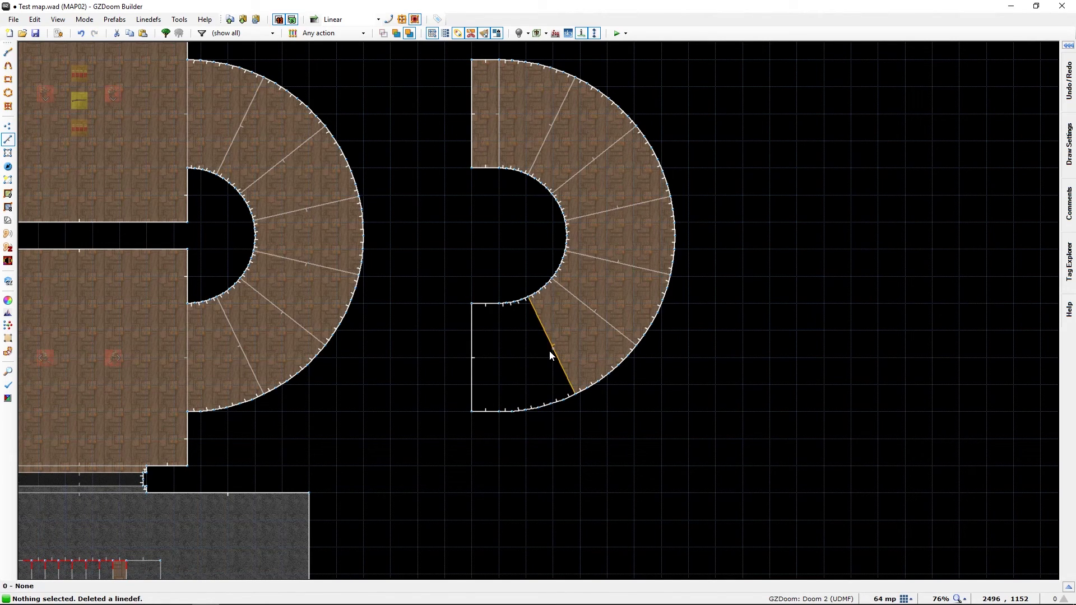
{"action": "key", "text": "Delete"}
{"action": "key", "text": "Delete"}
{"action": "key", "text": "Delete"}
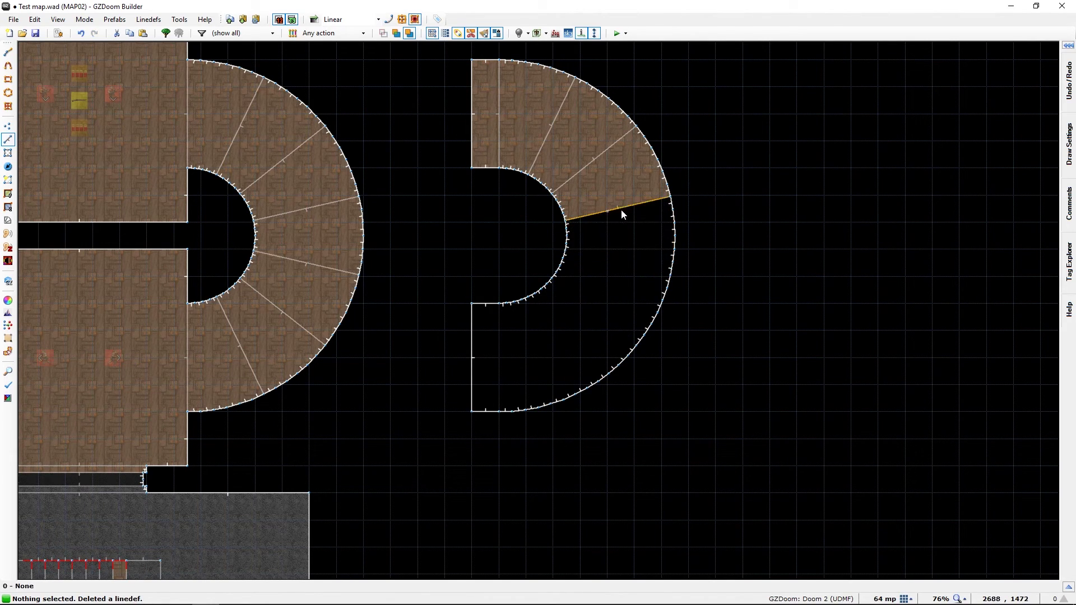
{"action": "key", "text": "Delete"}
{"action": "key", "text": "Delete"}
{"action": "key", "text": "Delete"}
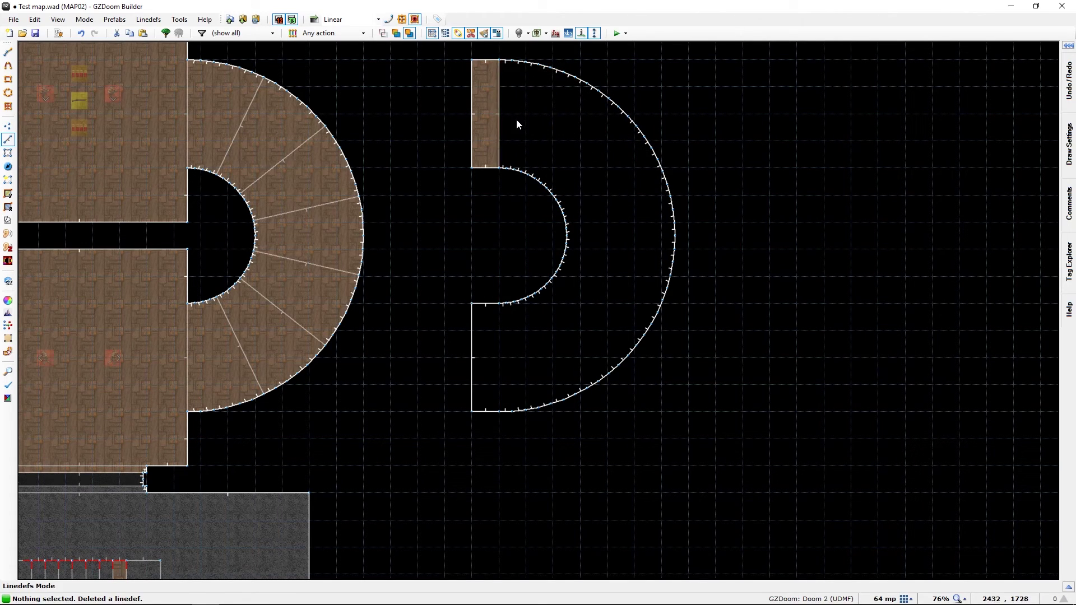
{"action": "key", "text": "Delete"}
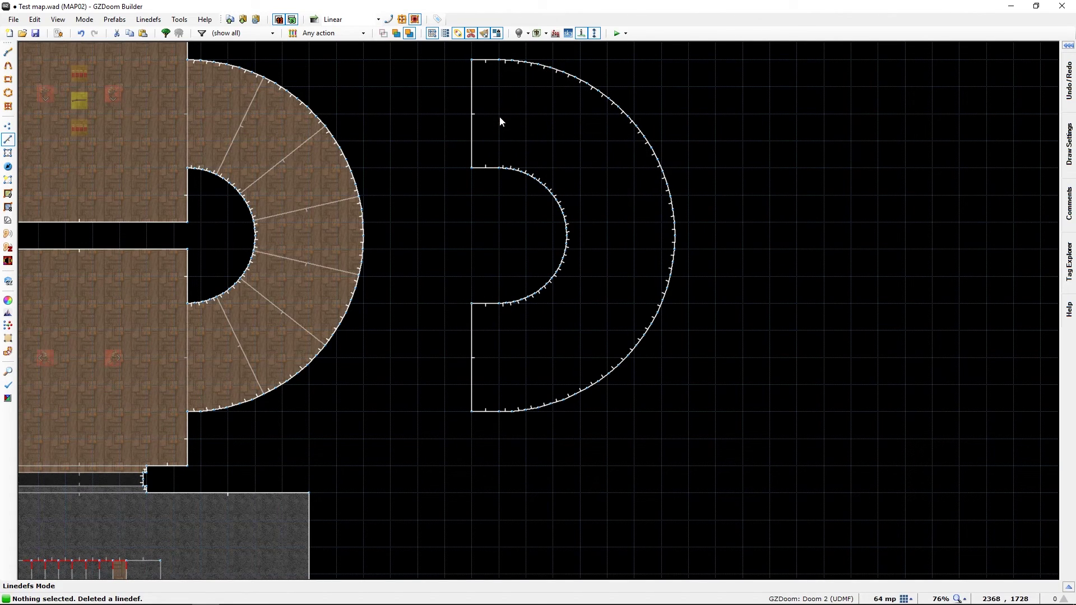
Make the detached curve's outline into one single sector and inspect it in the 3D view
{"action": "key", "text": "m"}
{"action": "left_click", "coordinate": [600, 172]}
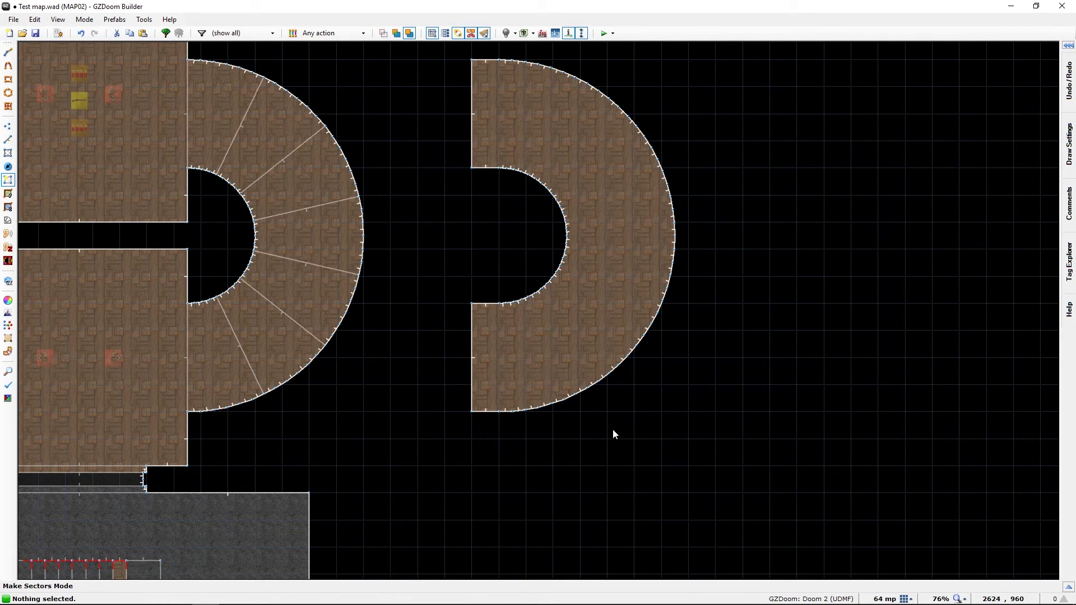
{"action": "key", "text": "w"}
{"action": "key", "text": "s"}
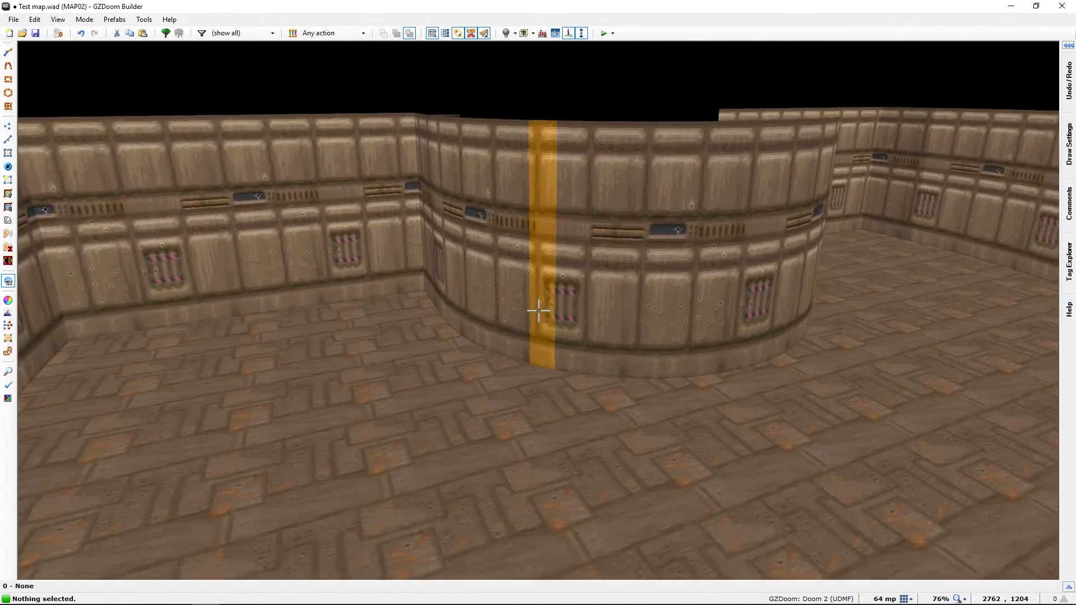
{"action": "key", "text": "w"}
{"action": "key", "text": "w"}
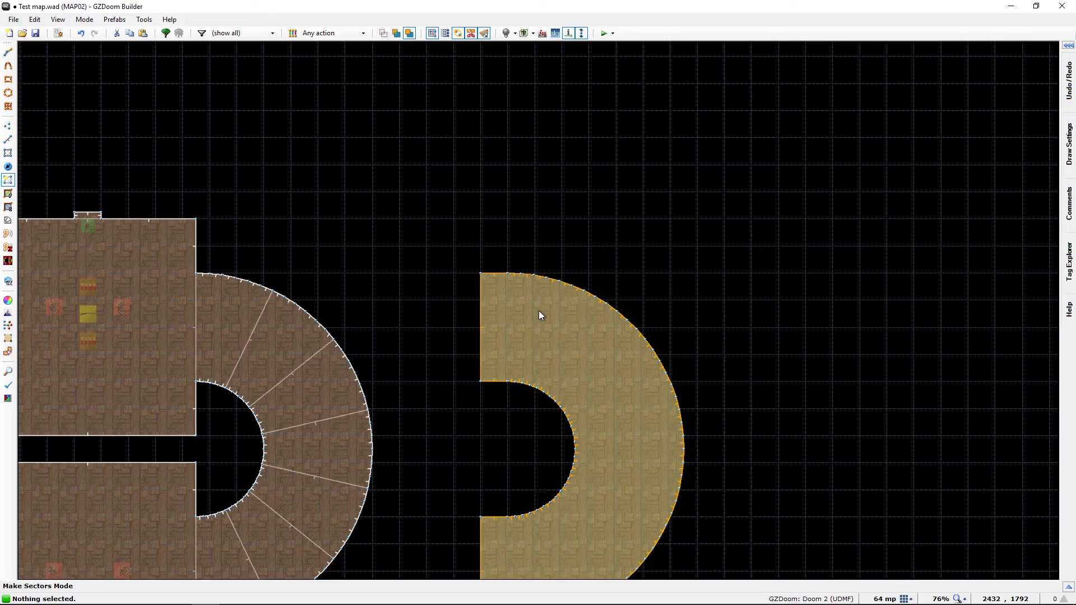
Try moving the upper west end edge of the detached curve about 128 units west, and undo the move
{"action": "scroll", "coordinate": [510, 331], "scroll_direction": "up", "scroll_amount": 4}
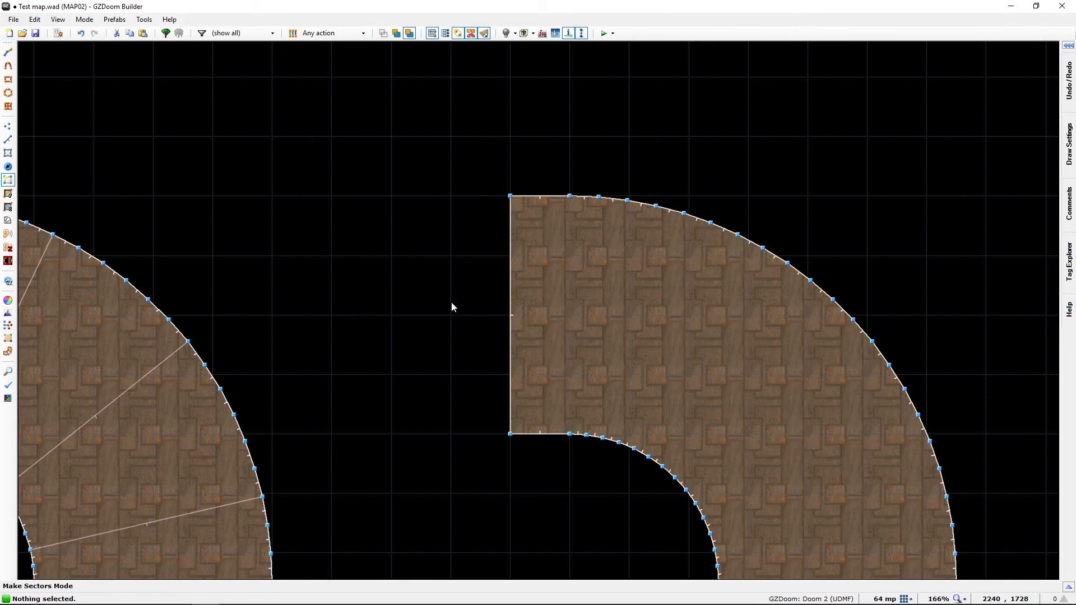
{"action": "key", "text": "l"}
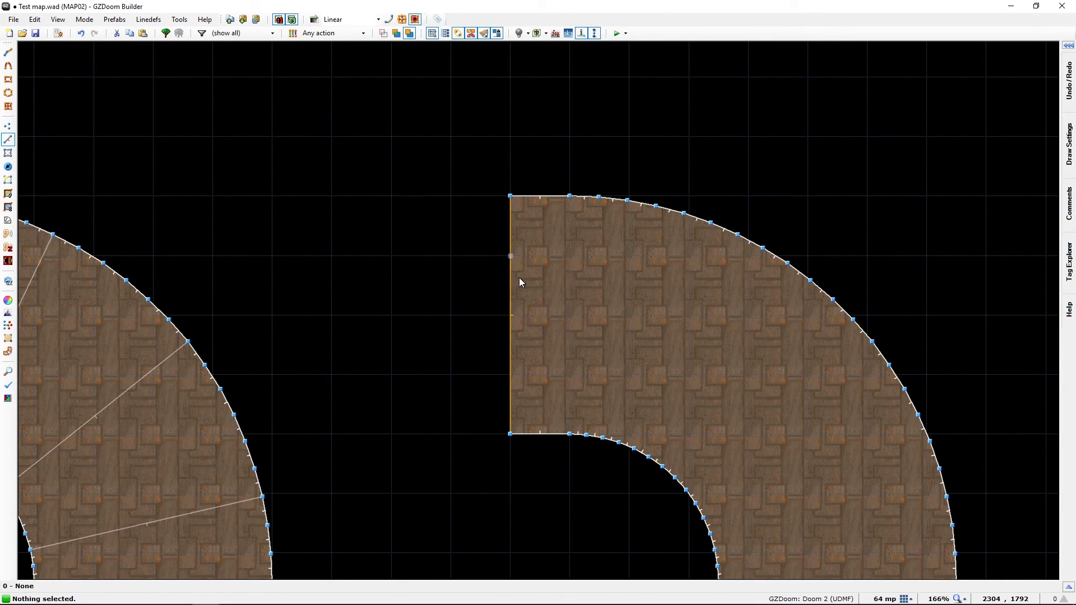
{"action": "left_click_drag", "start_coordinate": [519, 278], "coordinate": [391, 278]}
{"action": "middle_click_drag", "start_coordinate": [544, 475], "coordinate": [624, 49]}
{"action": "scroll", "coordinate": [627, 223], "scroll_direction": "down", "scroll_amount": 2}
{"action": "middle_click_drag", "start_coordinate": [601, 185], "coordinate": [663, 251]}
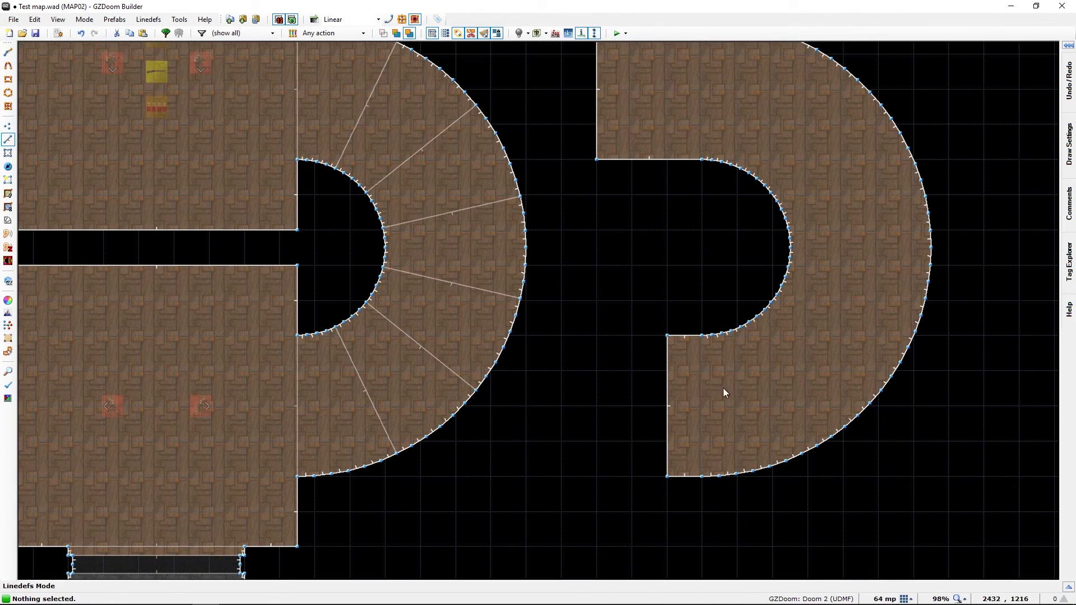
{"action": "key", "text": "ctrl+z"}
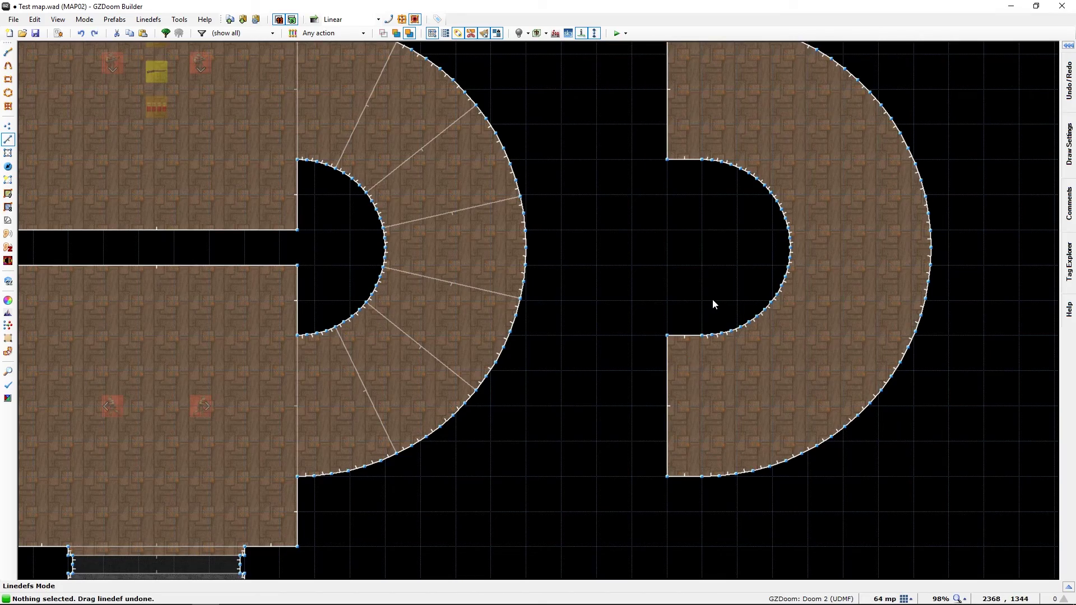
{"action": "scroll", "coordinate": [712, 284], "scroll_direction": "down", "scroll_amount": 3}
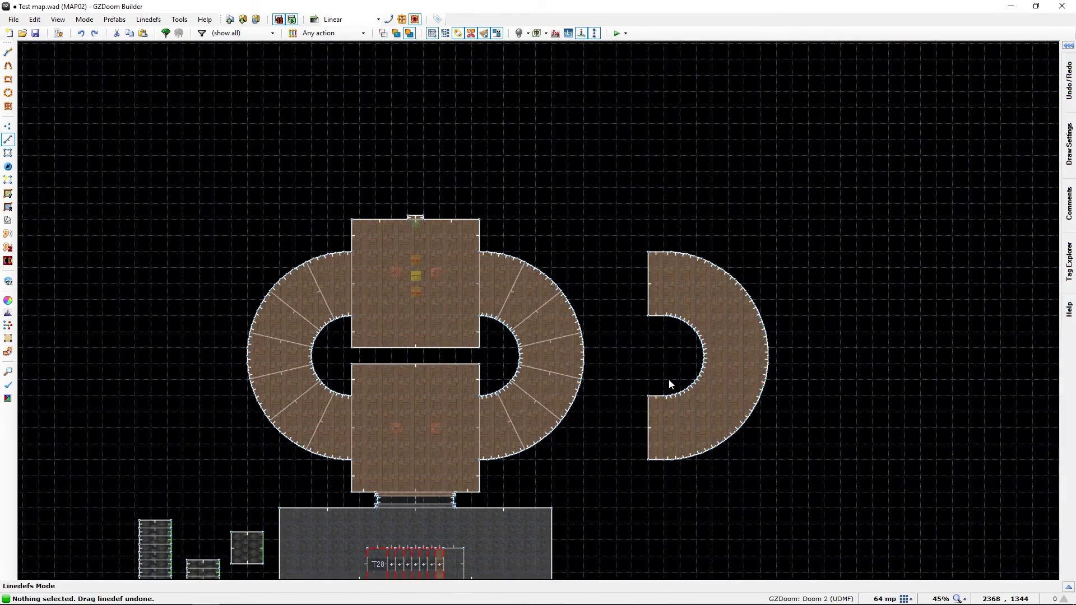
{"action": "middle_click_drag", "start_coordinate": [669, 379], "coordinate": [594, 274]}
{"action": "key", "text": "m"}
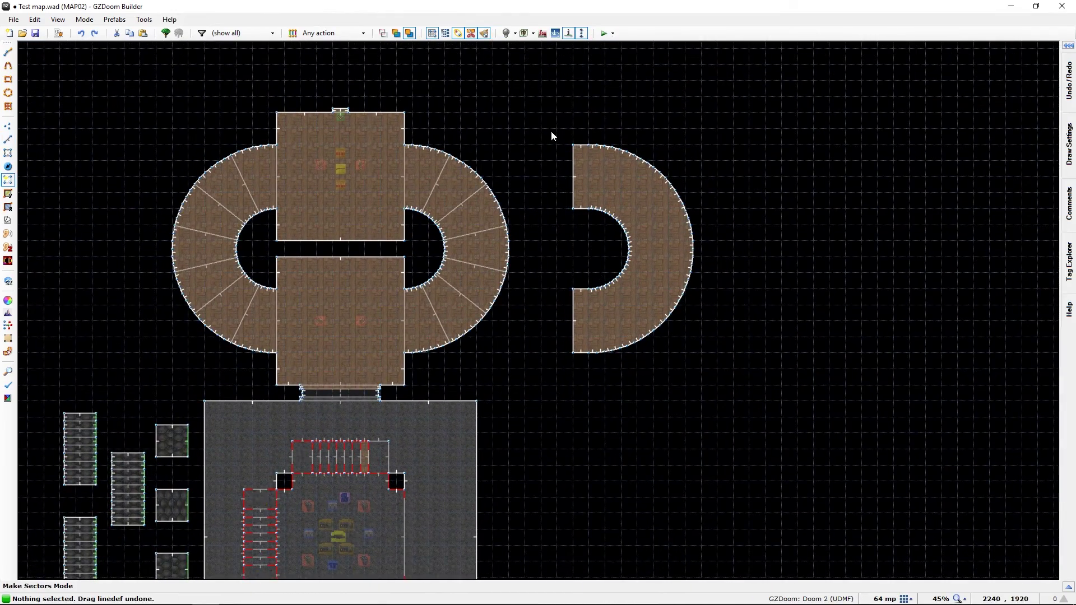
{"action": "key", "text": "l"}
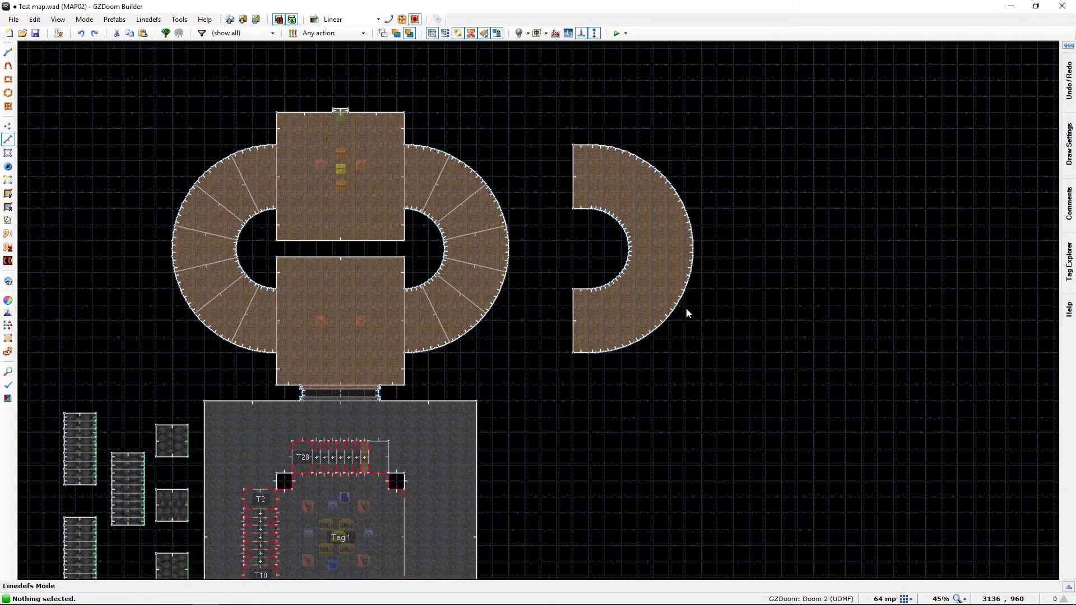
{"action": "left_click_drag", "start_coordinate": [553, 130], "coordinate": [778, 385]}
{"action": "key", "text": "d"}
{"action": "left_click", "coordinate": [653, 257]}
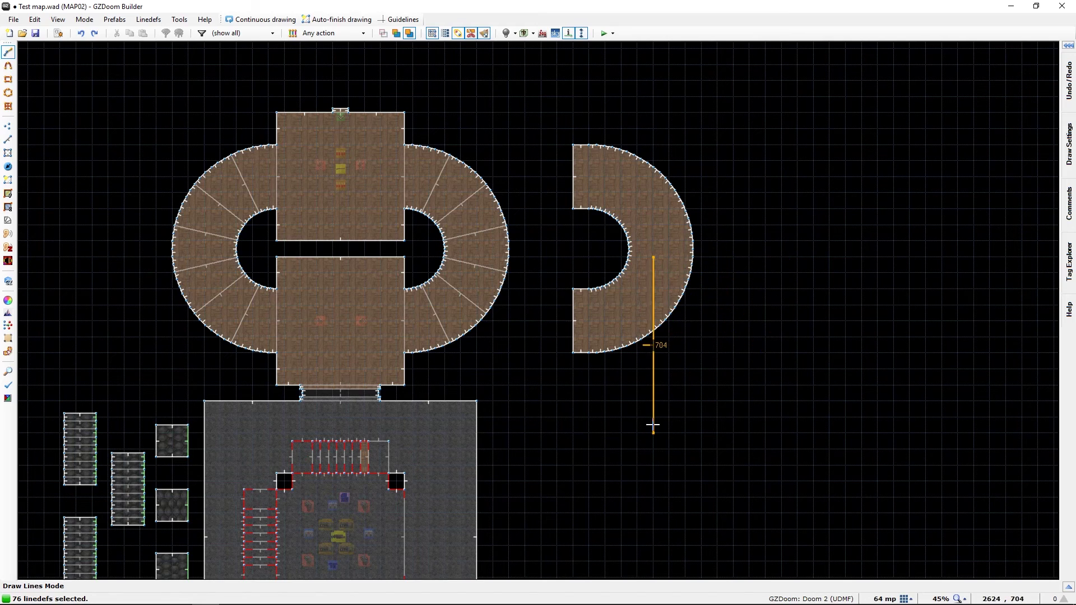
{"action": "key", "text": "Escape"}
Select all linedefs of the detached curve and move it farther east in Edit Selection mode
{"action": "mouse_move", "coordinate": [553, 115]}
{"action": "left_mouse_down"}
{"action": "mouse_move", "coordinate": [678, 238]}
{"action": "mouse_move", "coordinate": [788, 398]}
{"action": "left_mouse_up"}
{"action": "key", "text": "e"}
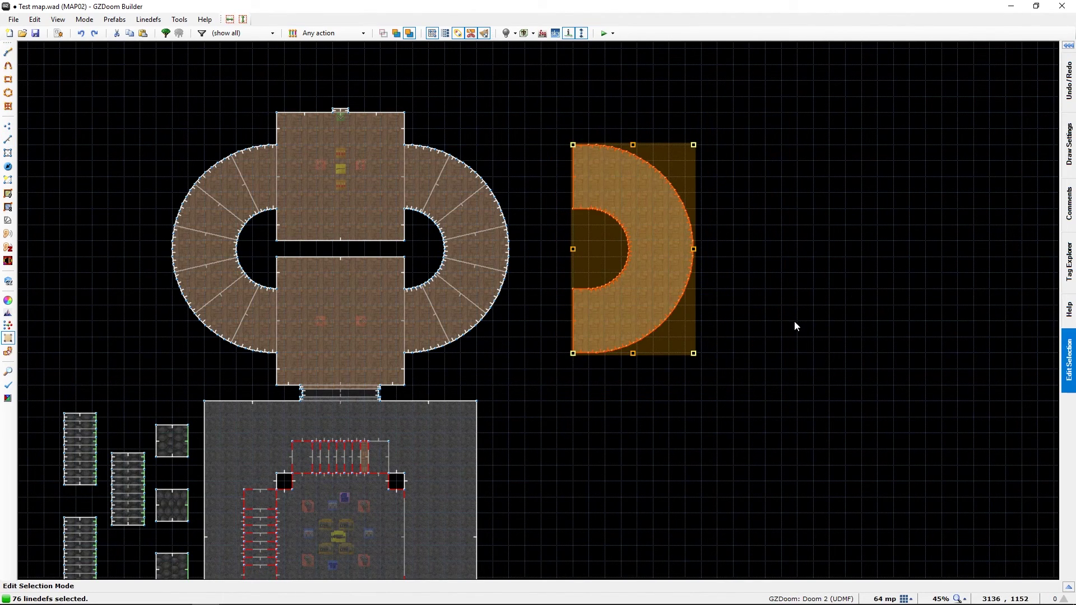
{"action": "left_click_drag", "start_coordinate": [676, 274], "coordinate": [792, 309]}
{"action": "key", "text": "Return"}
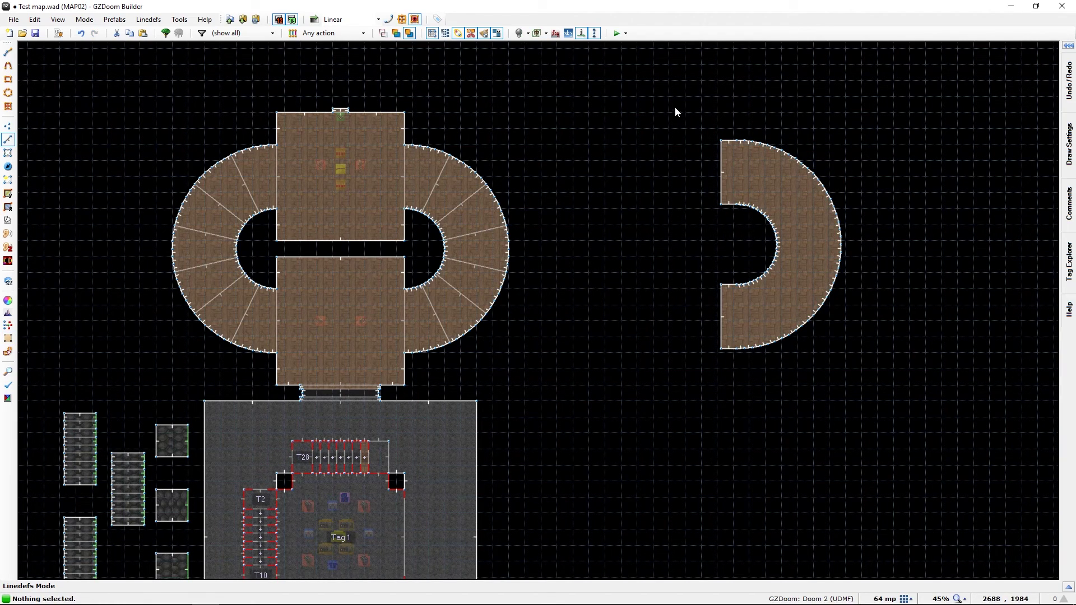
Copy and paste the detached curve, rotate the copy to open east, and place it southwest of the original
{"action": "left_click_drag", "start_coordinate": [674, 95], "coordinate": [890, 376]}
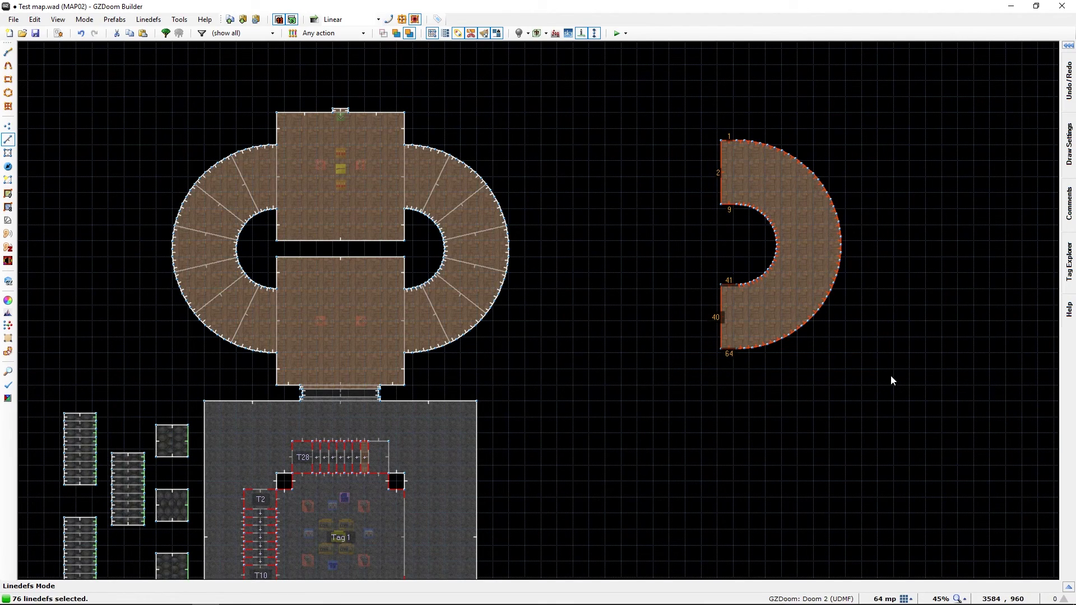
{"action": "key", "text": "ctrl+c"}
{"action": "key", "text": "ctrl+v"}
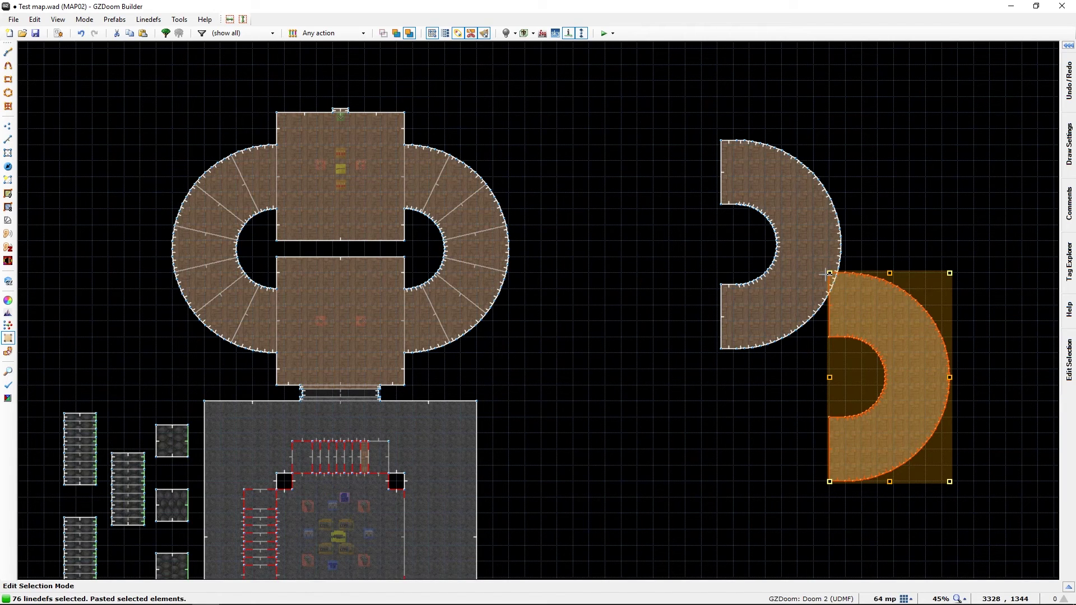
{"action": "left_click_drag", "start_coordinate": [822, 274], "coordinate": [980, 519]}
{"action": "left_click_drag", "start_coordinate": [913, 312], "coordinate": [689, 282]}
{"action": "scroll", "coordinate": [692, 315], "scroll_direction": "up", "scroll_amount": 7}
{"action": "scroll", "coordinate": [786, 276], "scroll_direction": "down", "scroll_amount": 8}
{"action": "middle_click_drag", "start_coordinate": [783, 261], "coordinate": [777, 255]}
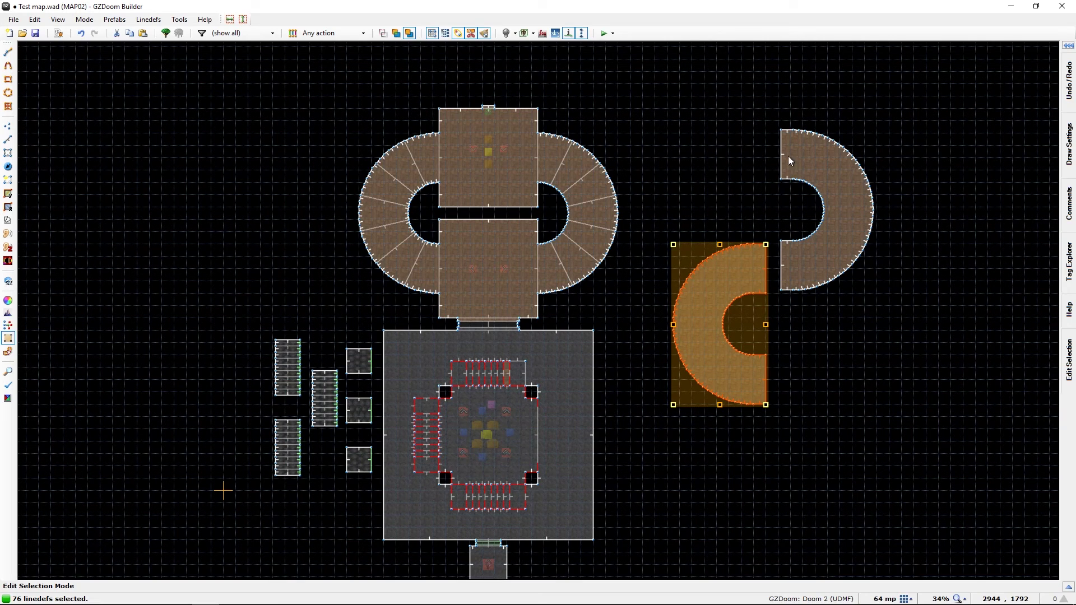
{"action": "key", "text": "Return"}
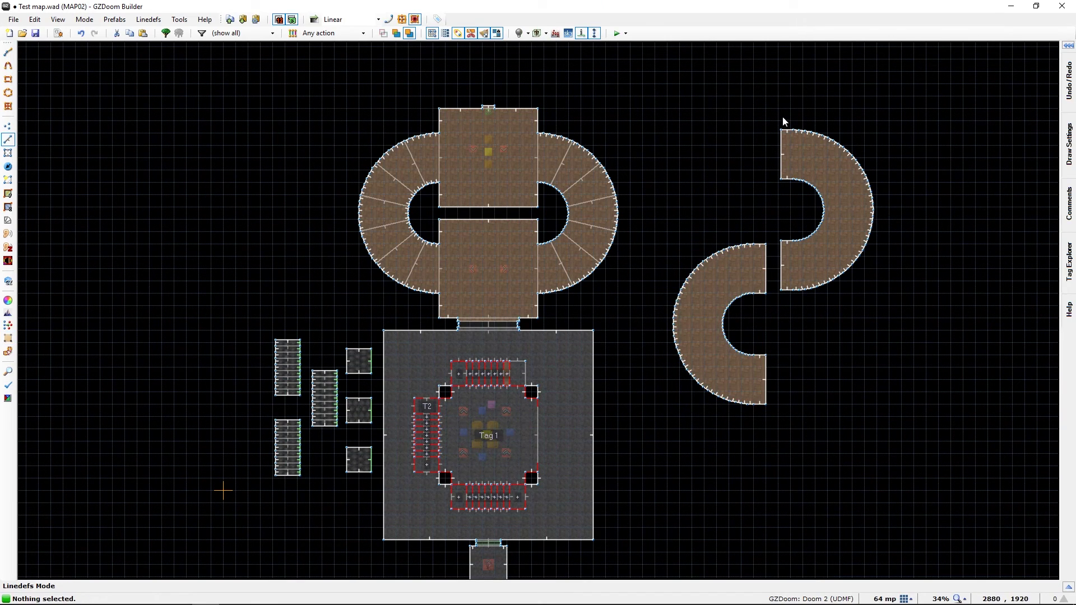
Move the original curve so its lower end edge joins the copy's upper end edge in an S shape, and clear the selection
{"action": "left_click_drag", "start_coordinate": [766, 114], "coordinate": [881, 333]}
{"action": "scroll", "coordinate": [801, 331], "scroll_direction": "up", "scroll_amount": 2}
{"action": "scroll", "coordinate": [801, 328], "scroll_direction": "up", "scroll_amount": 5}
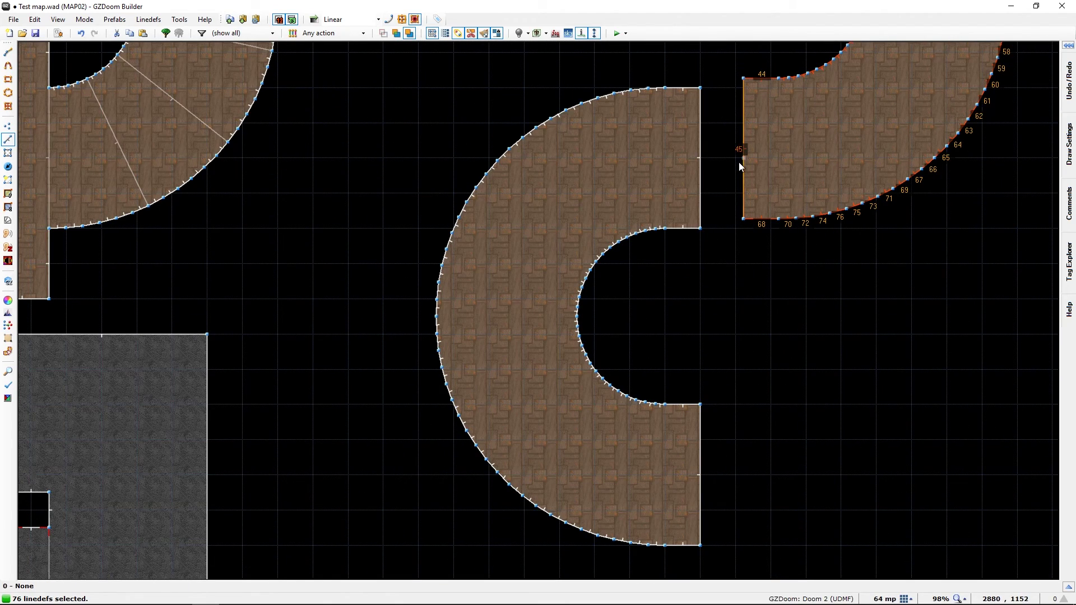
{"action": "left_click_drag", "start_coordinate": [743, 166], "coordinate": [701, 184]}
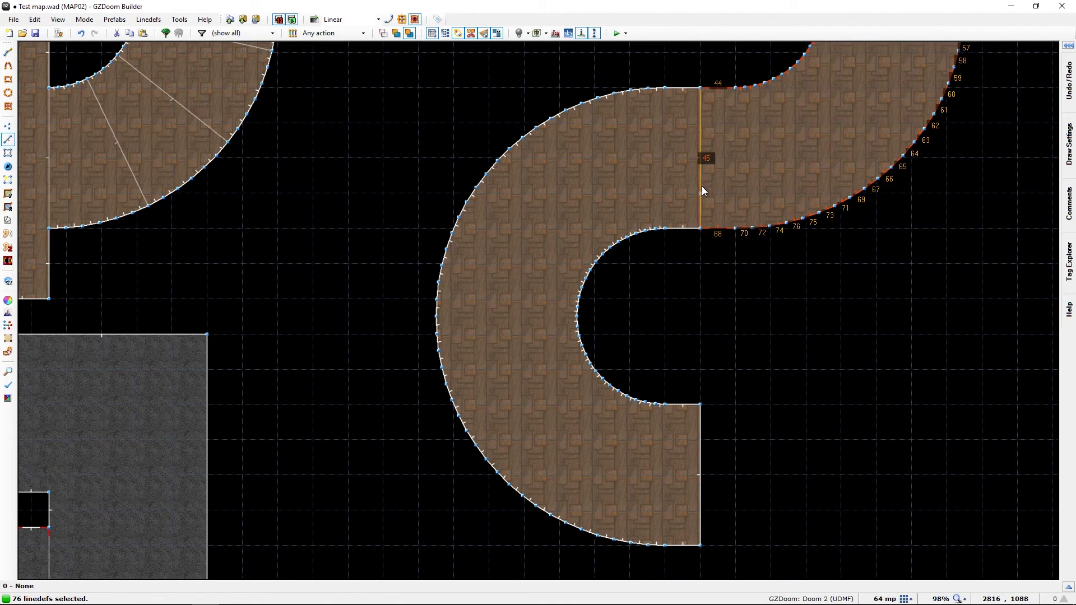
{"action": "left_click", "coordinate": [656, 141]}
{"action": "scroll", "coordinate": [700, 177], "scroll_direction": "down", "scroll_amount": 6}
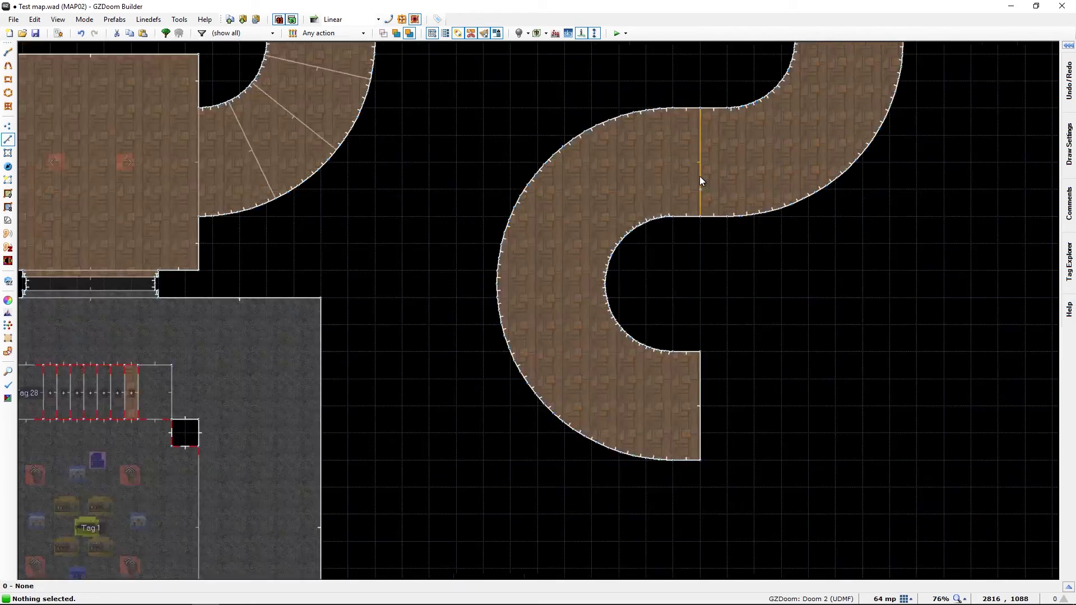
Examine the joined S-shaped corridor and its wall textures from inside in the 3D view
{"action": "key", "text": "q"}
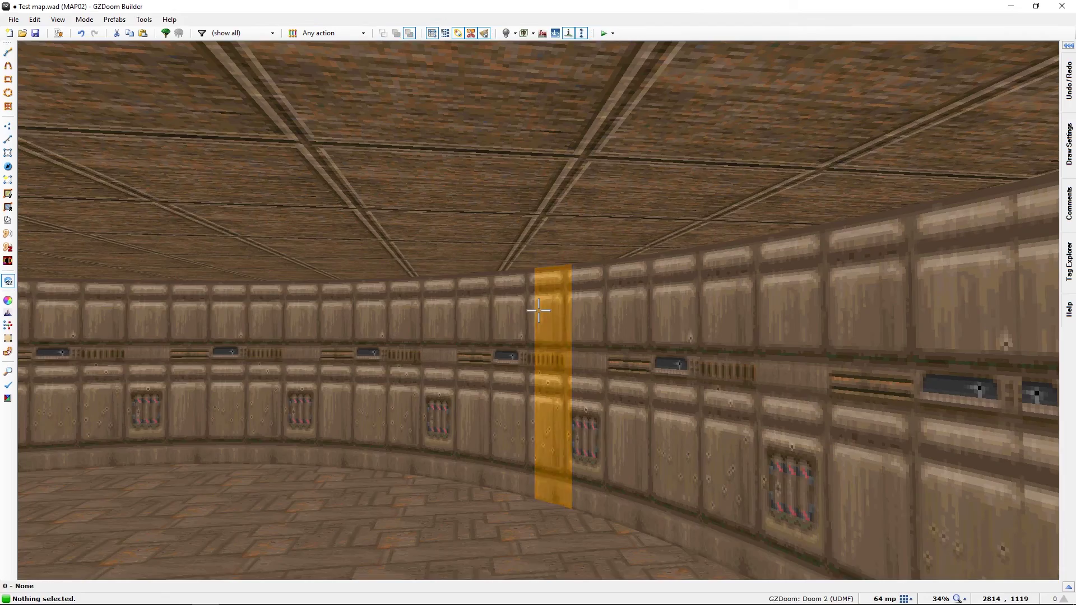
{"action": "key", "text": "e"}
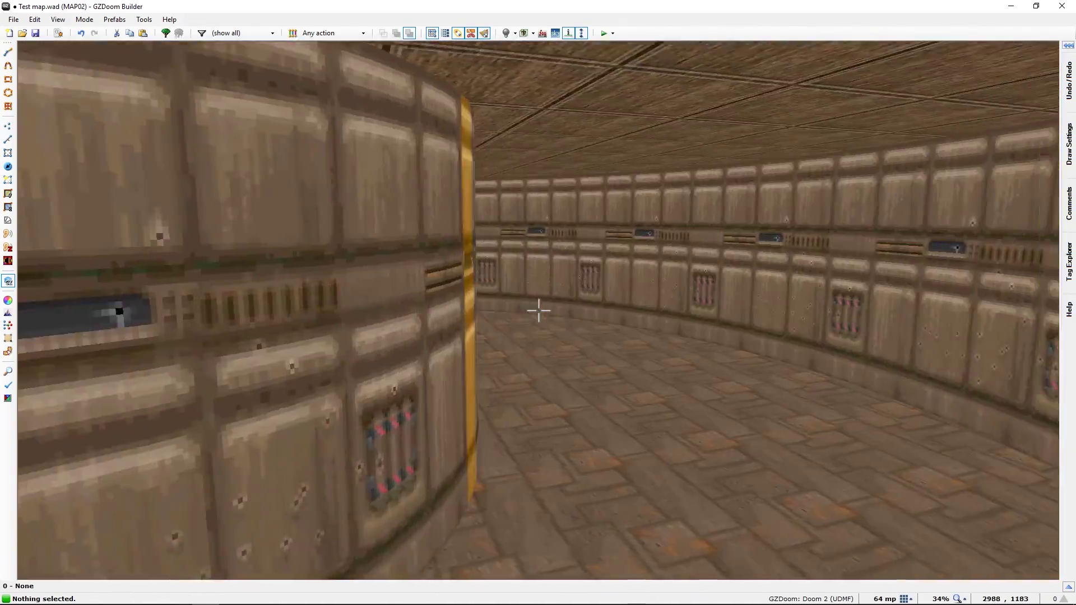
{"action": "key", "text": "e"}
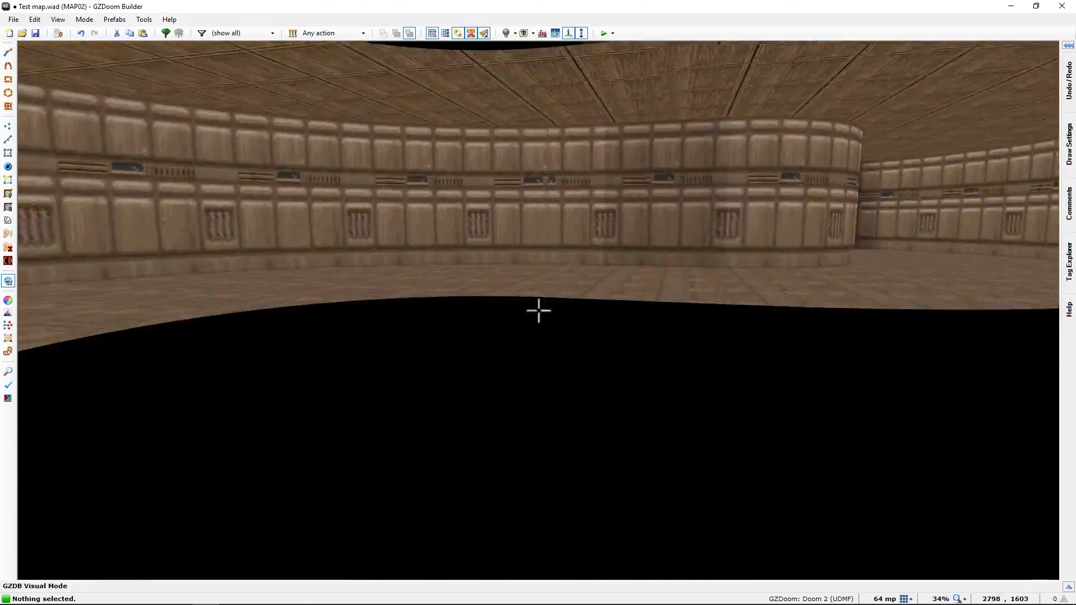
{"action": "key", "text": "w"}
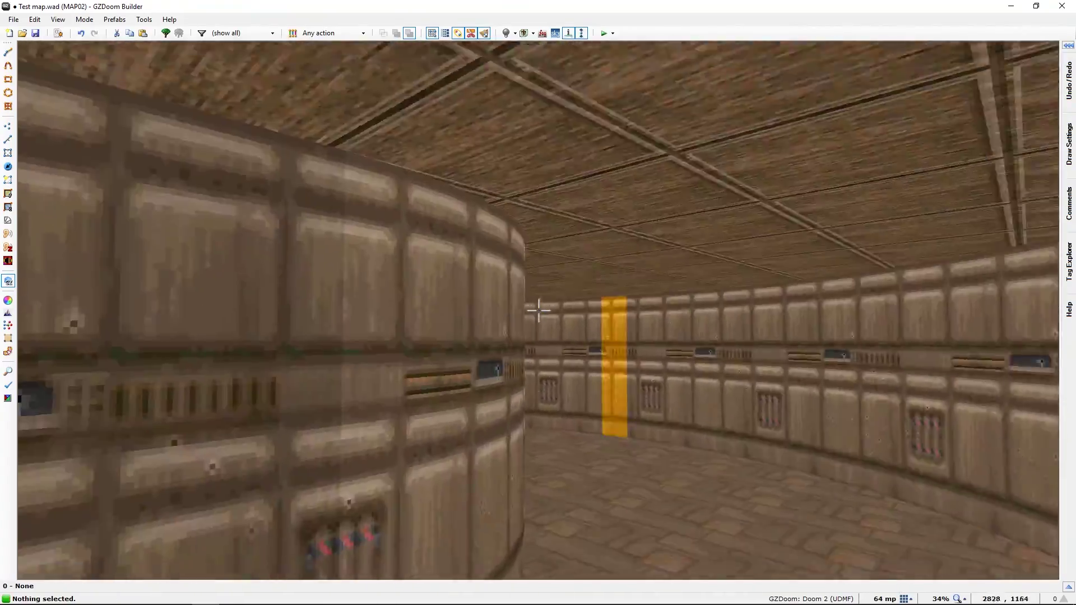
{"action": "key", "text": "e"}
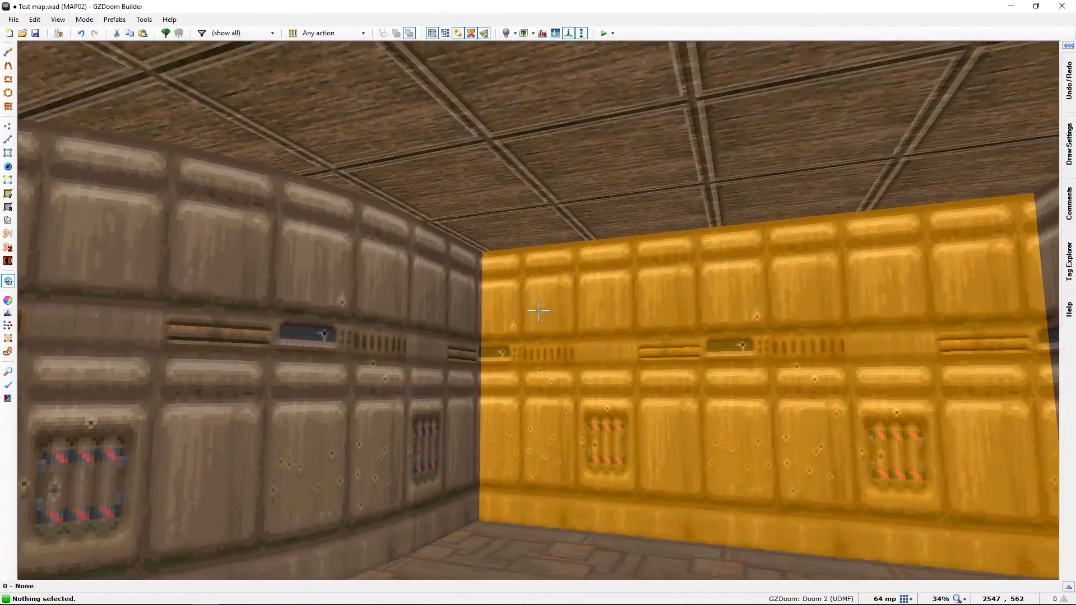
{"action": "key", "text": "q"}
Examine the stacked 3D-floor platforms and their connecting staircases inside the large hall in the 3D view
{"action": "middle_click_drag", "start_coordinate": [539, 310], "coordinate": [671, 382]}
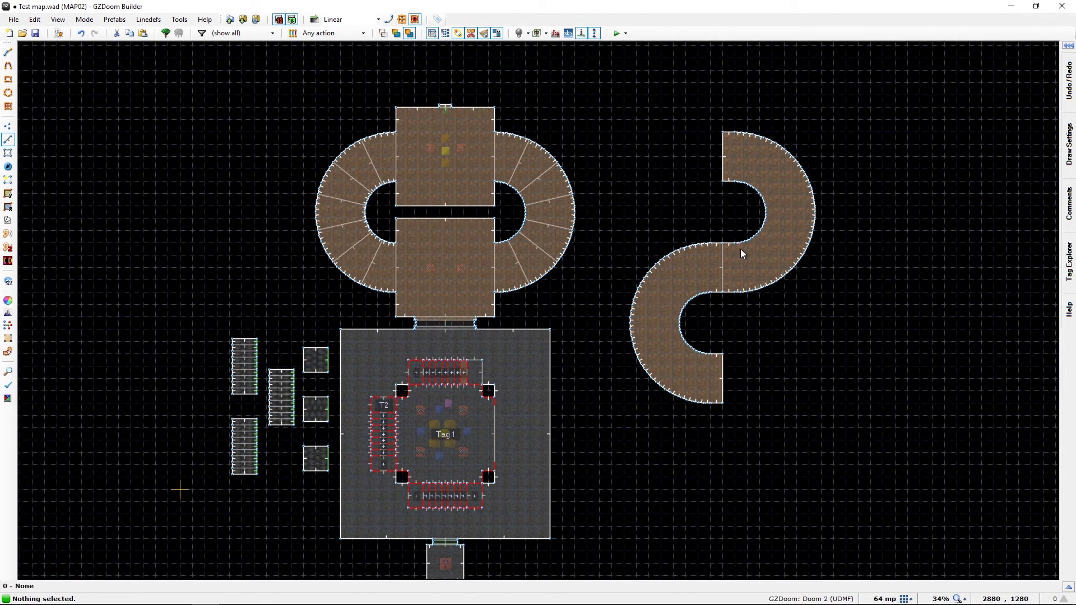
{"action": "scroll", "coordinate": [741, 249], "scroll_direction": "up", "scroll_amount": 3}
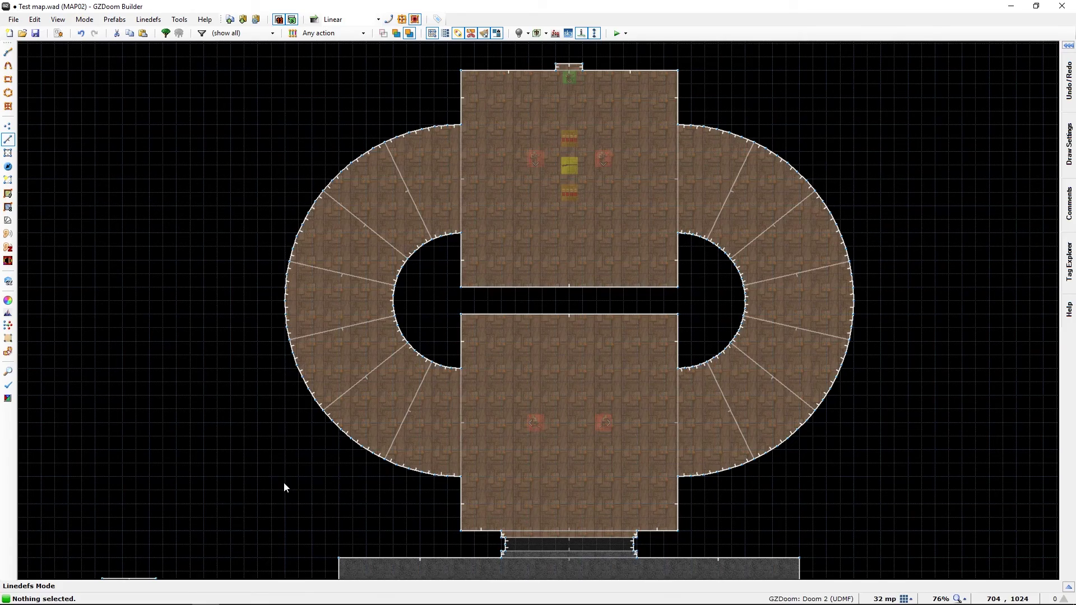
{"action": "middle_click_drag", "start_coordinate": [283, 483], "coordinate": [432, 155]}
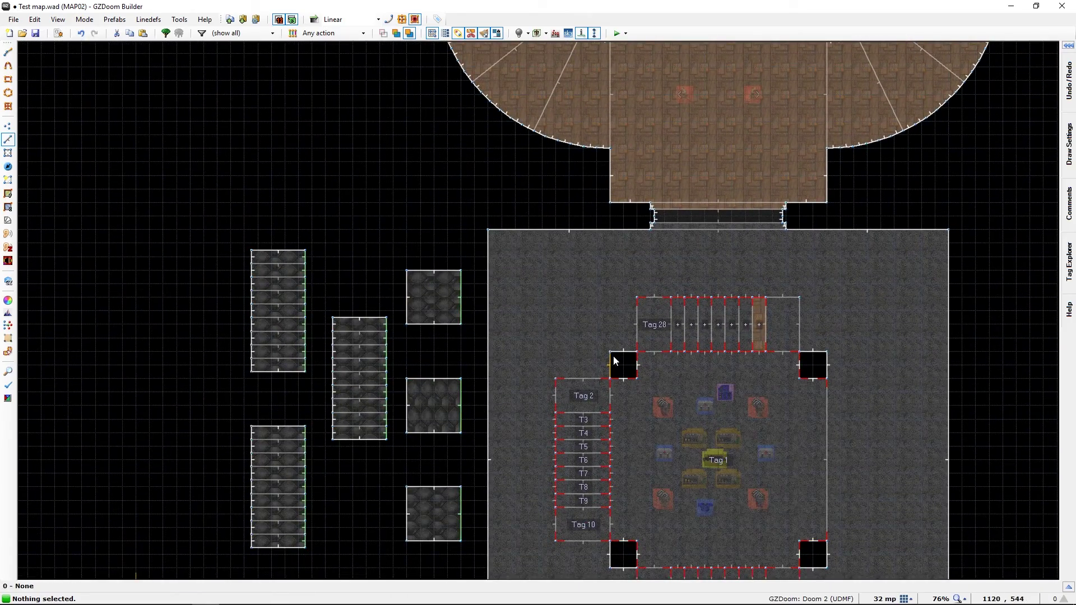
{"action": "middle_click_drag", "start_coordinate": [615, 361], "coordinate": [517, 186]}
{"action": "key", "text": "w"}
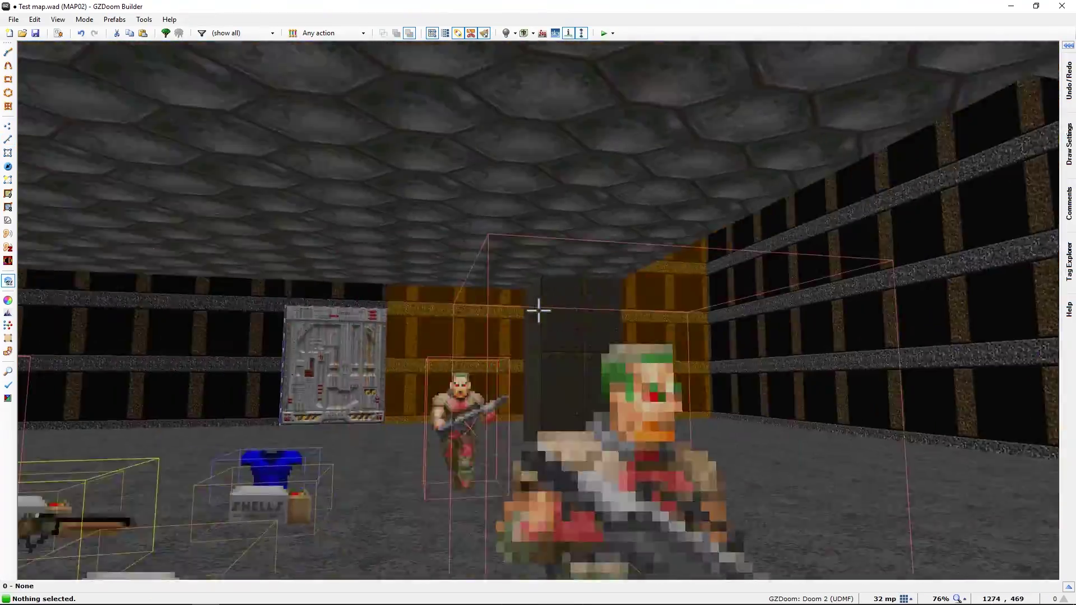
{"action": "key", "text": "e"}
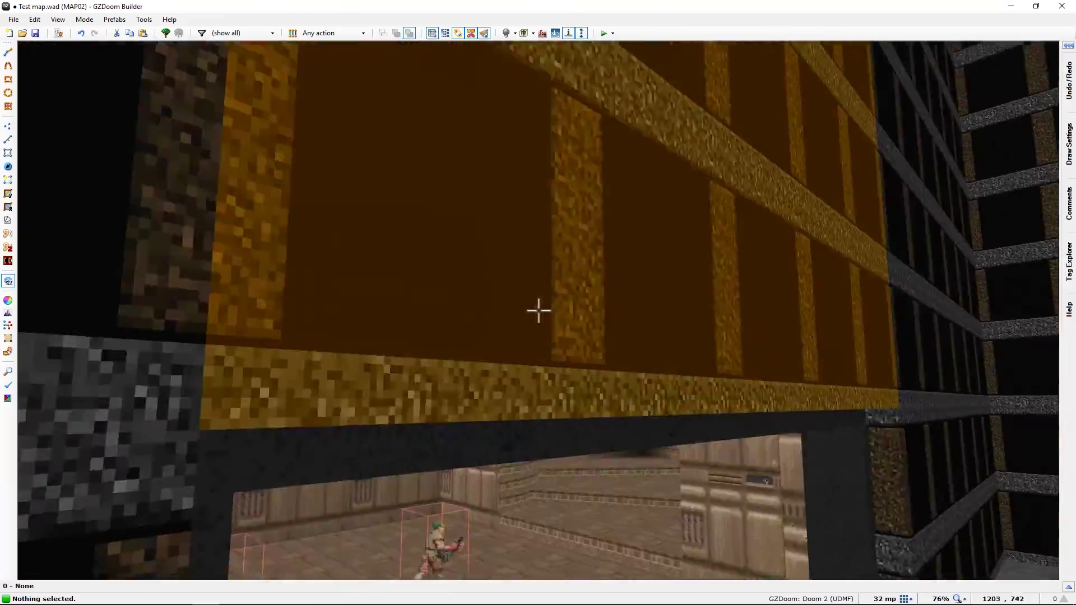
{"action": "key", "text": "e"}
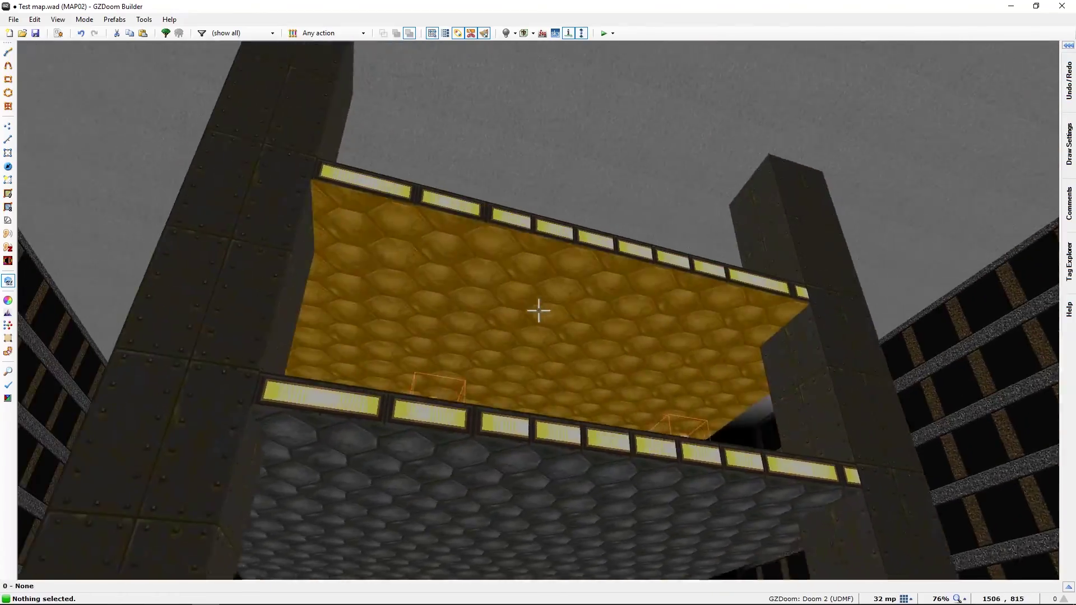
{"action": "key", "text": "e"}
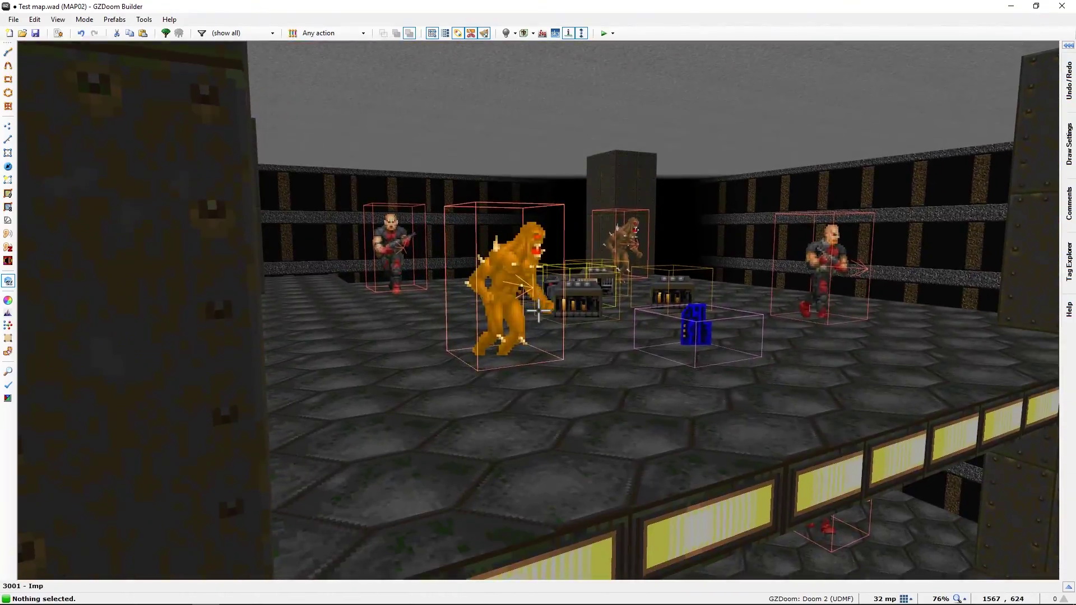
{"action": "key", "text": "d"}
{"action": "key", "text": "f"}
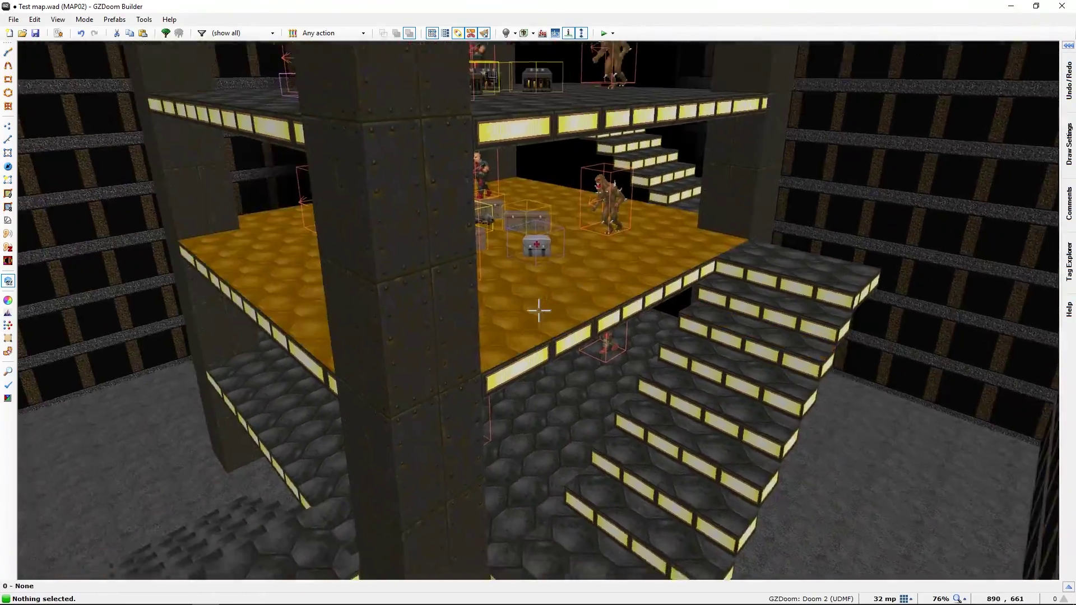
{"action": "key", "text": "f"}
{"action": "key", "text": "e"}
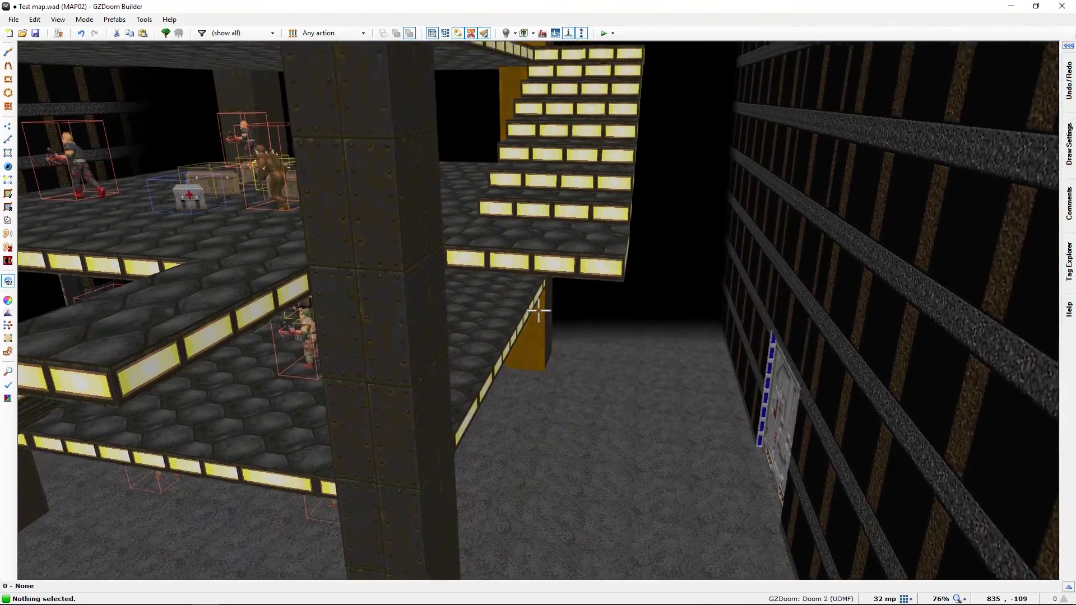
{"action": "key", "text": "e"}
{"action": "key", "text": "s"}
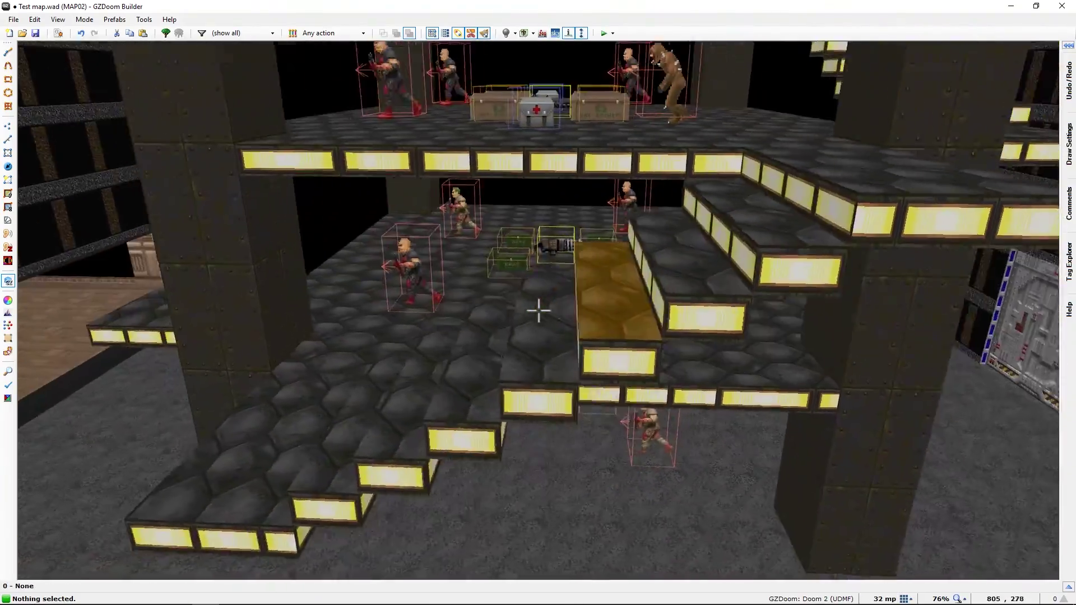
{"action": "key", "text": "s"}
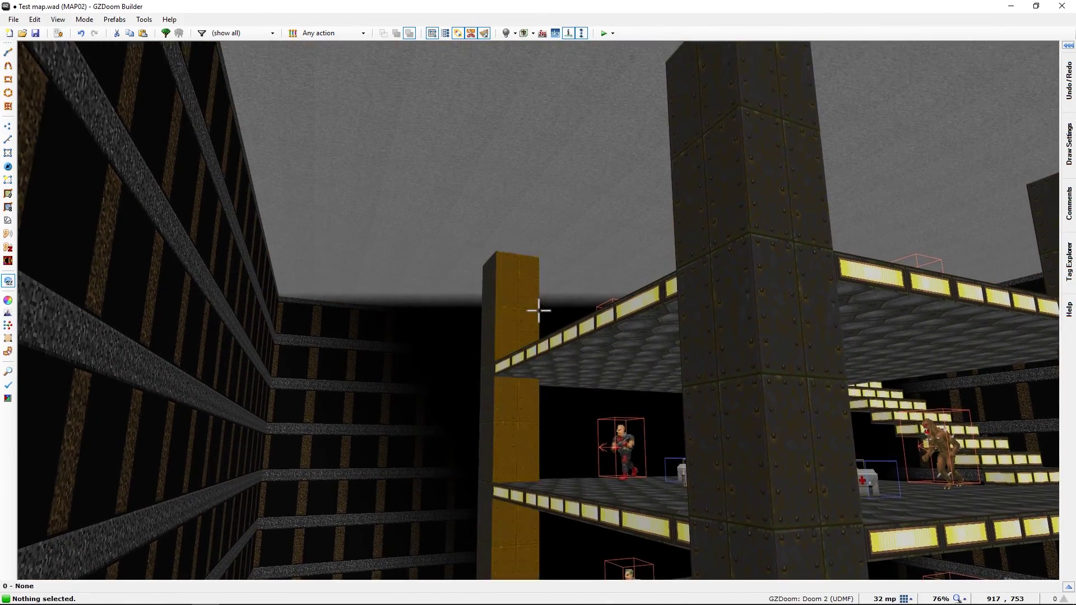
{"action": "key", "text": "e"}
{"action": "key", "text": "s"}
{"action": "key", "text": "s"}
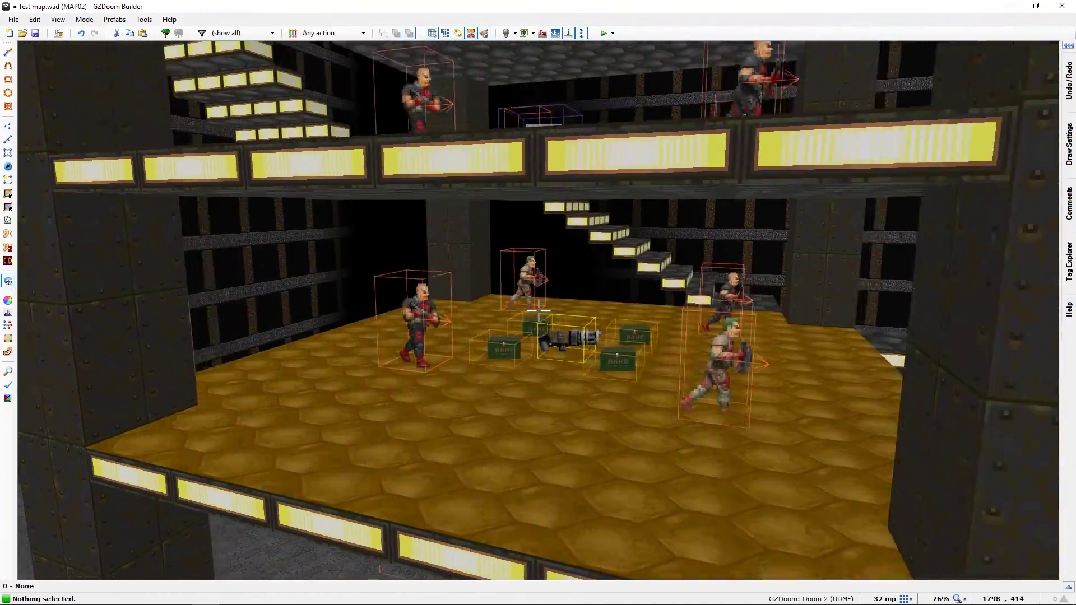
{"action": "key", "text": "f"}
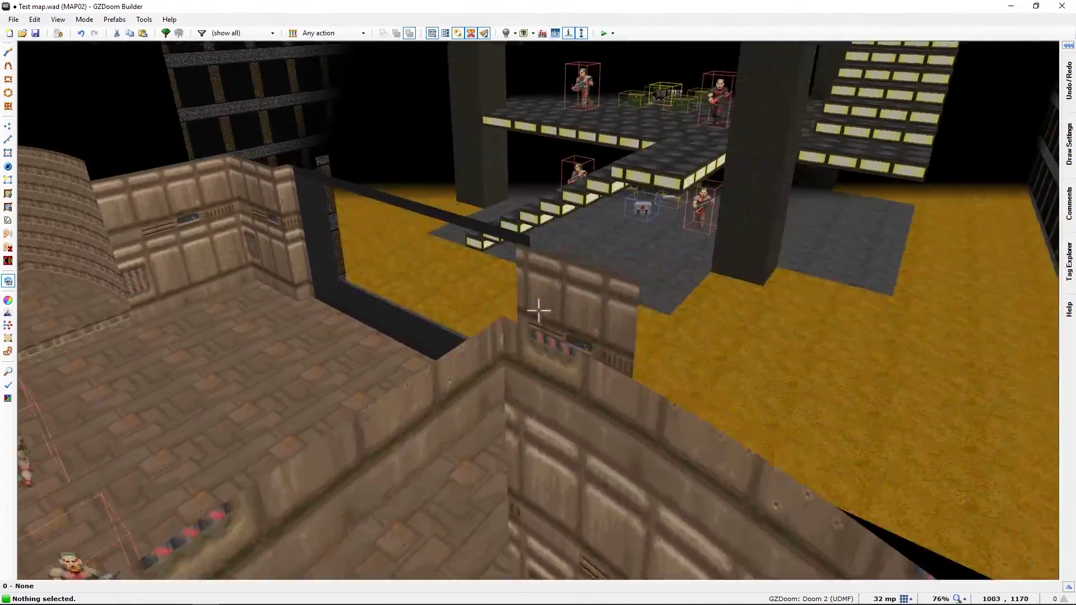
{"action": "key", "text": "f"}
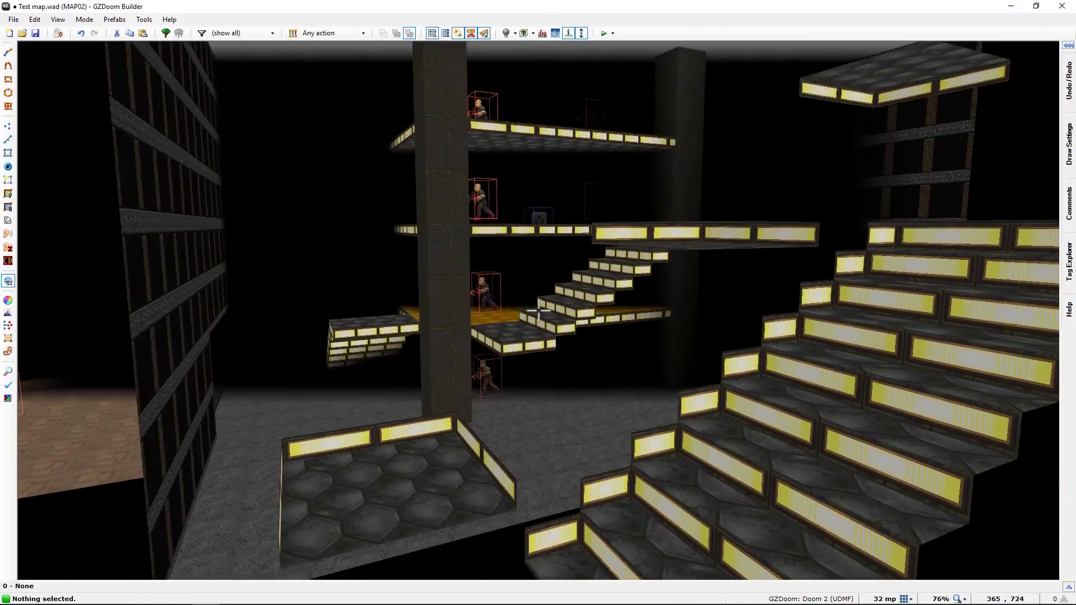
Examine the detached control sectors west of the hall and compare them with its platforms and stairs in the 3D view
{"action": "key", "text": "s"}
{"action": "key", "text": "e"}
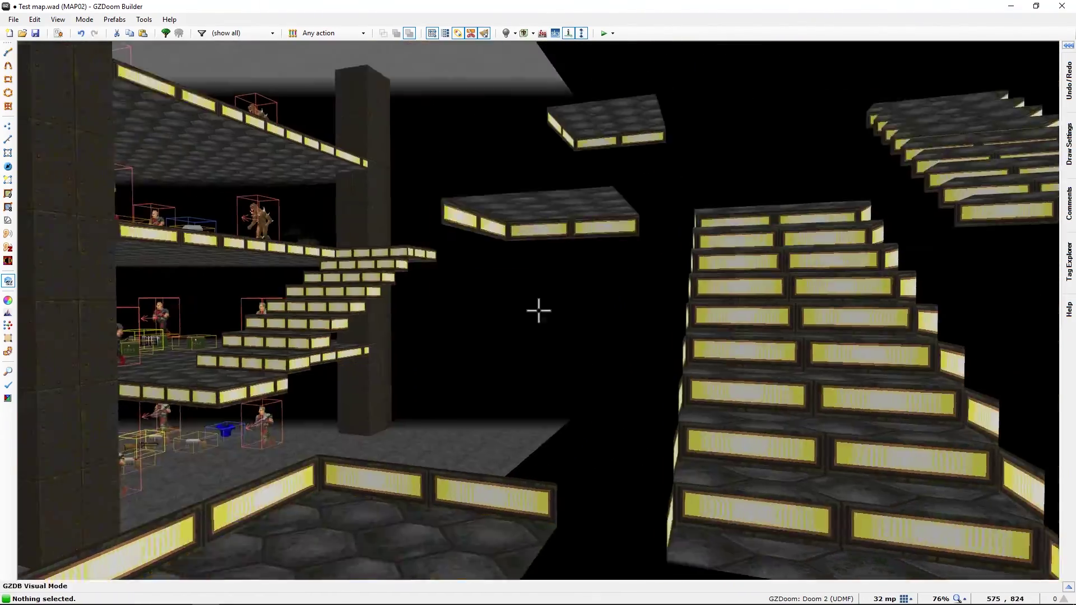
{"action": "key", "text": "e"}
{"action": "key", "text": "f"}
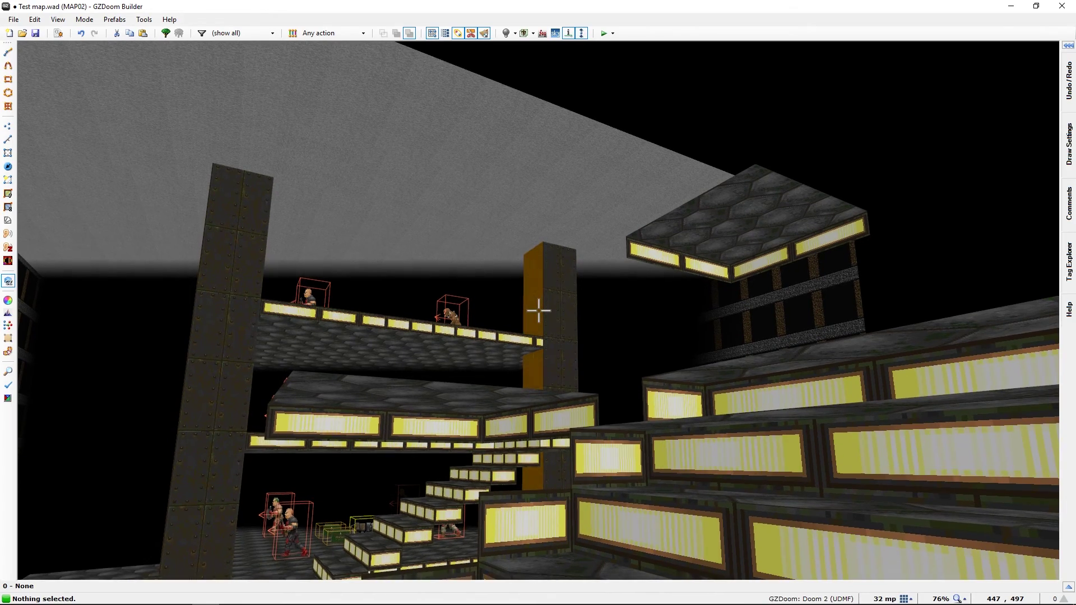
{"action": "key", "text": "w"}
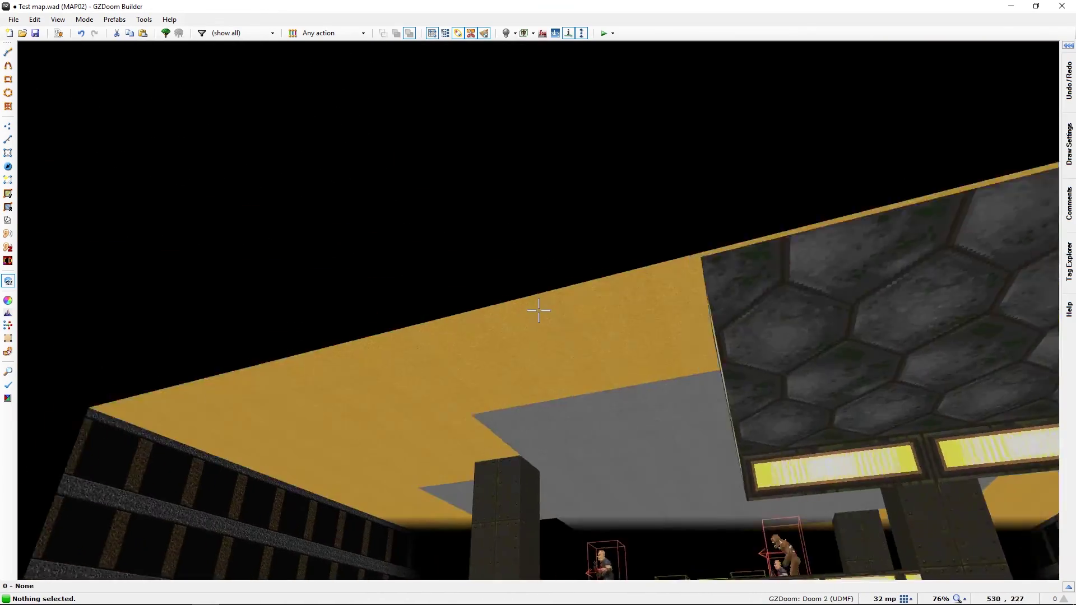
{"action": "key", "text": "s"}
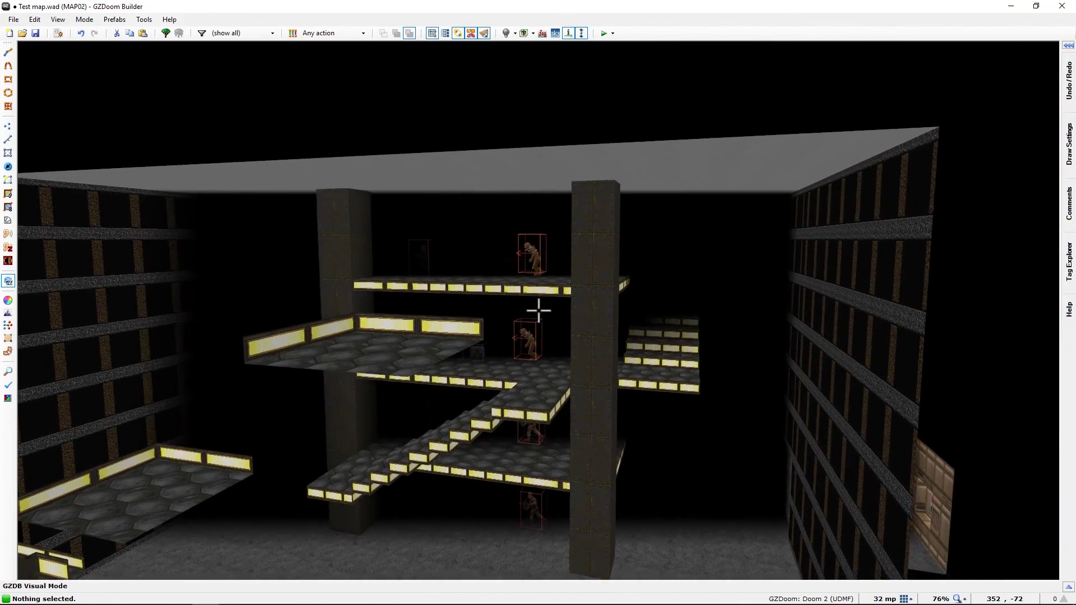
{"action": "key", "text": "d"}
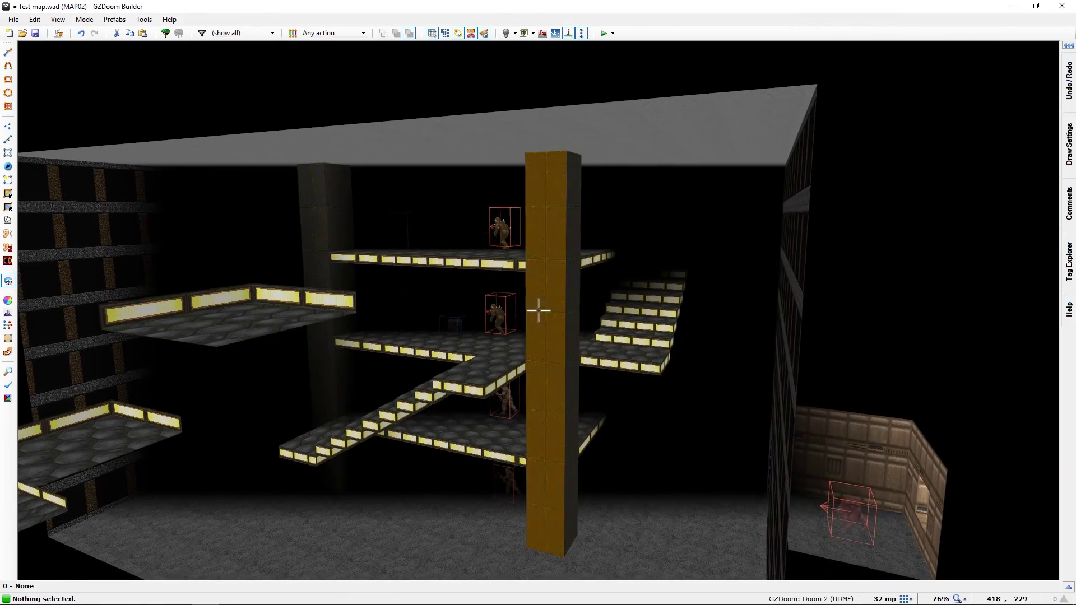
{"action": "key", "text": "w"}
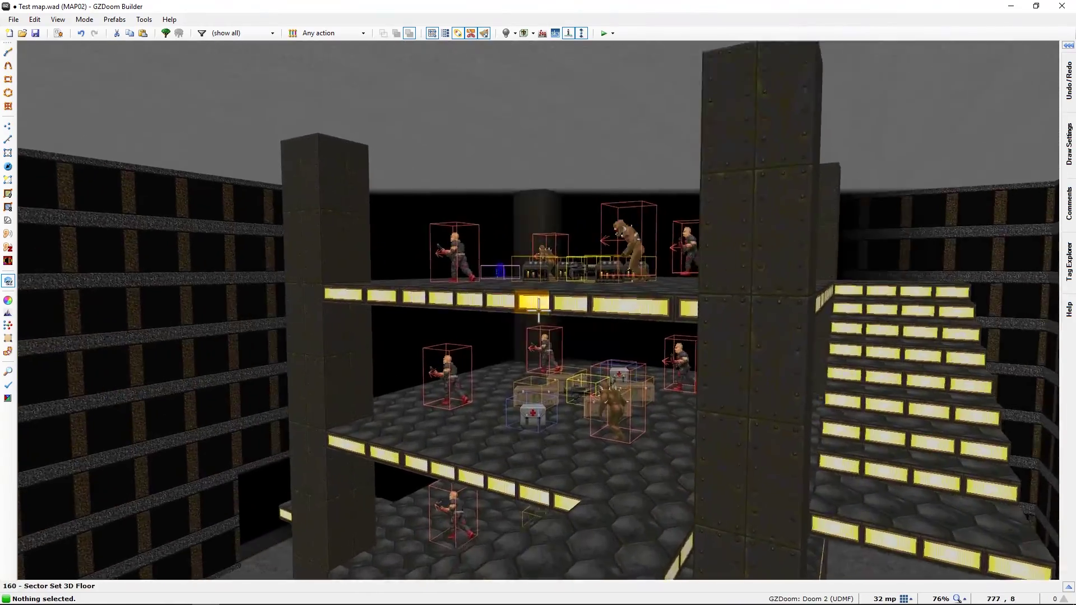
{"action": "key", "text": "s"}
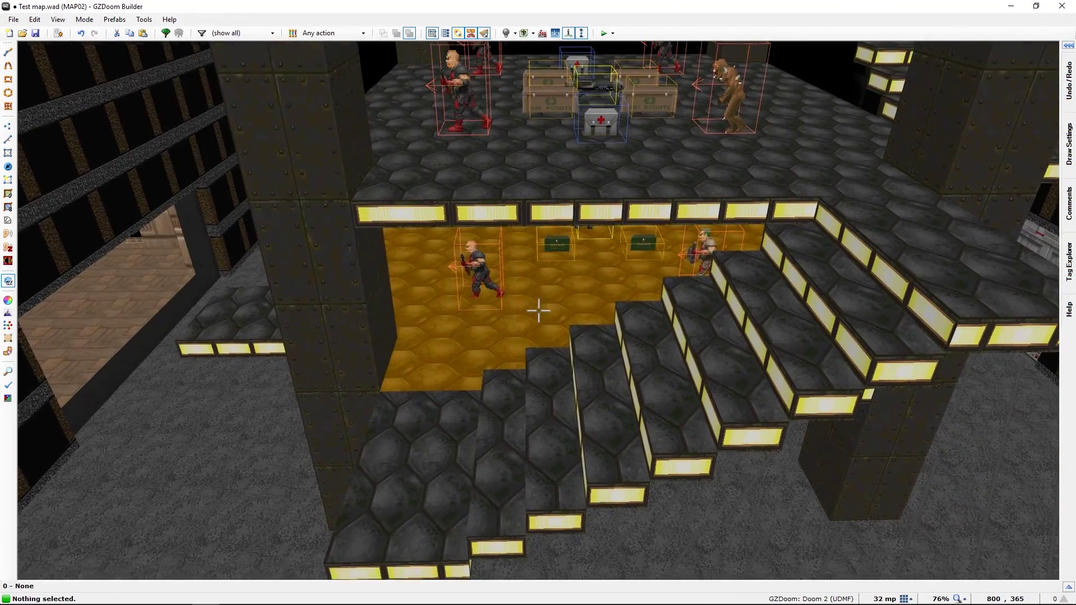
{"action": "key", "text": "w"}
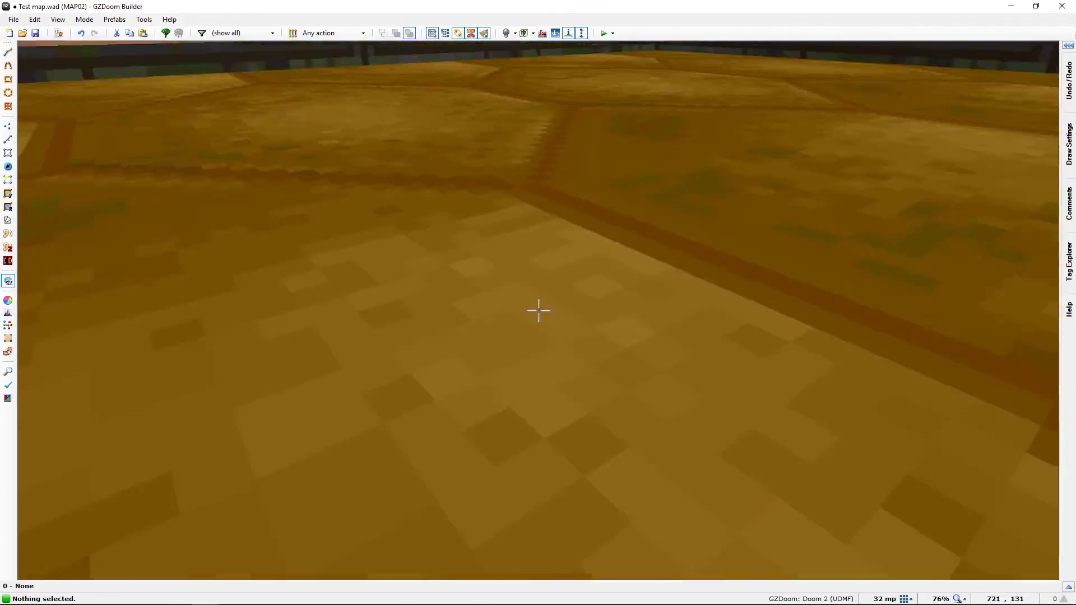
{"action": "key", "text": "s"}
{"action": "key", "text": "a"}
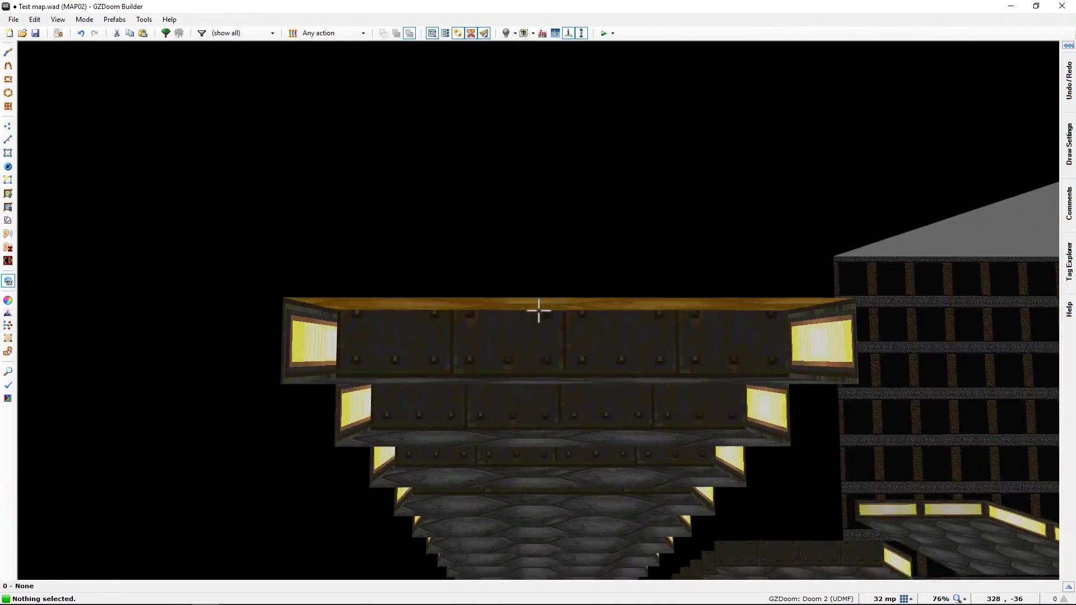
Inspect the front side settings and action properties of the middle square control sector's east linedef in the 2D map
{"action": "key", "text": "q"}
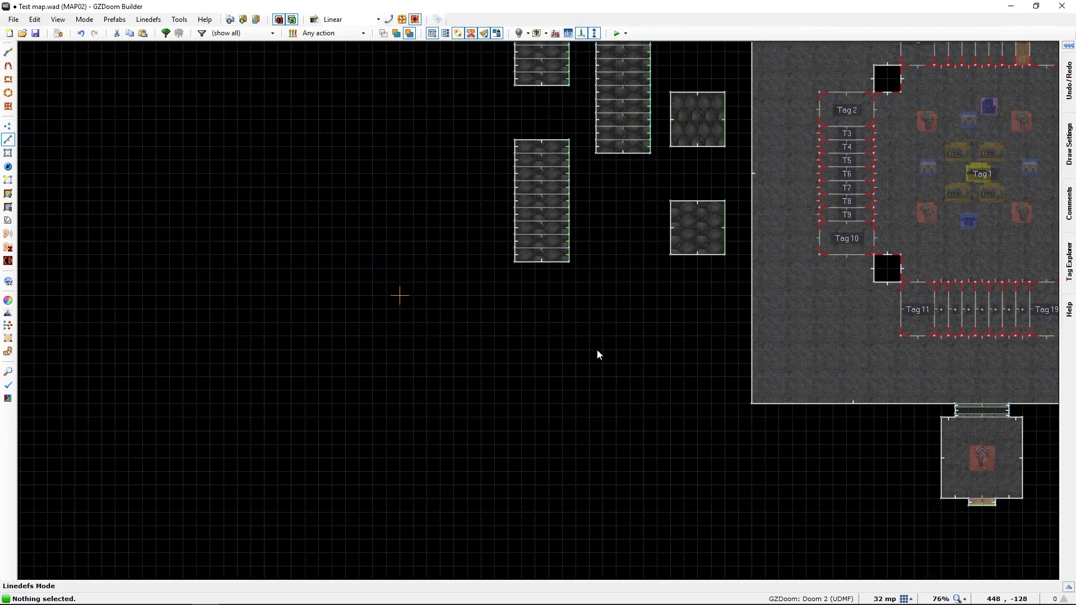
{"action": "scroll", "coordinate": [606, 465], "scroll_direction": "up", "scroll_amount": 2}
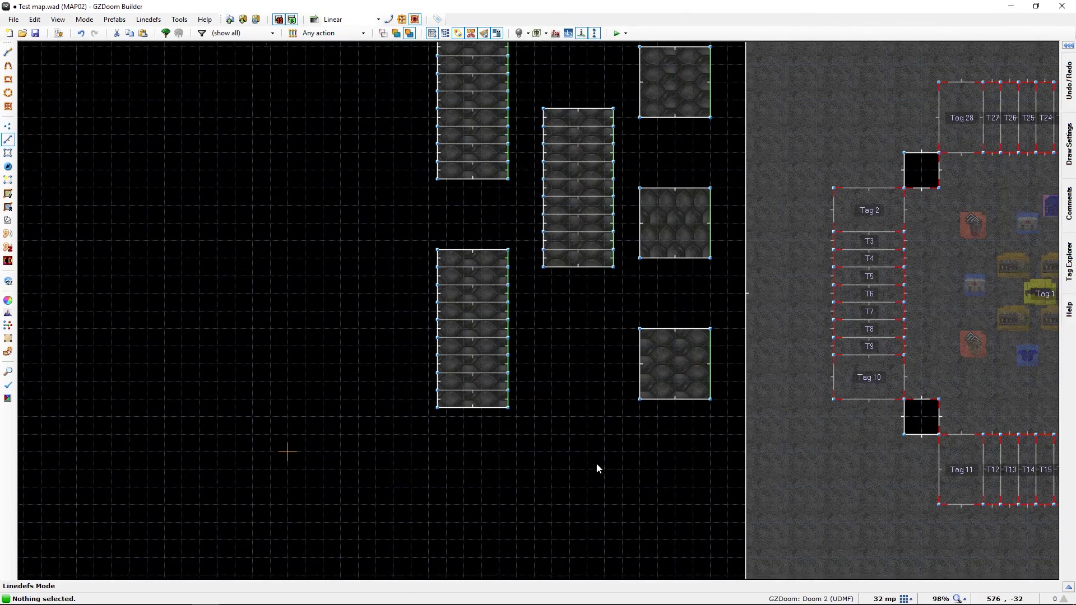
{"action": "middle_click_drag", "start_coordinate": [588, 464], "coordinate": [427, 520]}
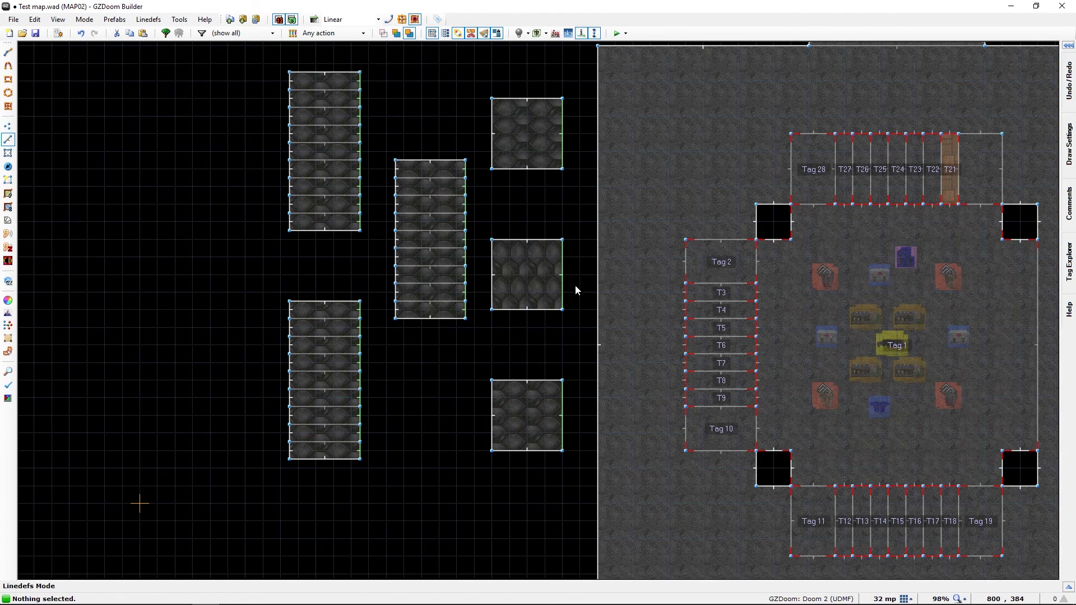
{"action": "right_click", "coordinate": [565, 277]}
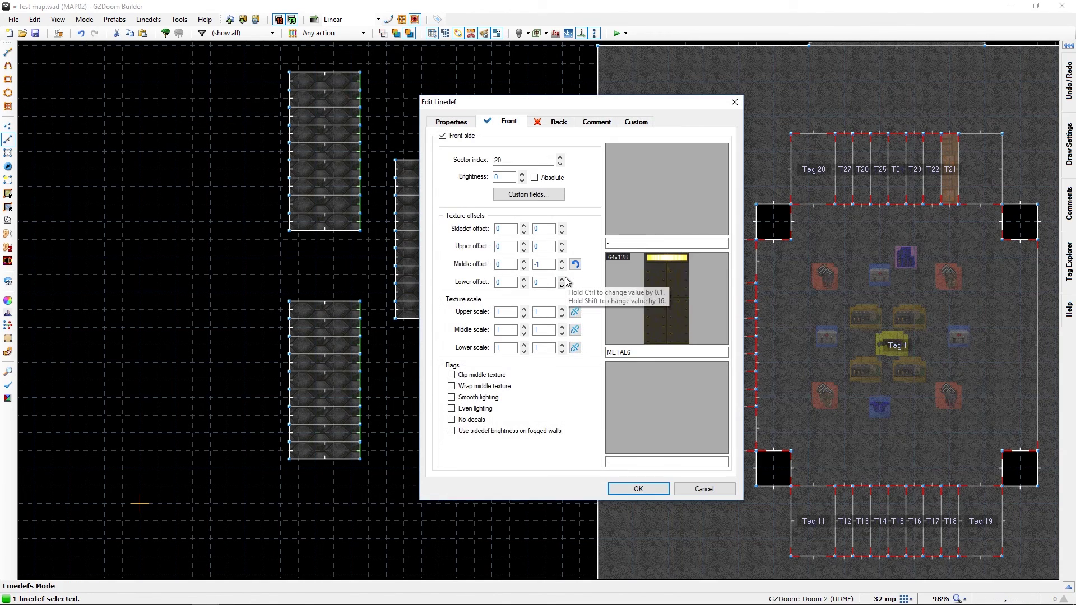
{"action": "left_click", "coordinate": [448, 123]}
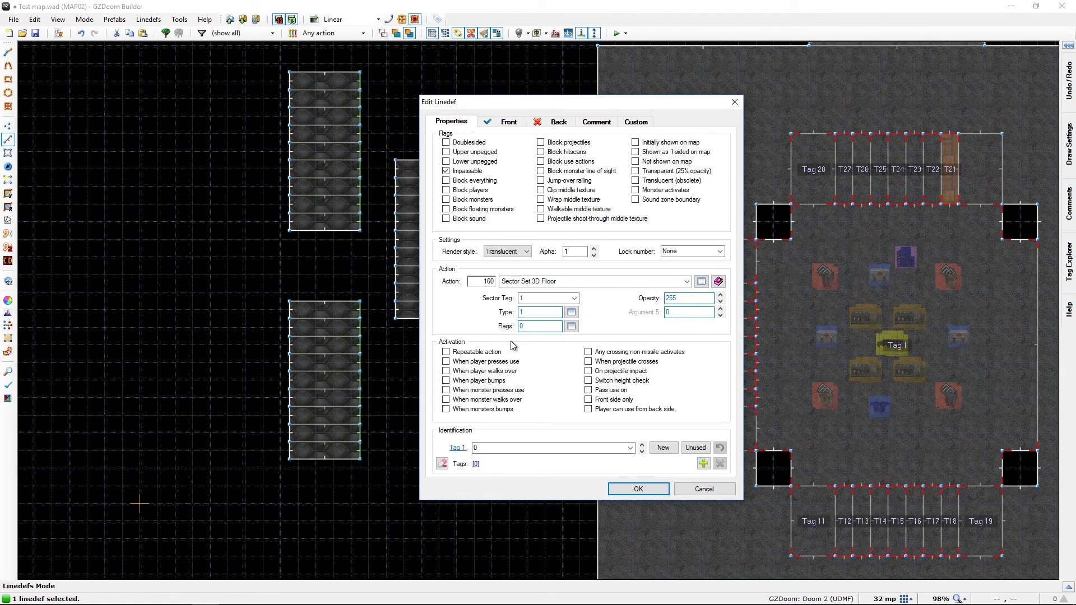
{"action": "key", "text": "Escape"}
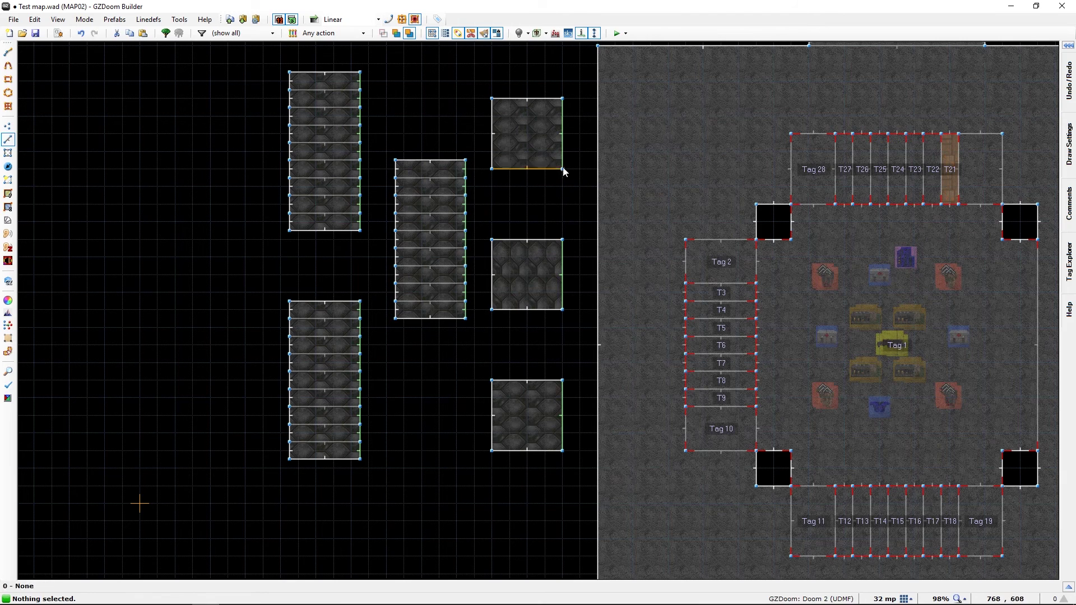
Inspect the action properties of the northern square control sector's east linedef
{"action": "right_click", "coordinate": [561, 145]}
{"action": "right_click", "coordinate": [560, 143]}
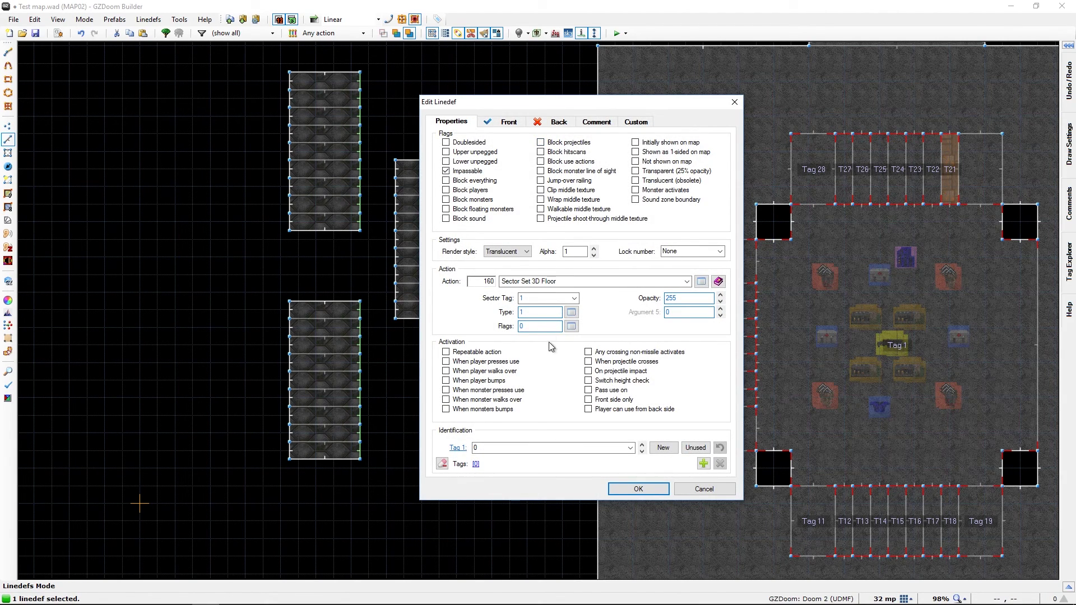
{"action": "key", "text": "Return"}
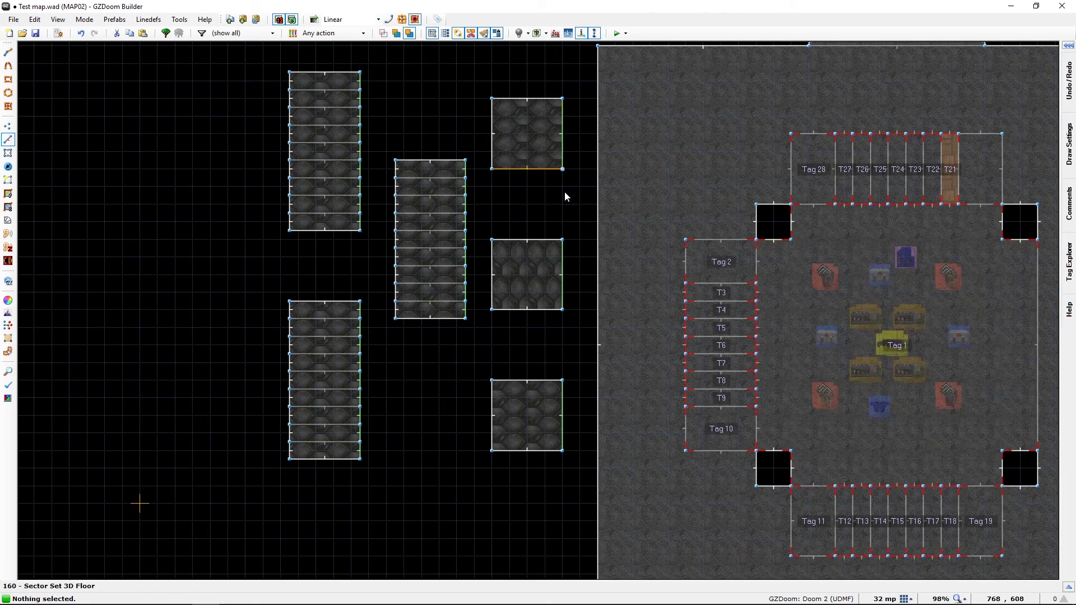
Examine the hall's platforms, lit edges and staircases from several heights in the 3D view again
{"action": "mouse_move", "coordinate": [1069, 79]}
{"action": "key", "text": "w"}
{"action": "key", "text": "s"}
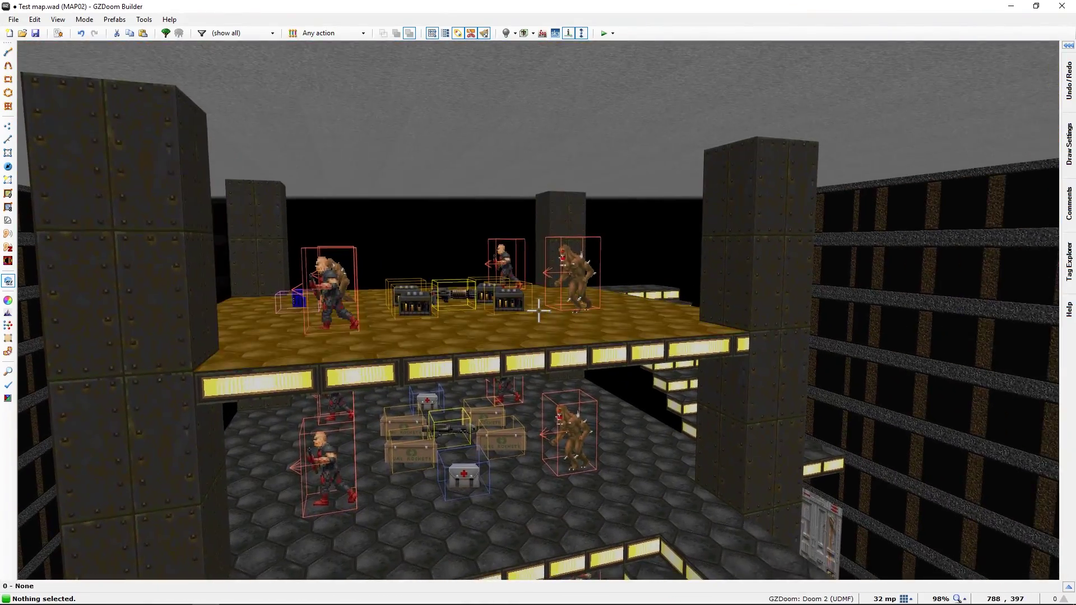
{"action": "key", "text": "e"}
{"action": "key", "text": "s"}
{"action": "key", "text": "e"}
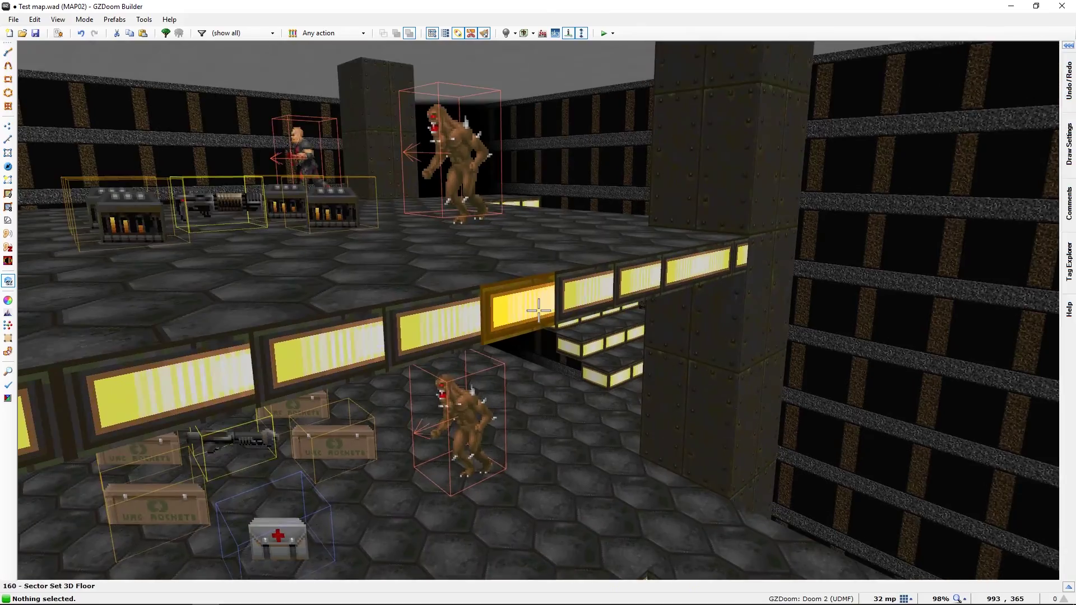
{"action": "key", "text": "f"}
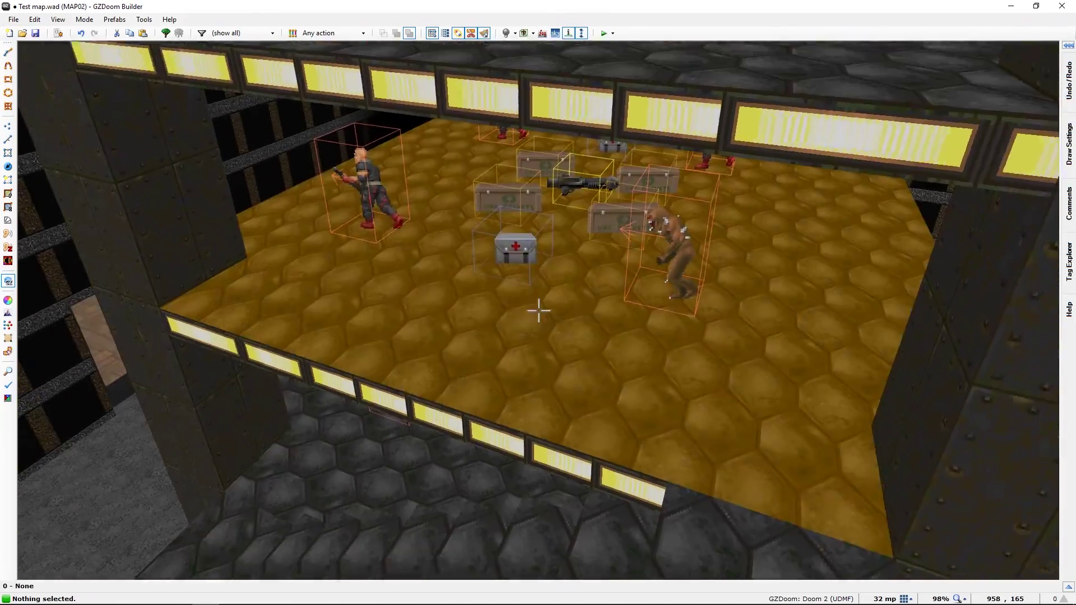
{"action": "key", "text": "s"}
{"action": "key", "text": "s"}
{"action": "key", "text": "e"}
{"action": "key", "text": "e"}
{"action": "key", "text": "s"}
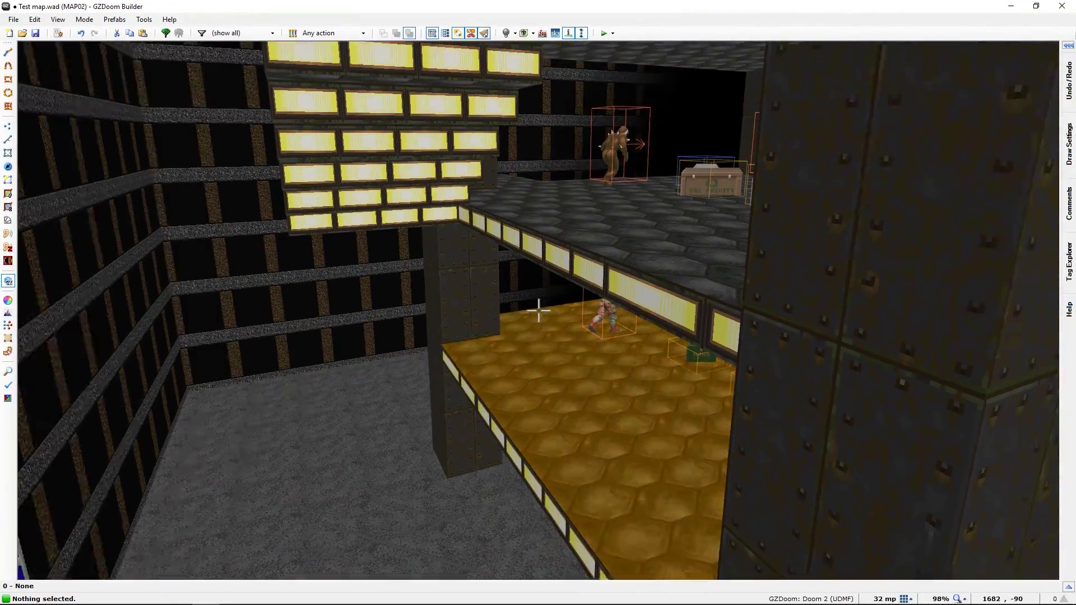
Examine the hall's stacked platforms, corner pillars and lit staircases from several sides in the 3D view
{"action": "key", "text": "f"}
{"action": "key", "text": "w"}
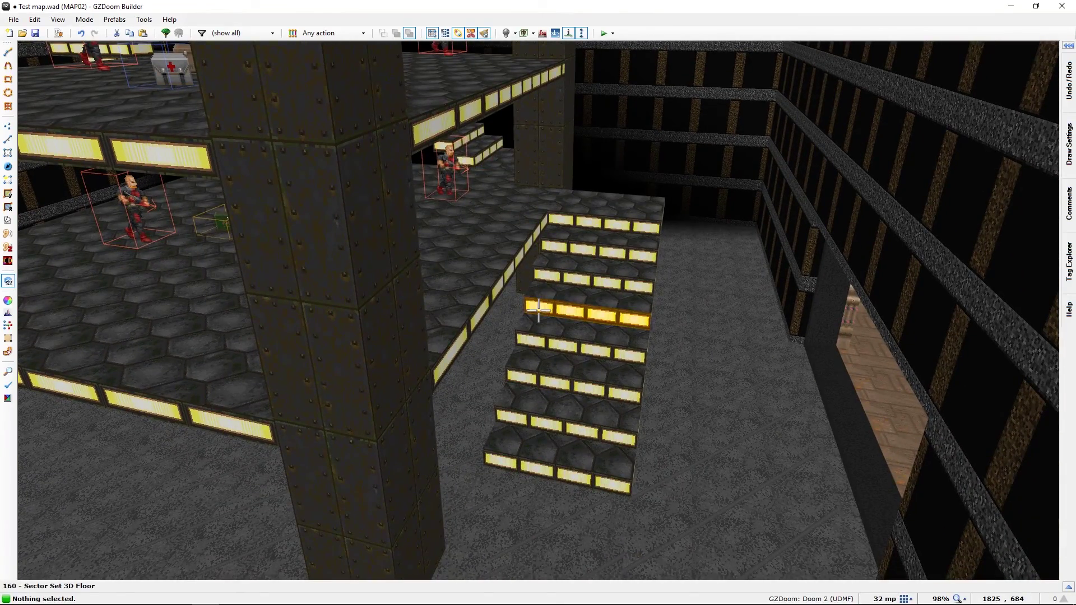
{"action": "key", "text": "s"}
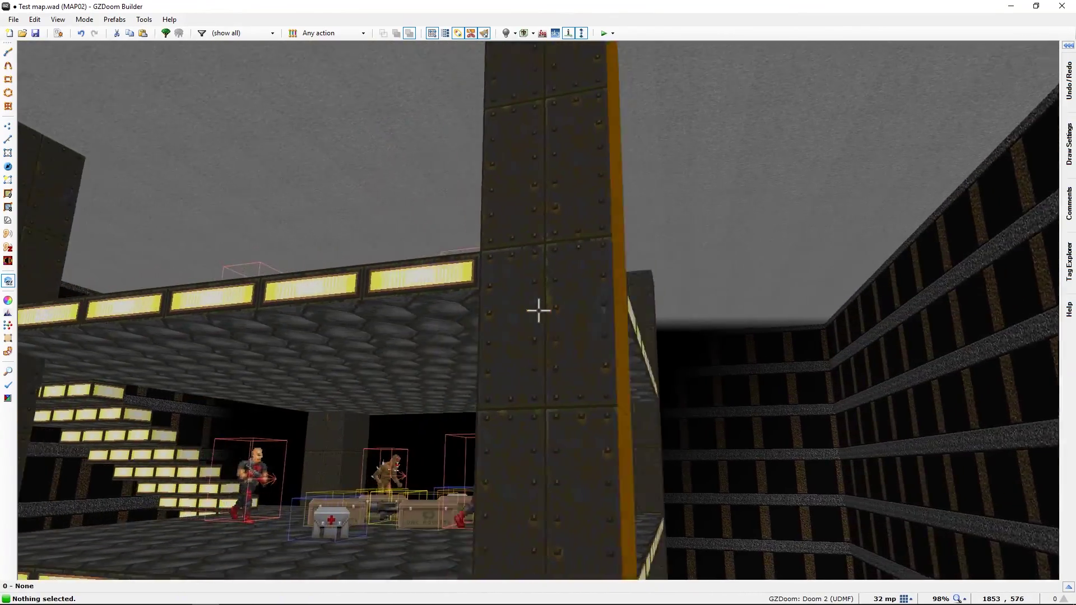
{"action": "key", "text": "f"}
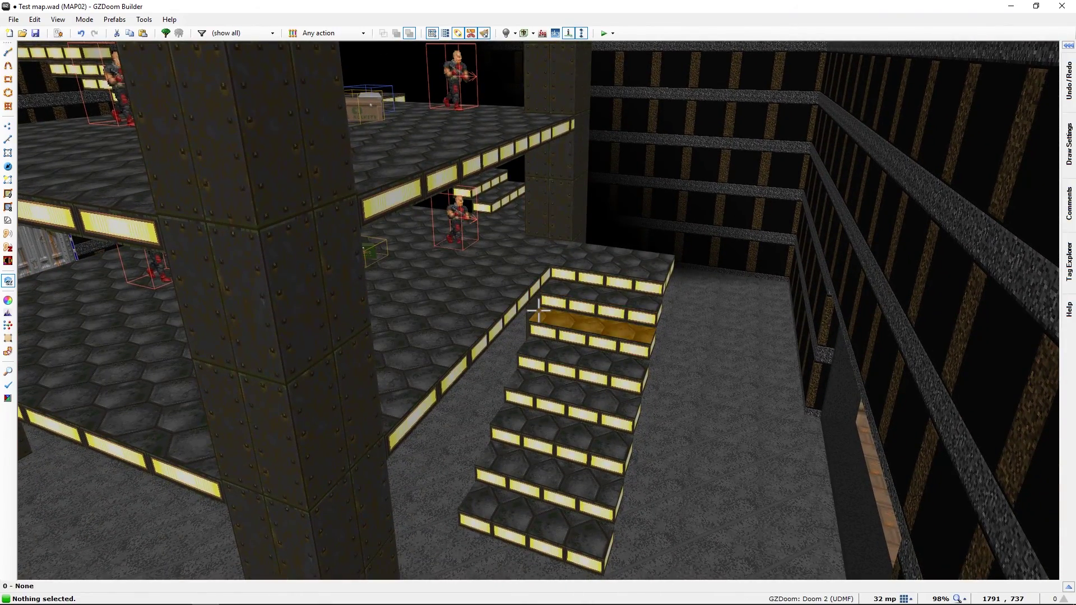
{"action": "key", "text": "s"}
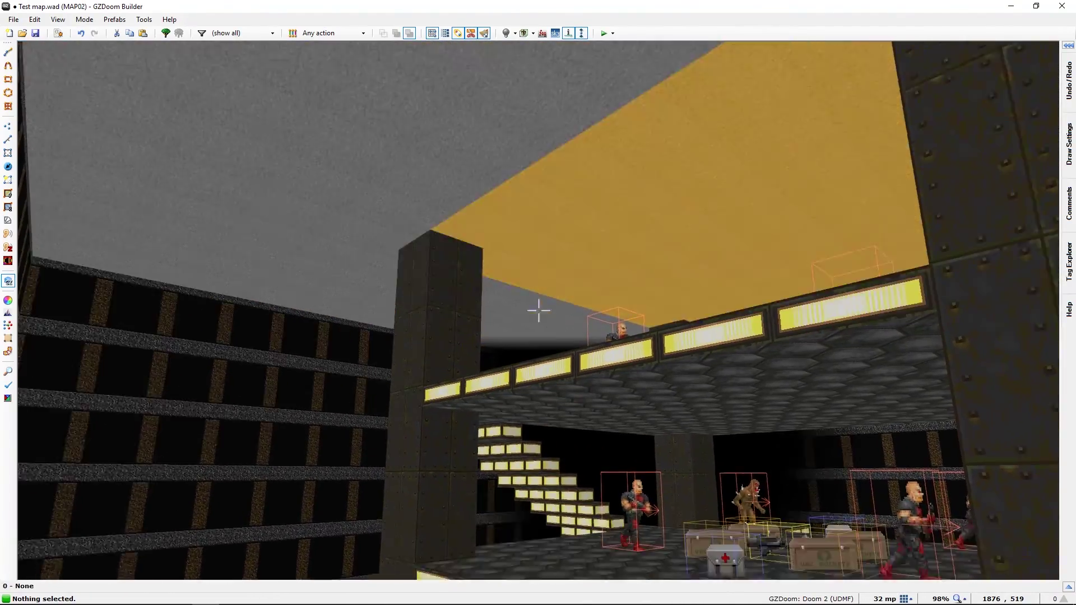
{"action": "key", "text": "f"}
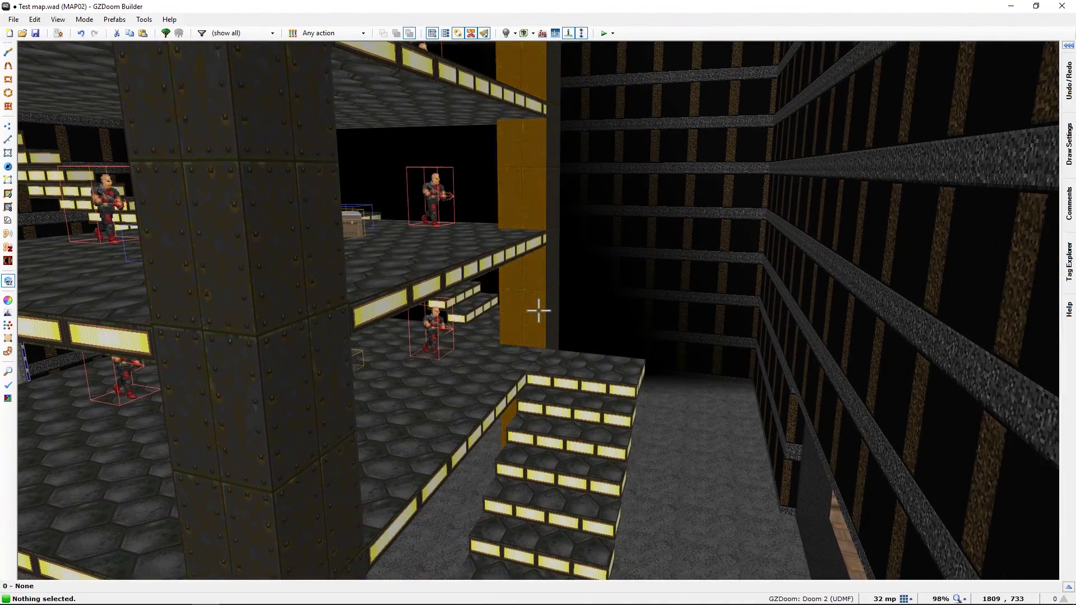
{"action": "key", "text": "w"}
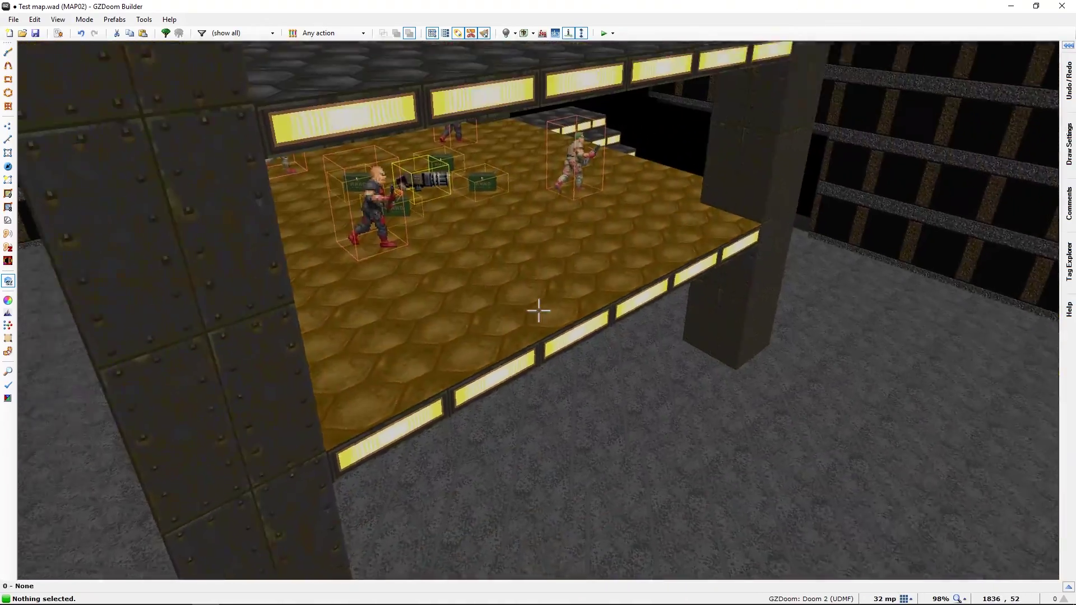
{"action": "key", "text": "e"}
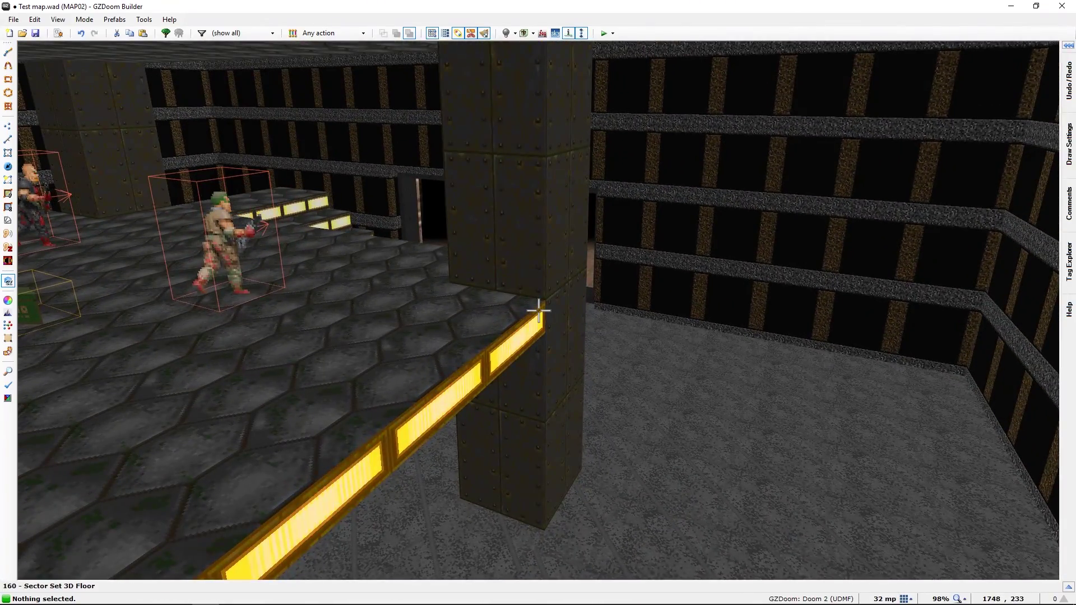
{"action": "key", "text": "f"}
{"action": "key", "text": "e"}
{"action": "key", "text": "w"}
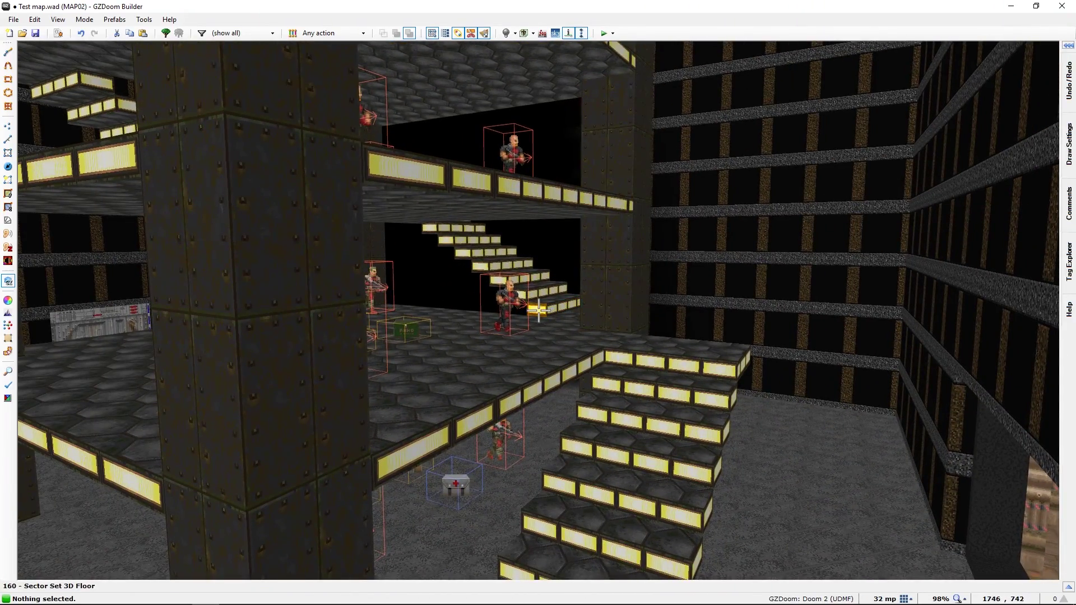
{"action": "key", "text": "w"}
{"action": "key", "text": "w"}
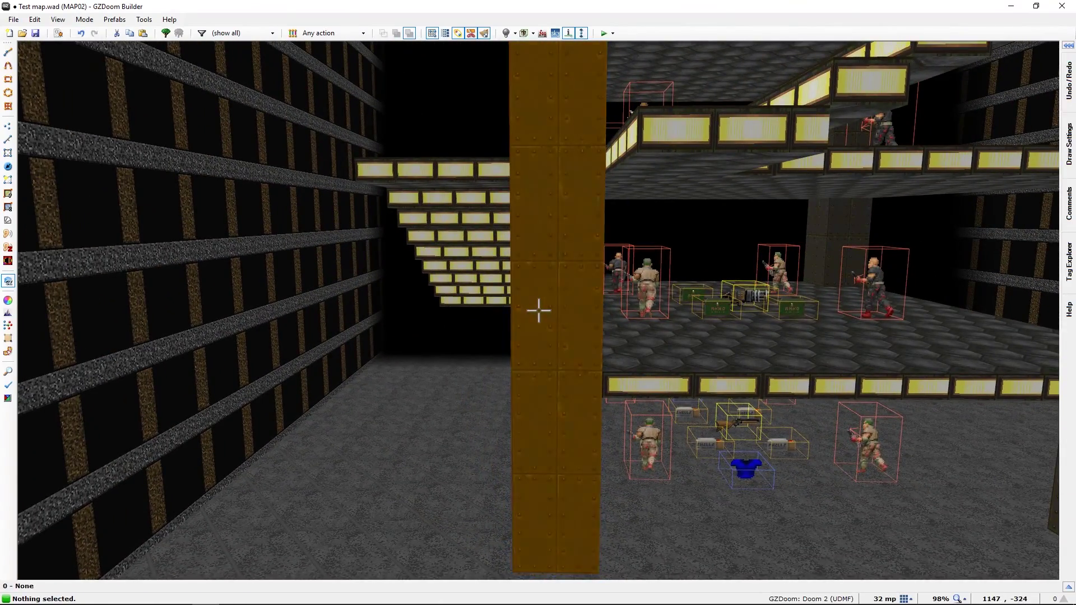
Review the hall's 2D layout and examine the walls around its northern doorway and the adjoining curved stairs in the 3D view
{"action": "key", "text": "q"}
{"action": "middle_click_drag", "start_coordinate": [548, 347], "coordinate": [562, 567]}
{"action": "scroll", "coordinate": [415, 354], "scroll_direction": "down", "scroll_amount": 3}
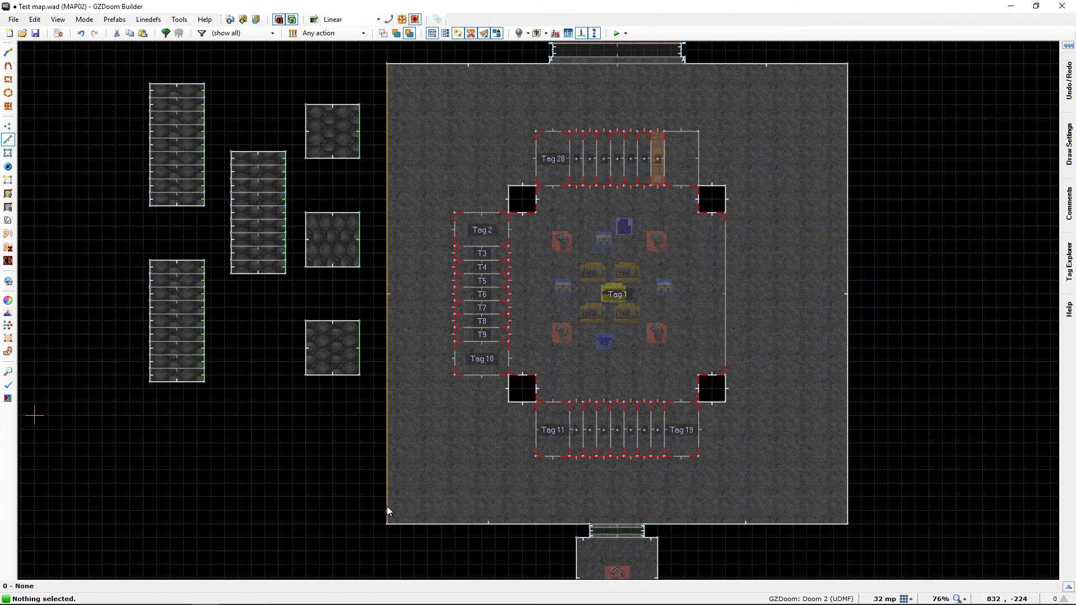
{"action": "key", "text": "w"}
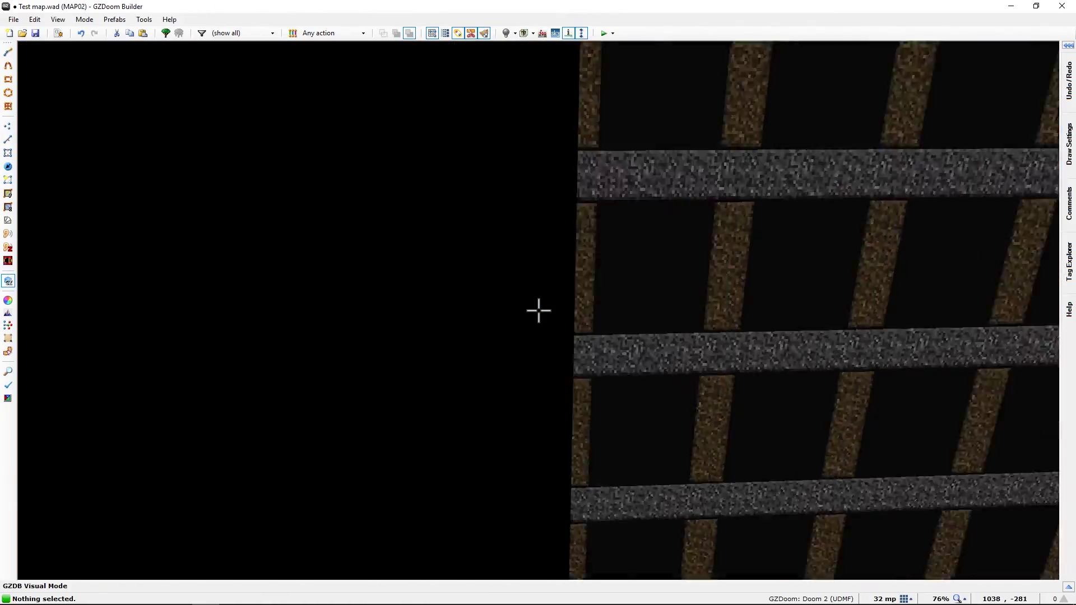
{"action": "key", "text": "e"}
{"action": "key", "text": "e"}
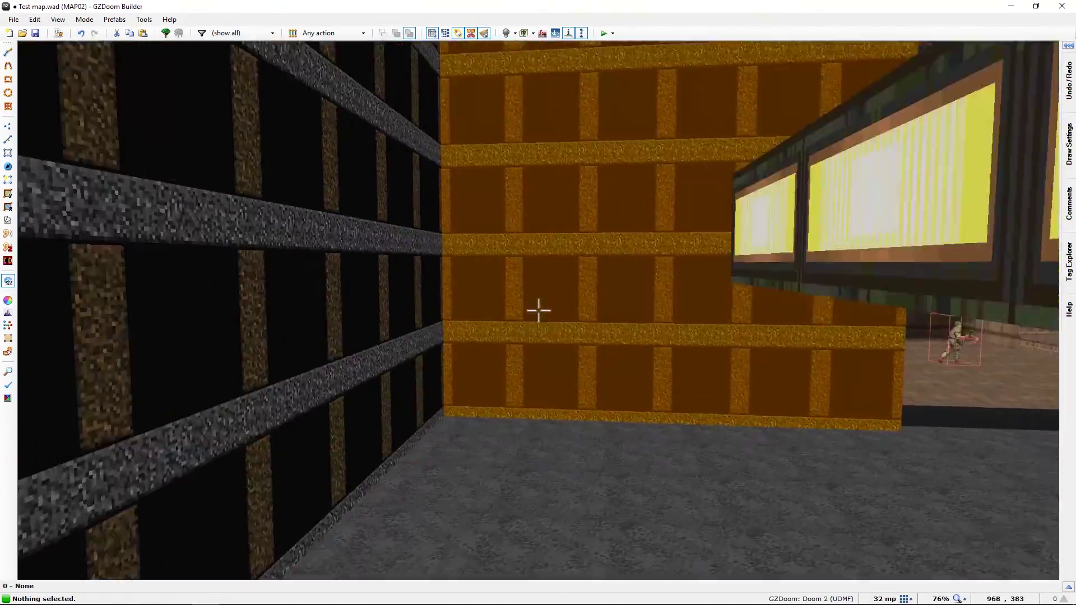
{"action": "key", "text": "e"}
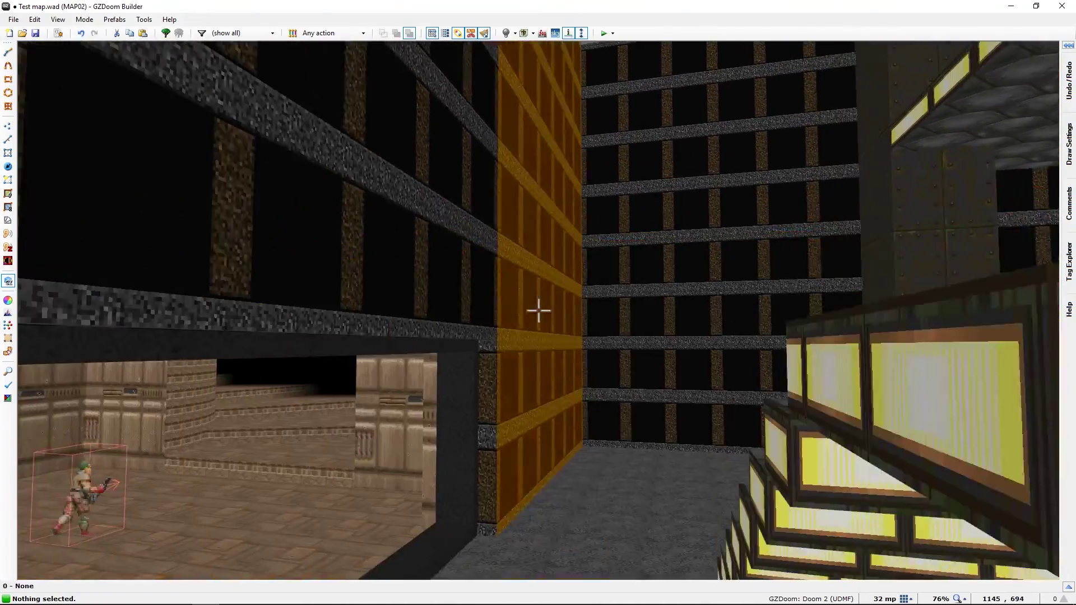
{"action": "key", "text": "w"}
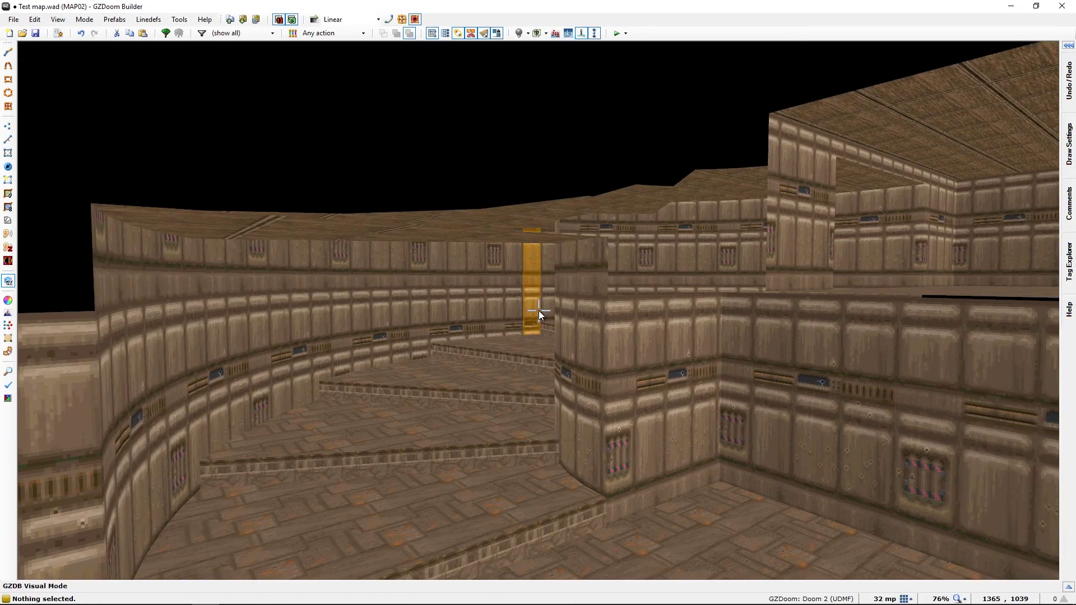
{"action": "key", "text": "q"}
{"action": "middle_click_drag", "start_coordinate": [539, 311], "coordinate": [681, 35]}
{"action": "middle_click_drag", "start_coordinate": [649, 315], "coordinate": [573, 299]}
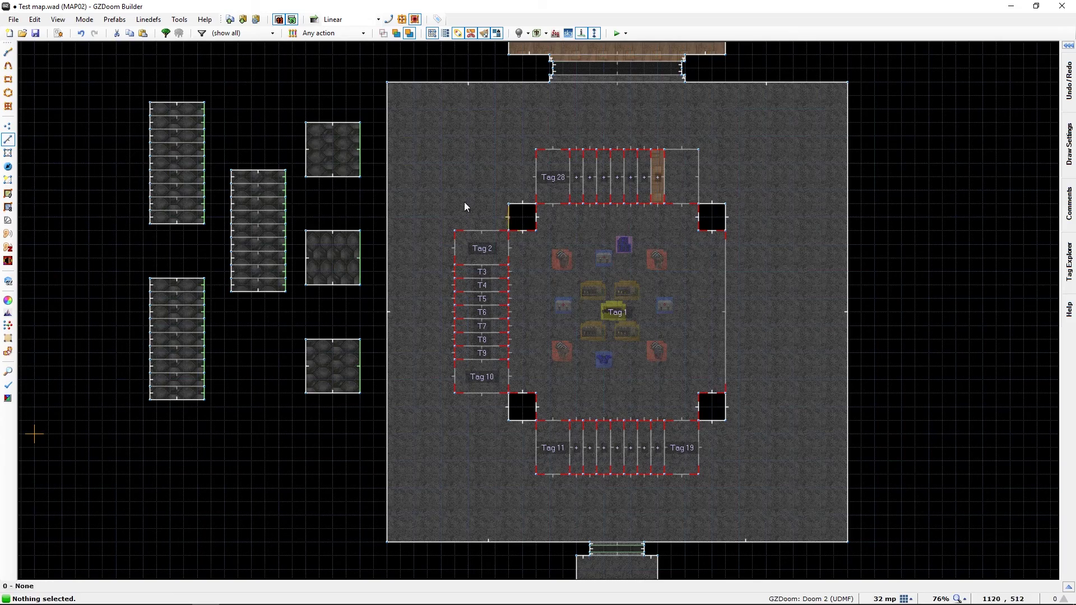
{"action": "key", "text": "w"}
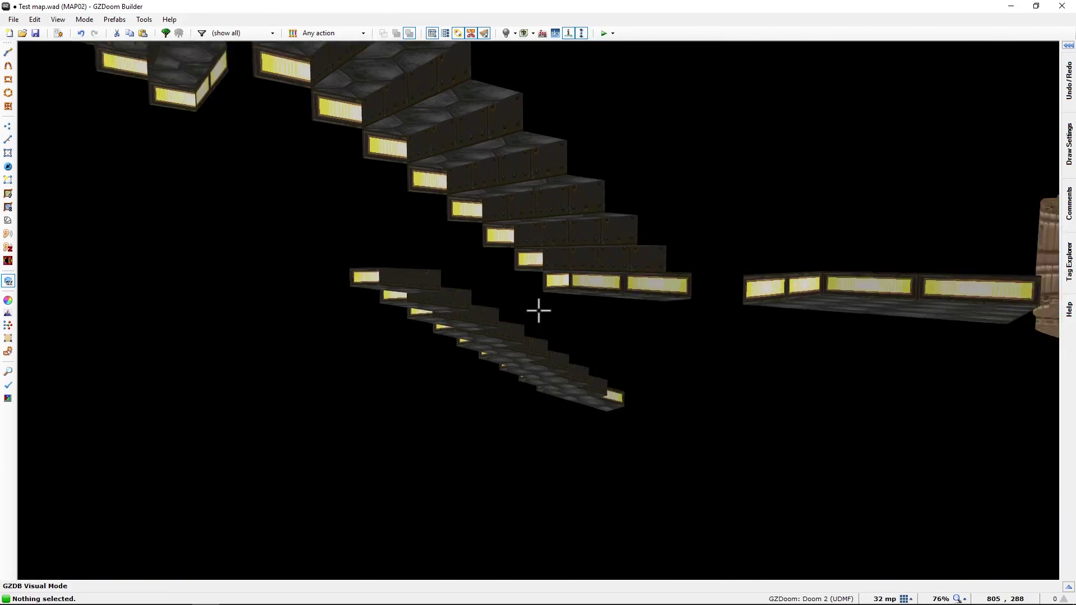
{"action": "key", "text": "e"}
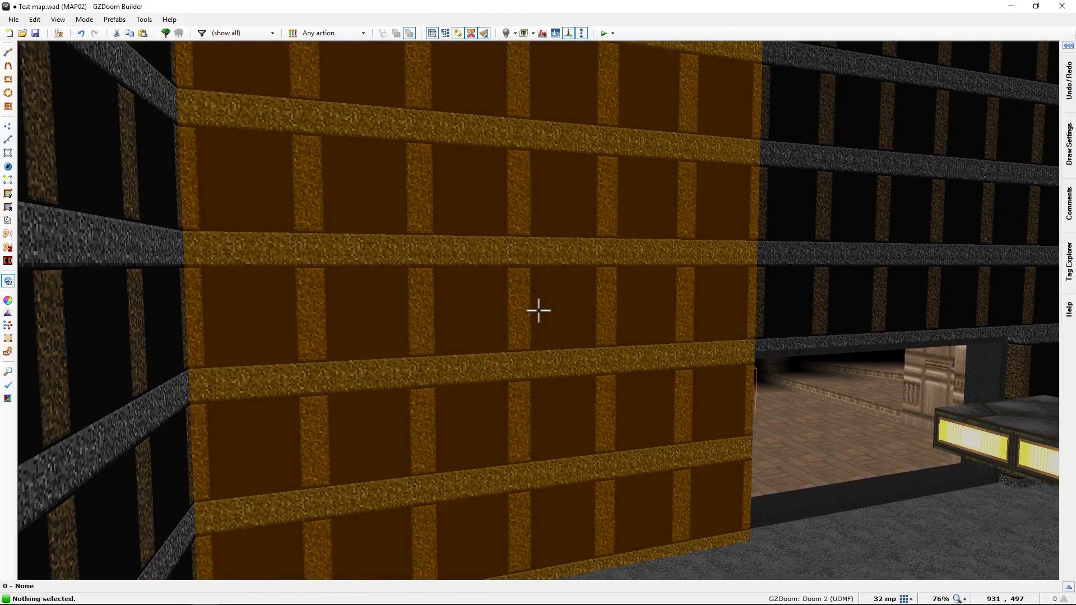
Try a middle texture offset of -1 on the front side of the hall's north wall, west of the doorway
{"action": "right_click", "coordinate": [539, 311]}
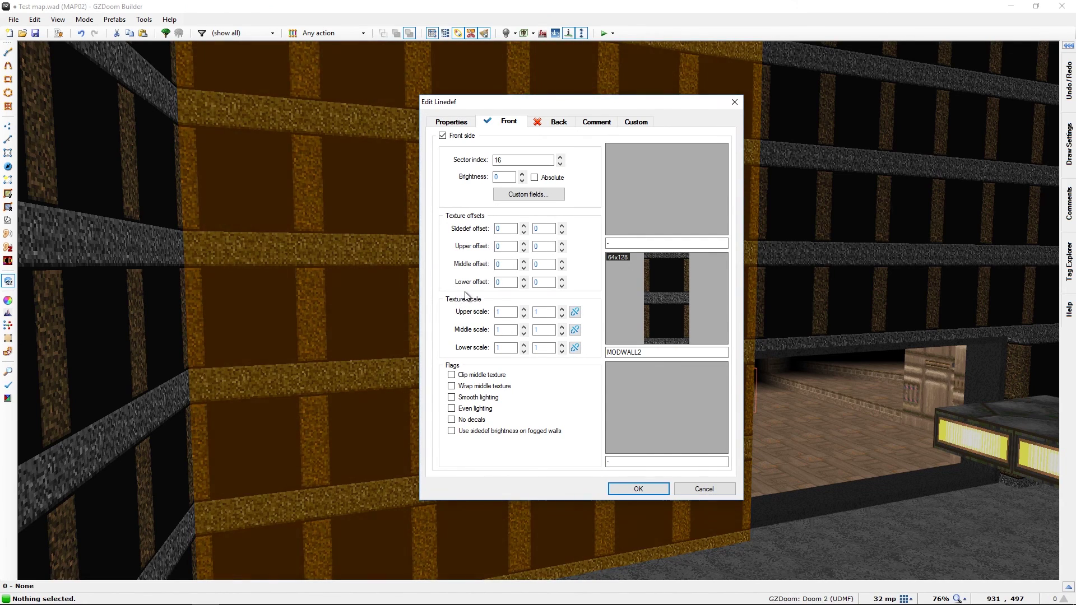
{"action": "left_click", "coordinate": [522, 268]}
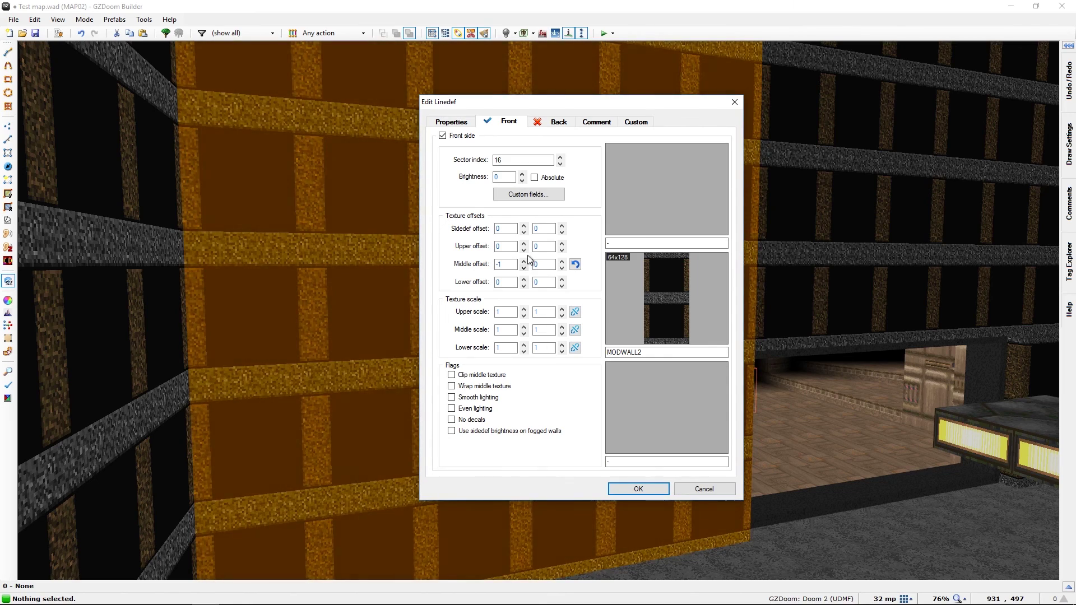
{"action": "left_click", "coordinate": [523, 261]}
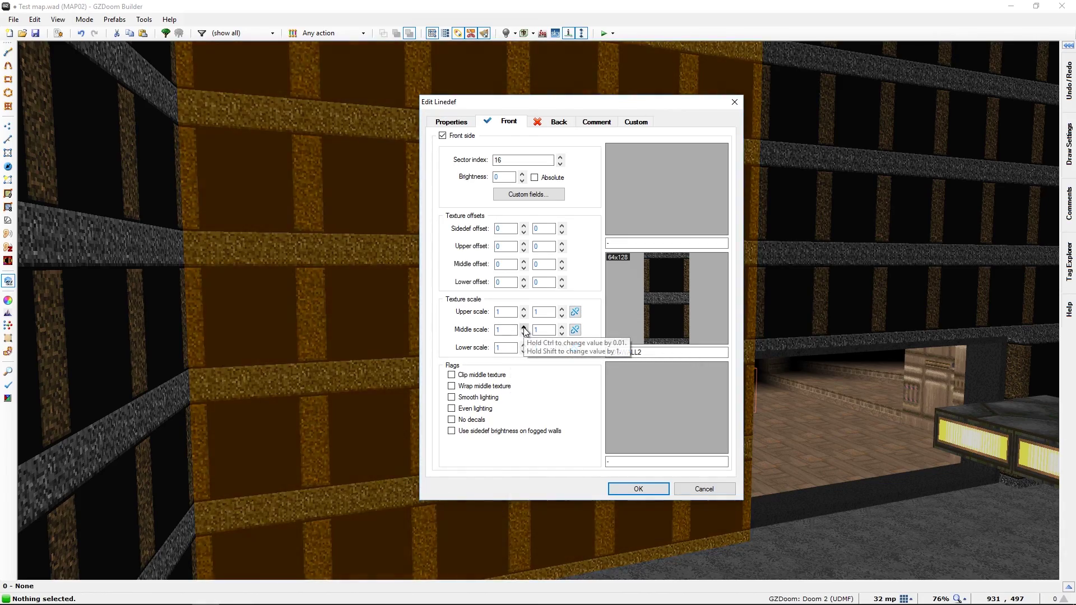
{"action": "key", "text": "Escape"}
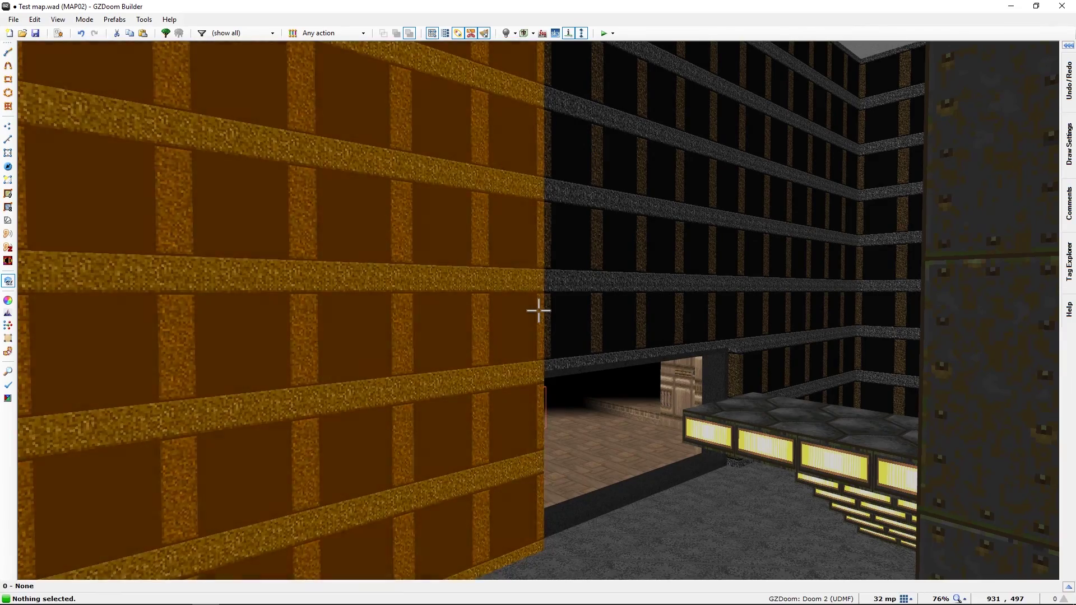
Examine how the wall texture lines up along the hall's north wall, around the doorway and toward the east wall
{"action": "key", "text": "q"}
{"action": "key", "text": "q"}
{"action": "key", "text": "d"}
{"action": "key", "text": "f"}
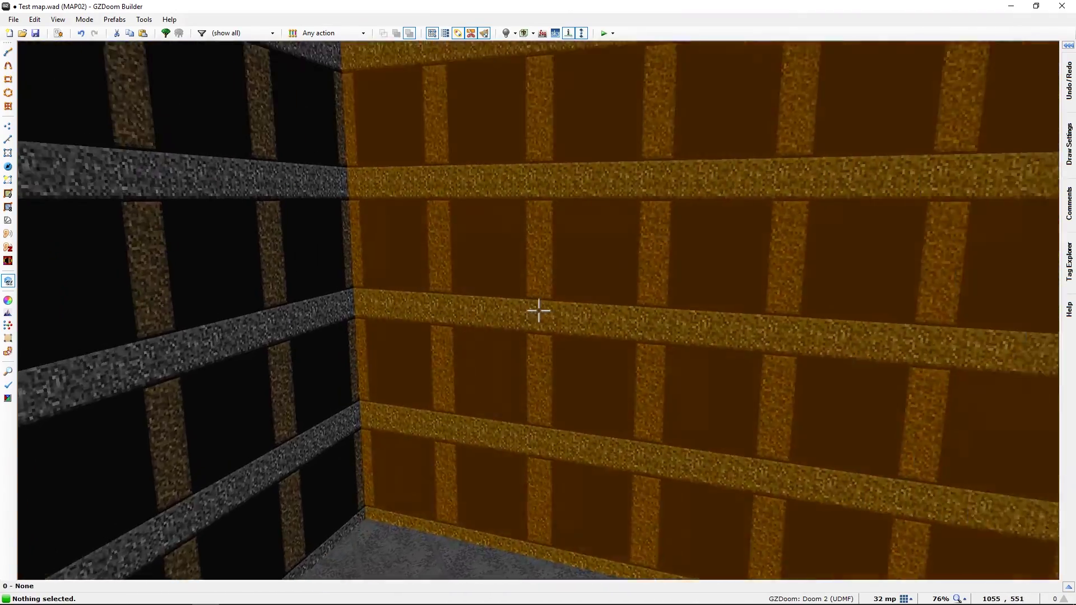
{"action": "key", "text": "e"}
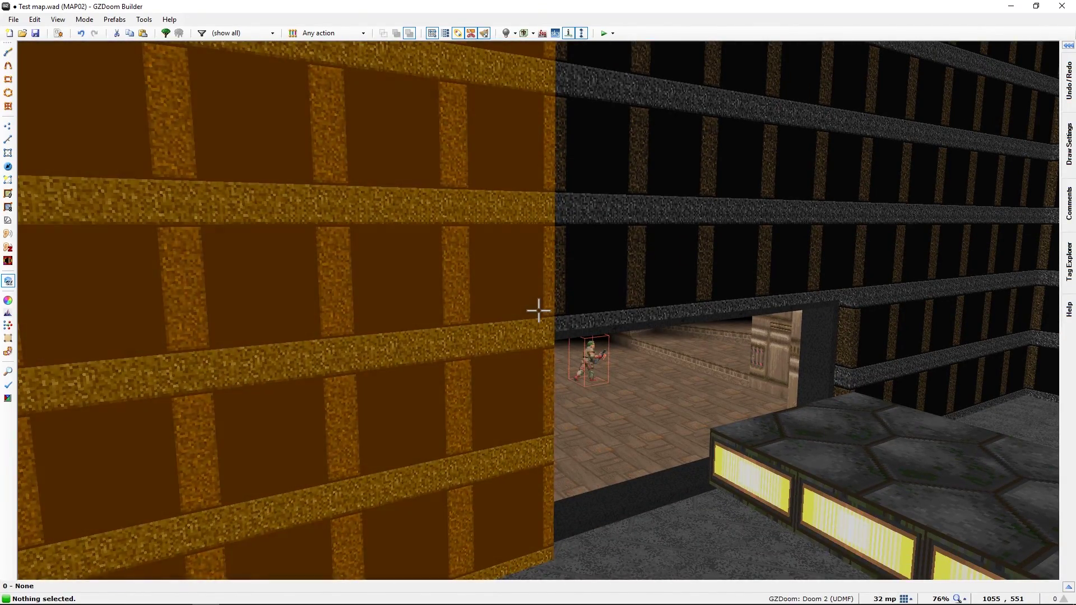
{"action": "mouse_move", "coordinate": [537, 309]}
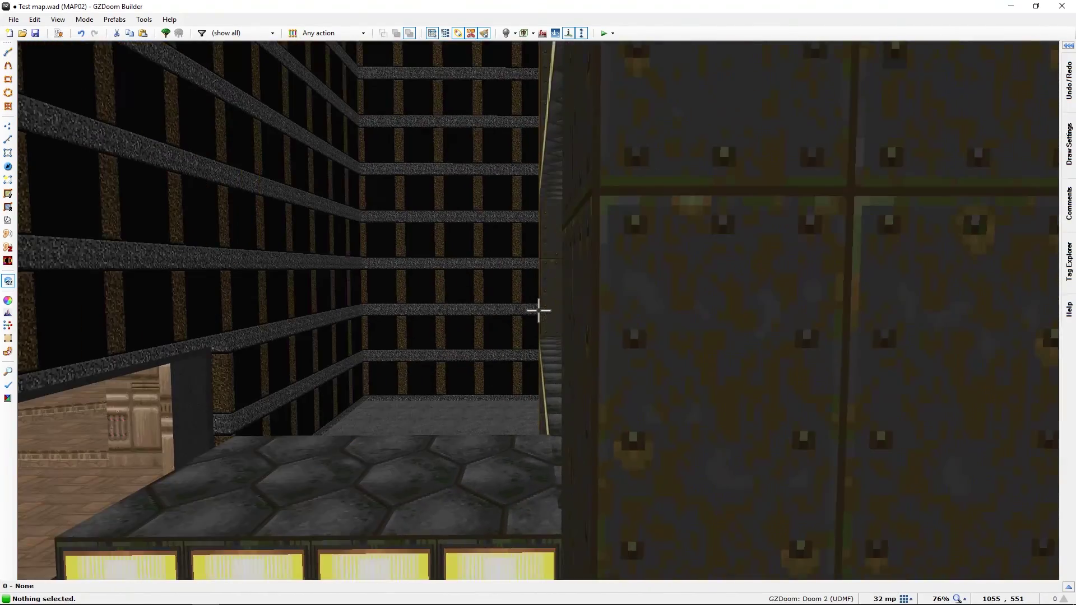
{"action": "key", "text": "s"}
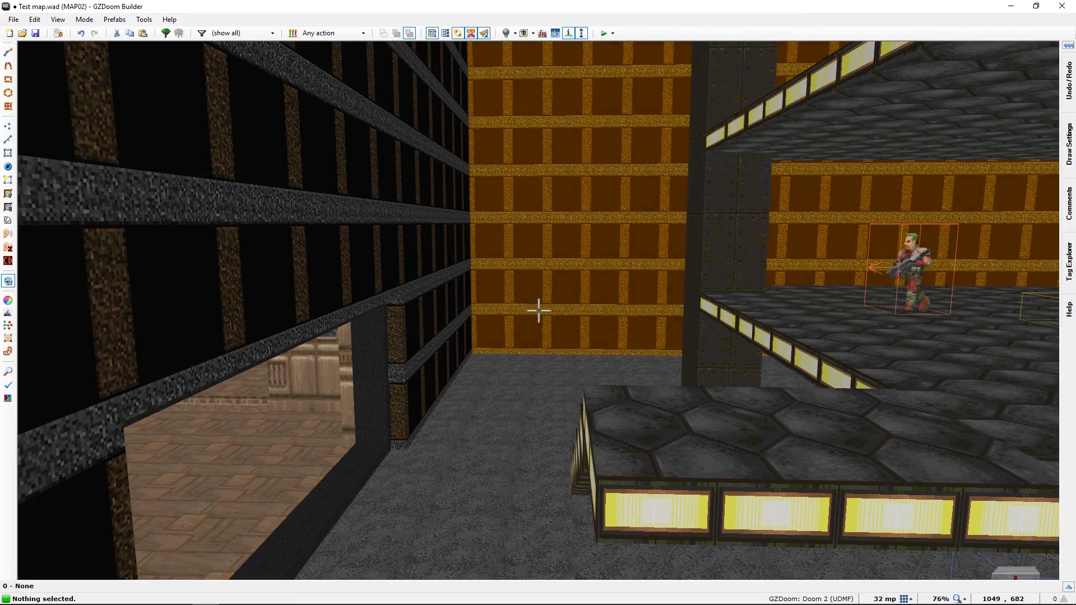
{"action": "key", "text": "e"}
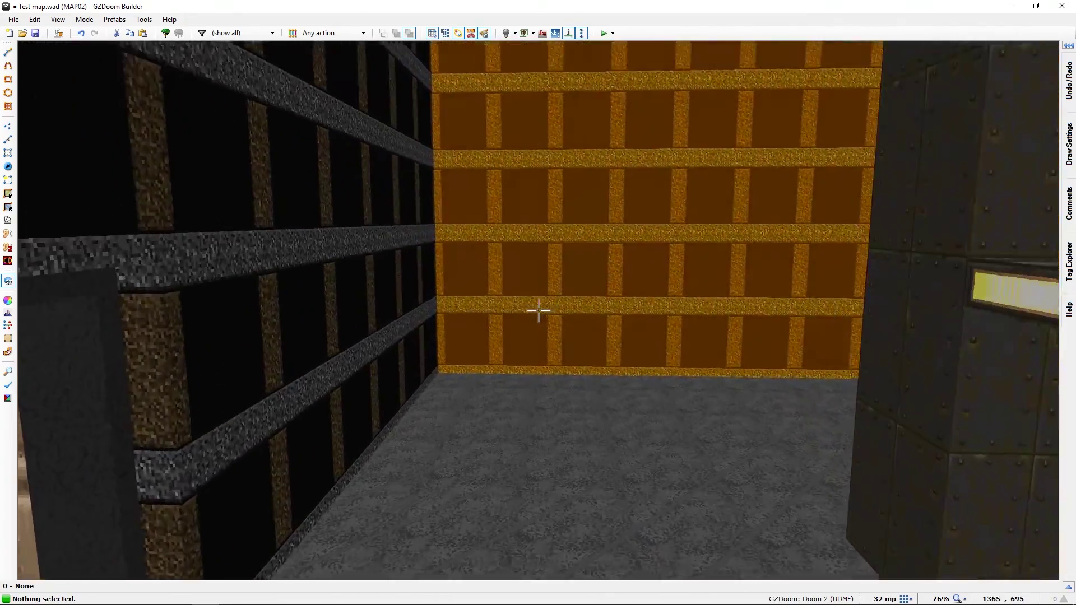
Return to the 2D map with the whole layout in view and set the grid size to 128 mp
{"action": "key", "text": "q"}
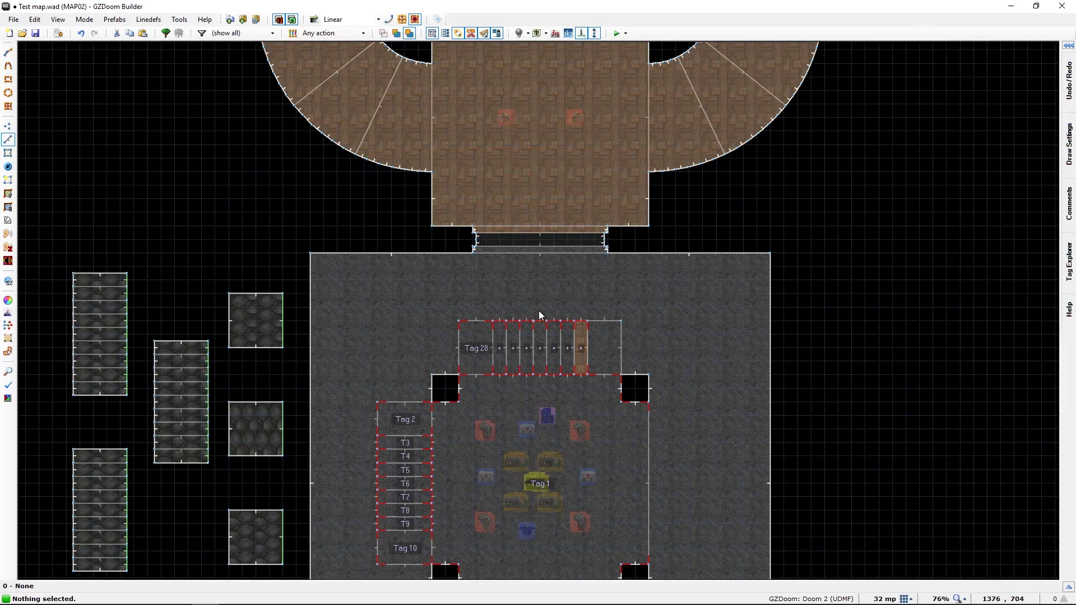
{"action": "middle_click_drag", "start_coordinate": [539, 313], "coordinate": [734, 204]}
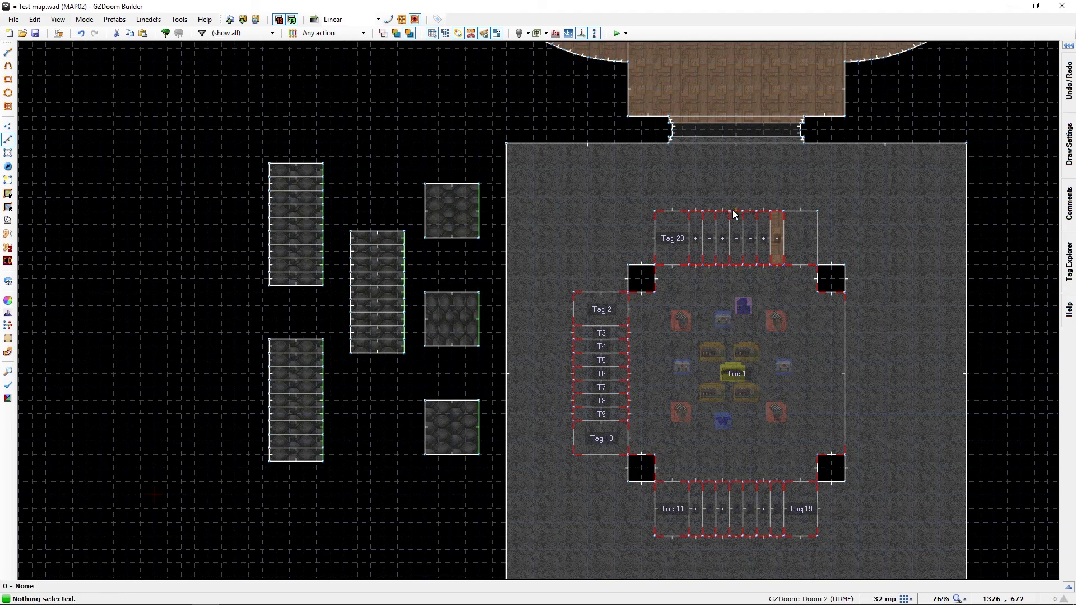
{"action": "middle_click_drag", "start_coordinate": [733, 212], "coordinate": [577, 192]}
{"action": "scroll", "coordinate": [576, 191], "scroll_direction": "down", "scroll_amount": 1}
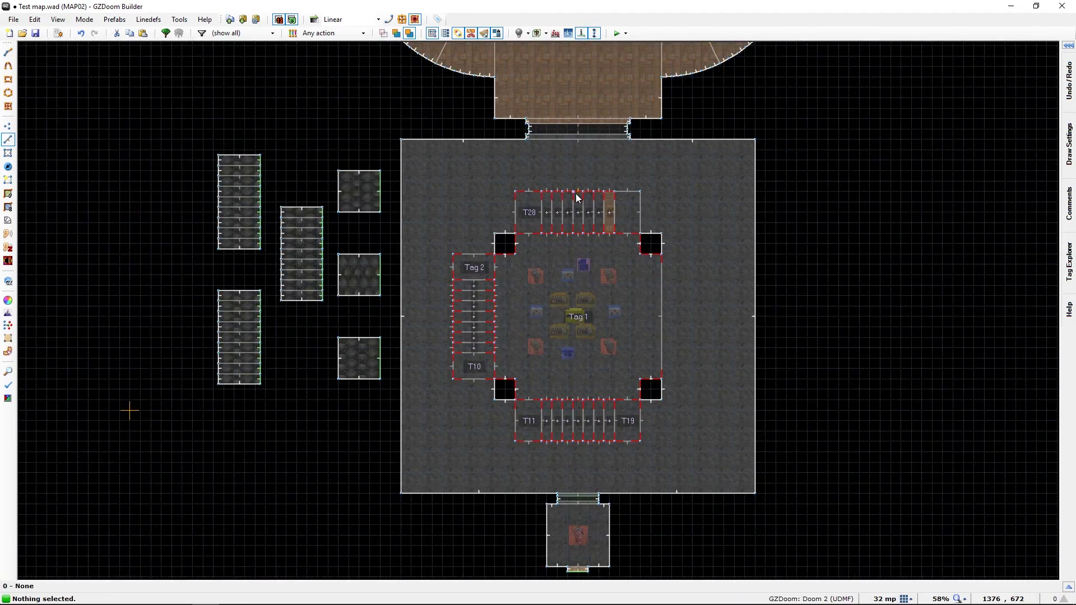
{"action": "scroll", "coordinate": [578, 198], "scroll_direction": "down", "scroll_amount": 4}
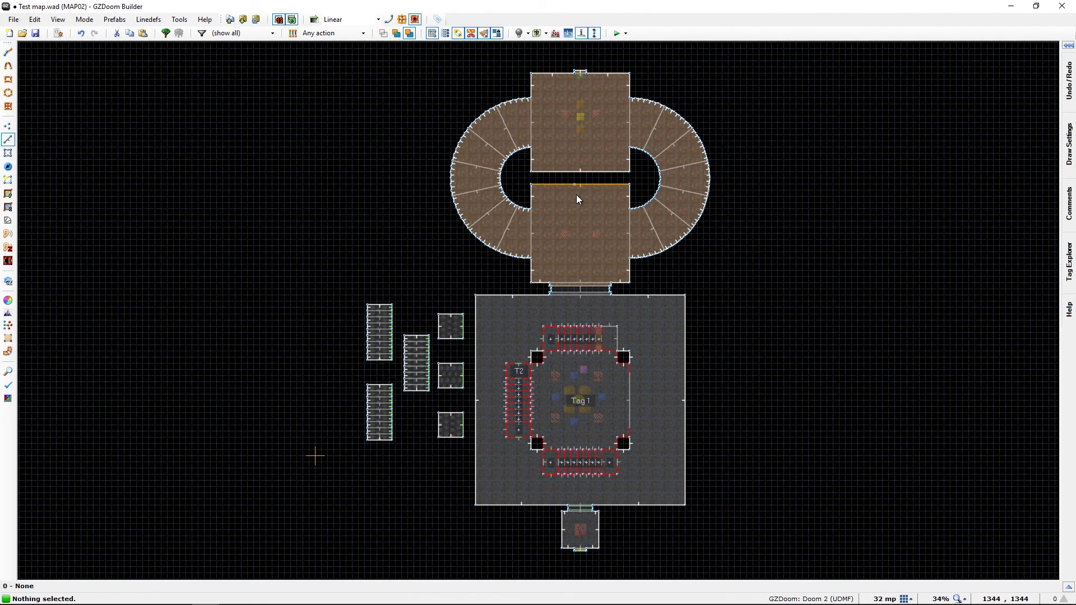
{"action": "key", "text": "bracketright"}
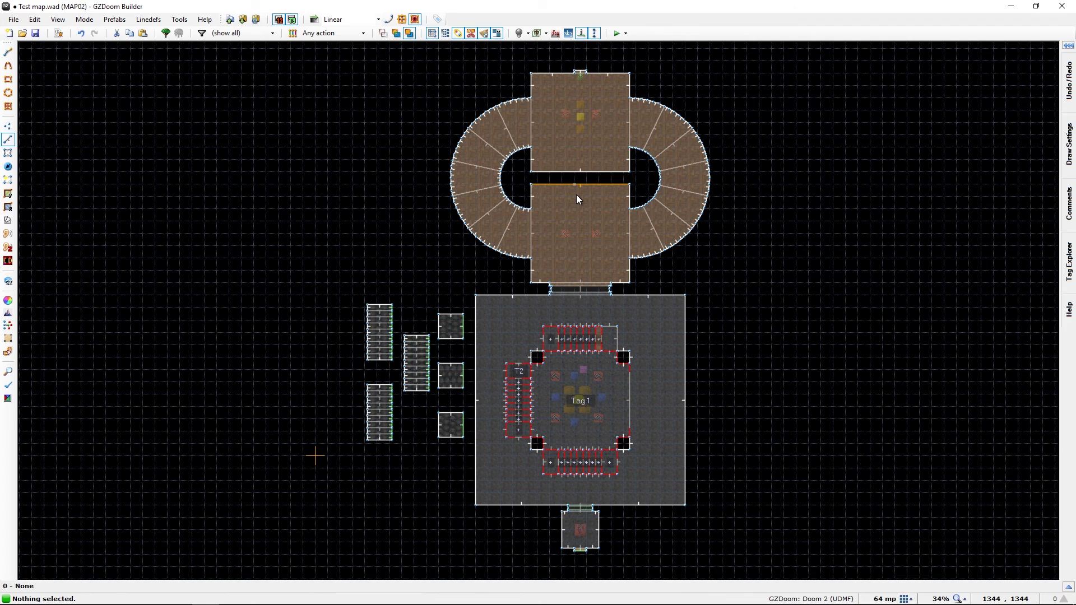
{"action": "key", "text": "bracketright"}
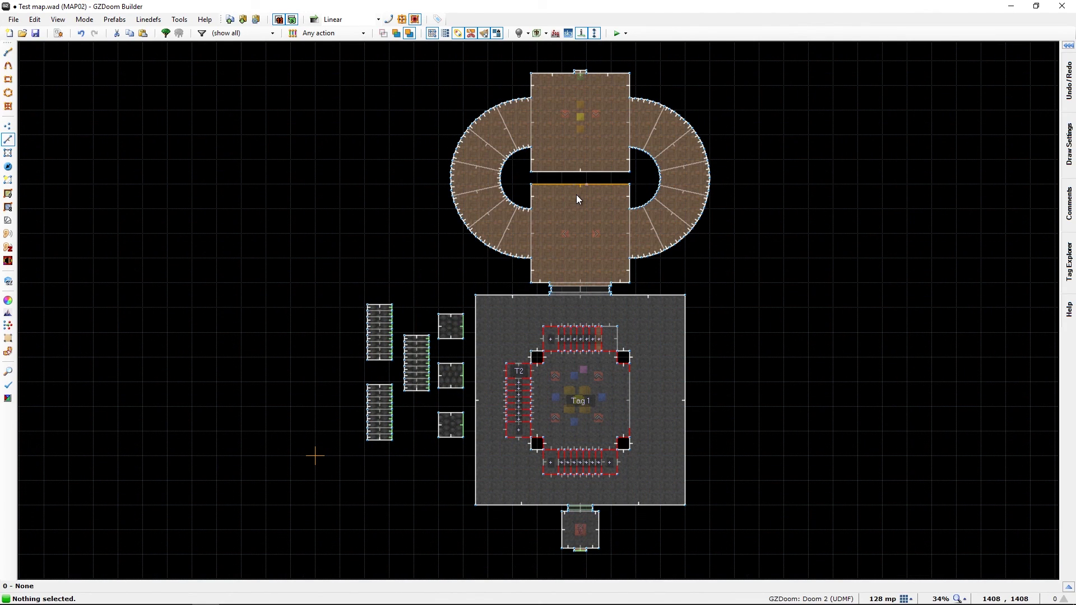